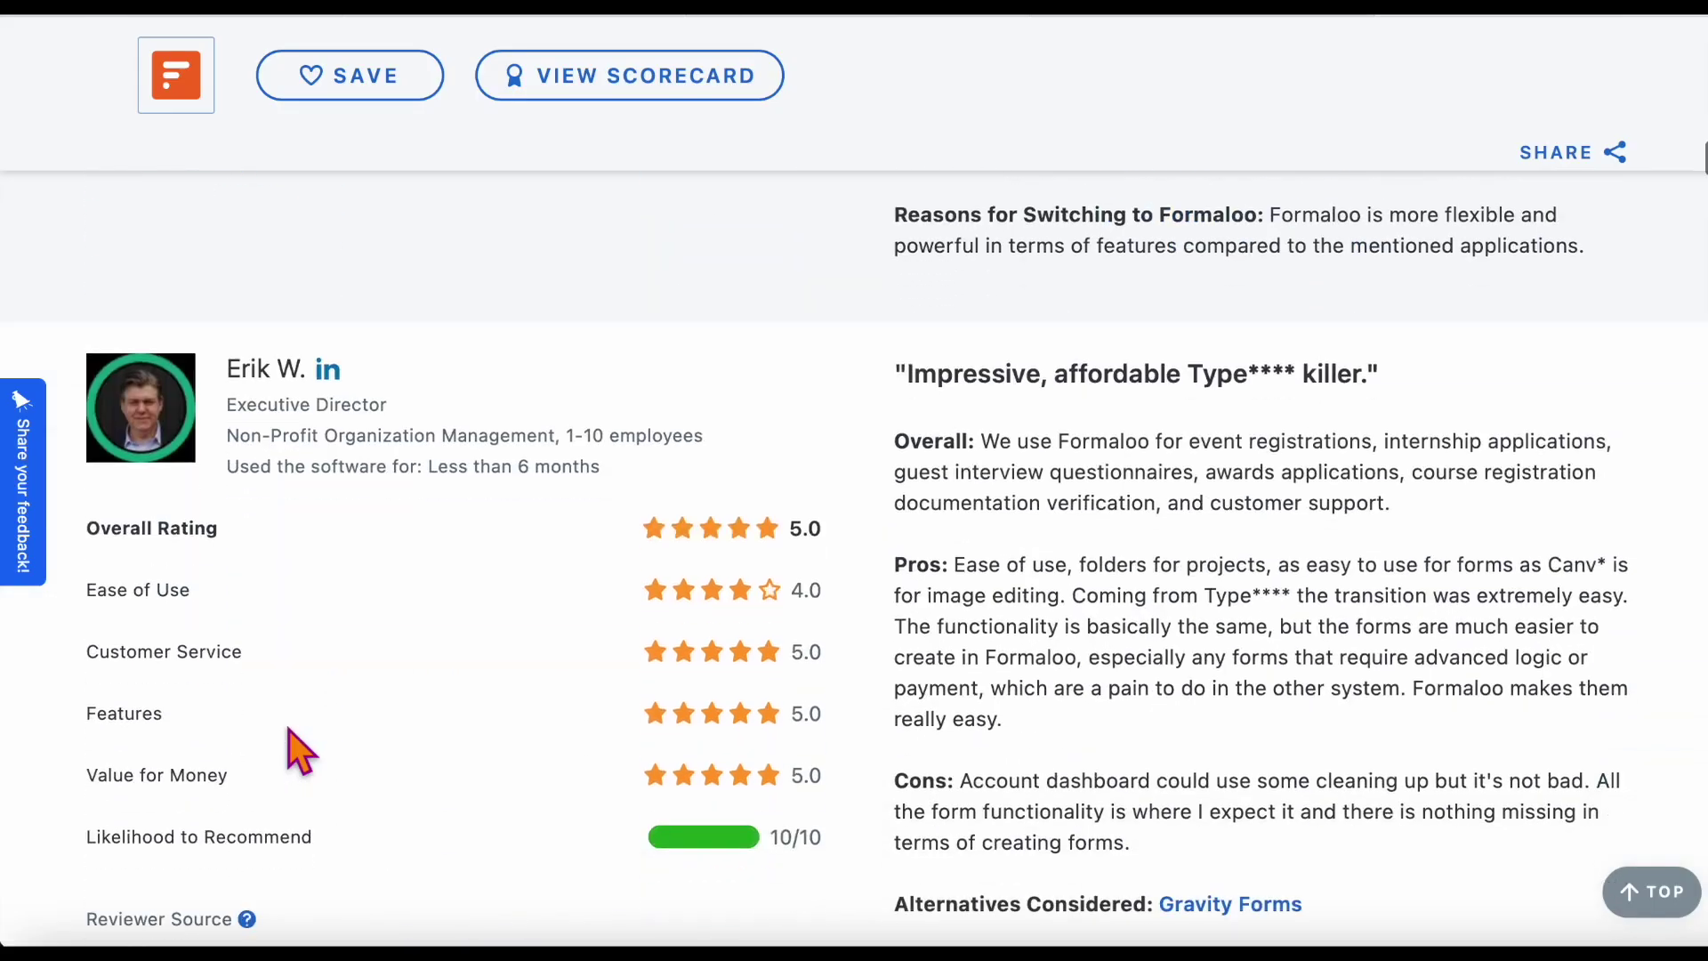
- Scroll through the Capterra Formaloo reviews, ratings, pros and cons
scroll(288, 729, "down", 20)
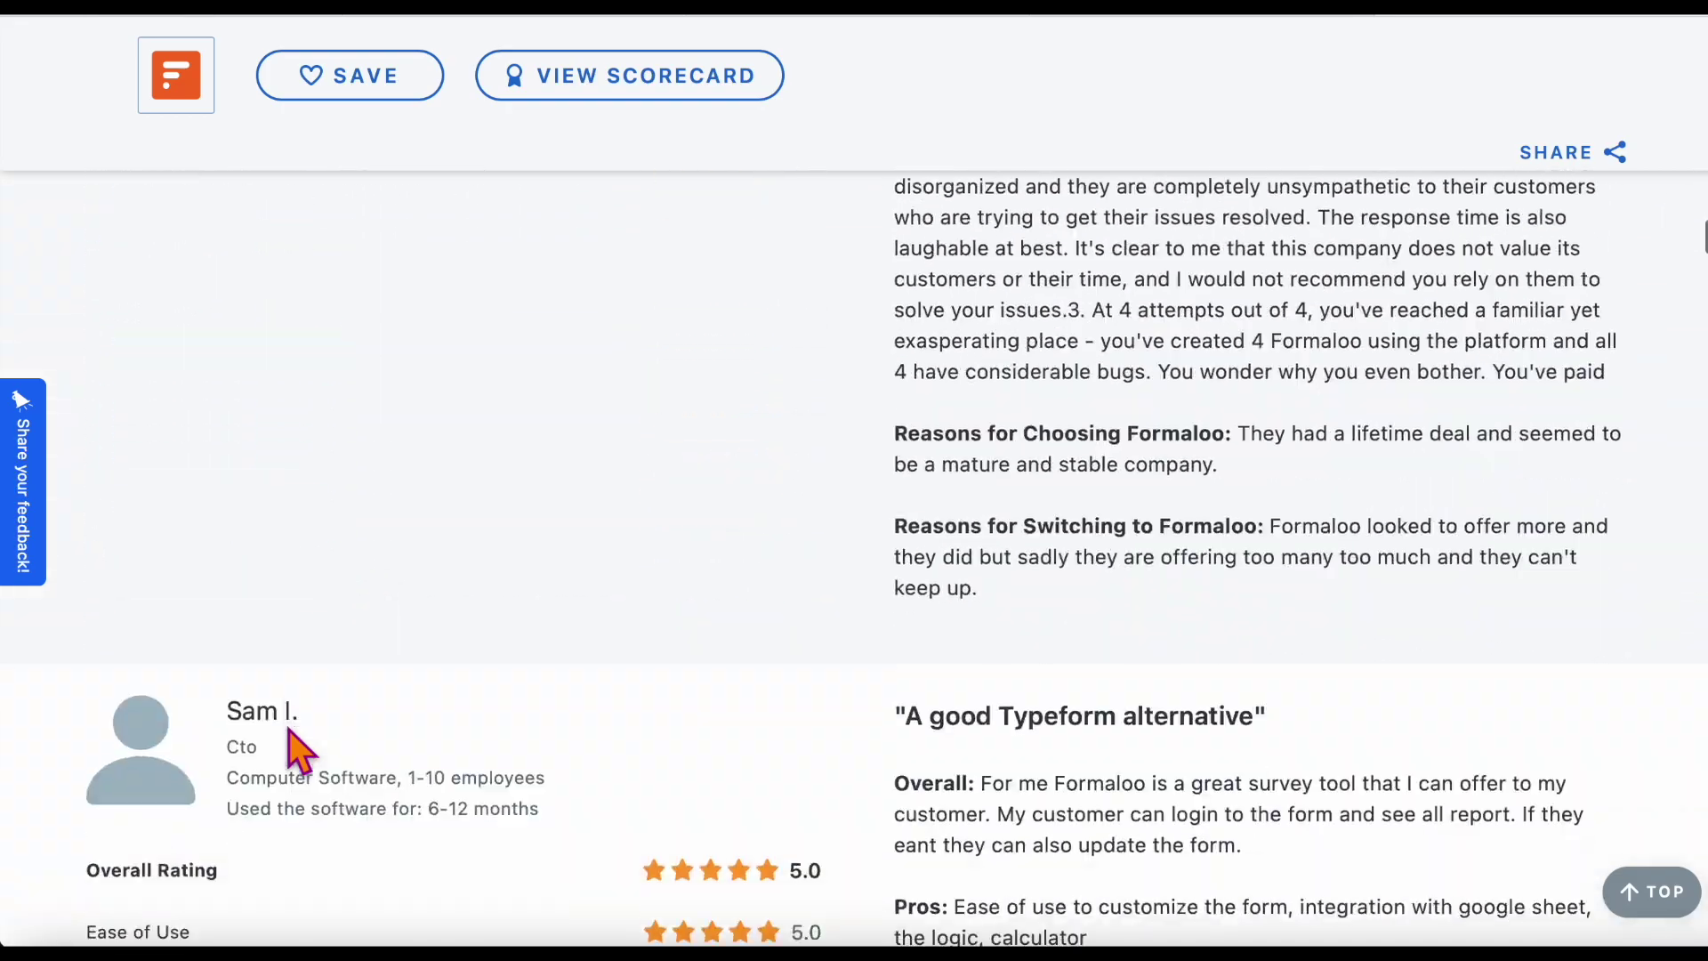
scroll(289, 728, "down", 20)
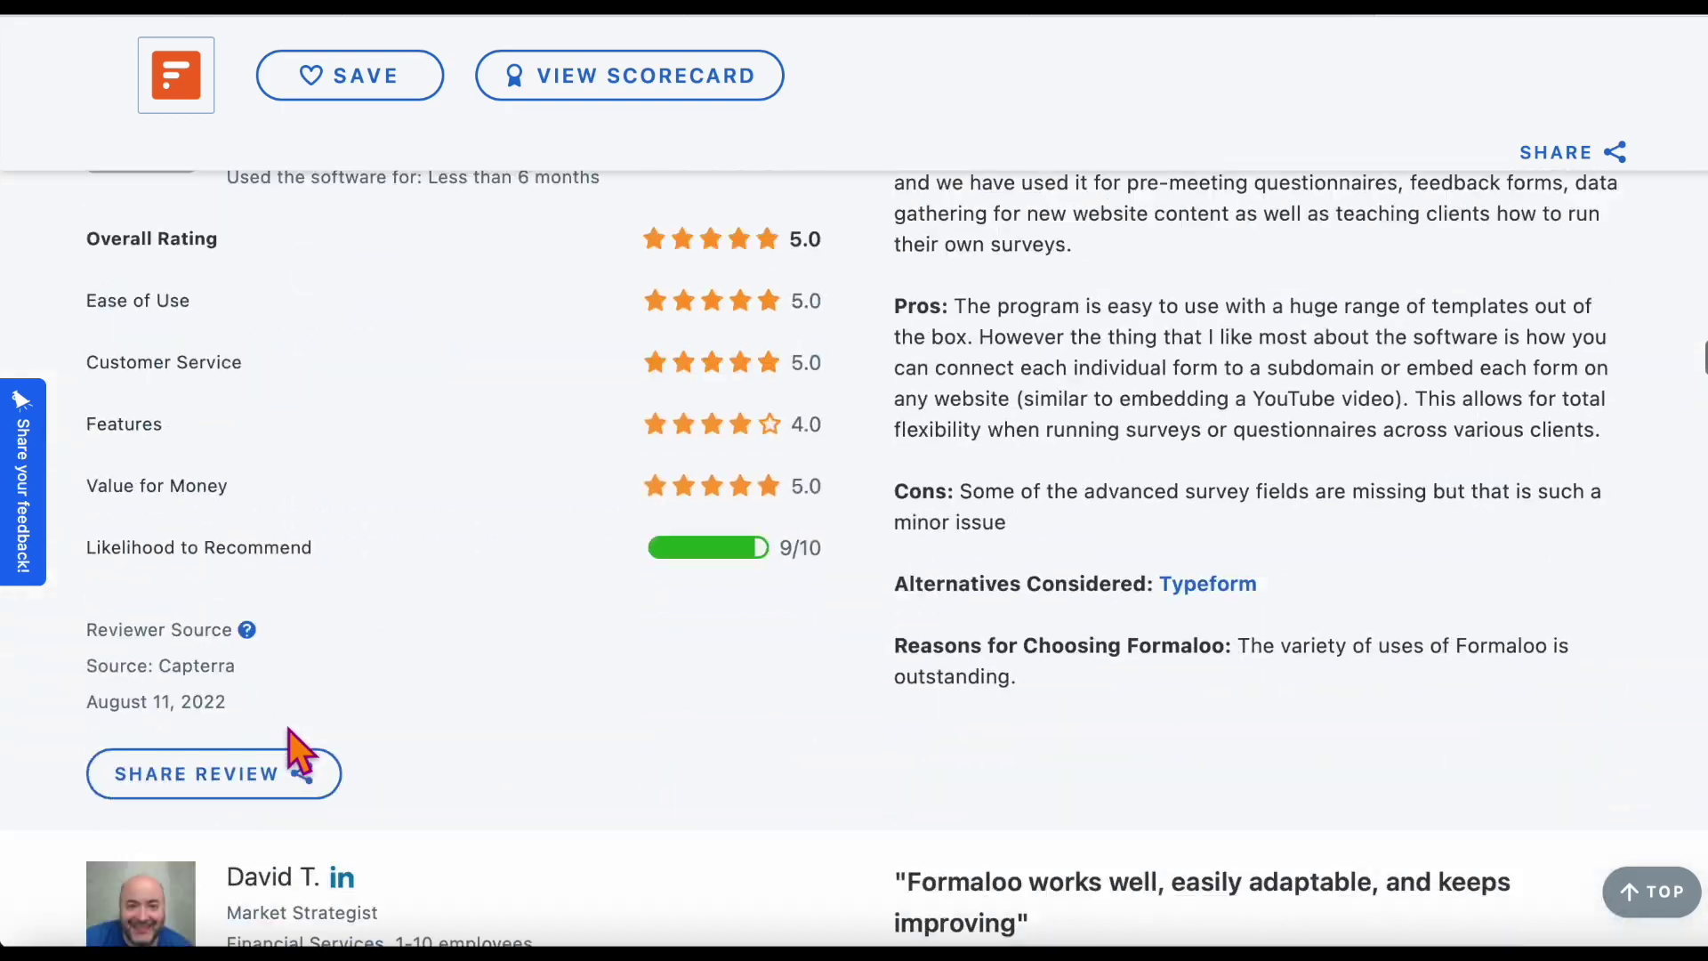
scroll(290, 730, "down", 12)
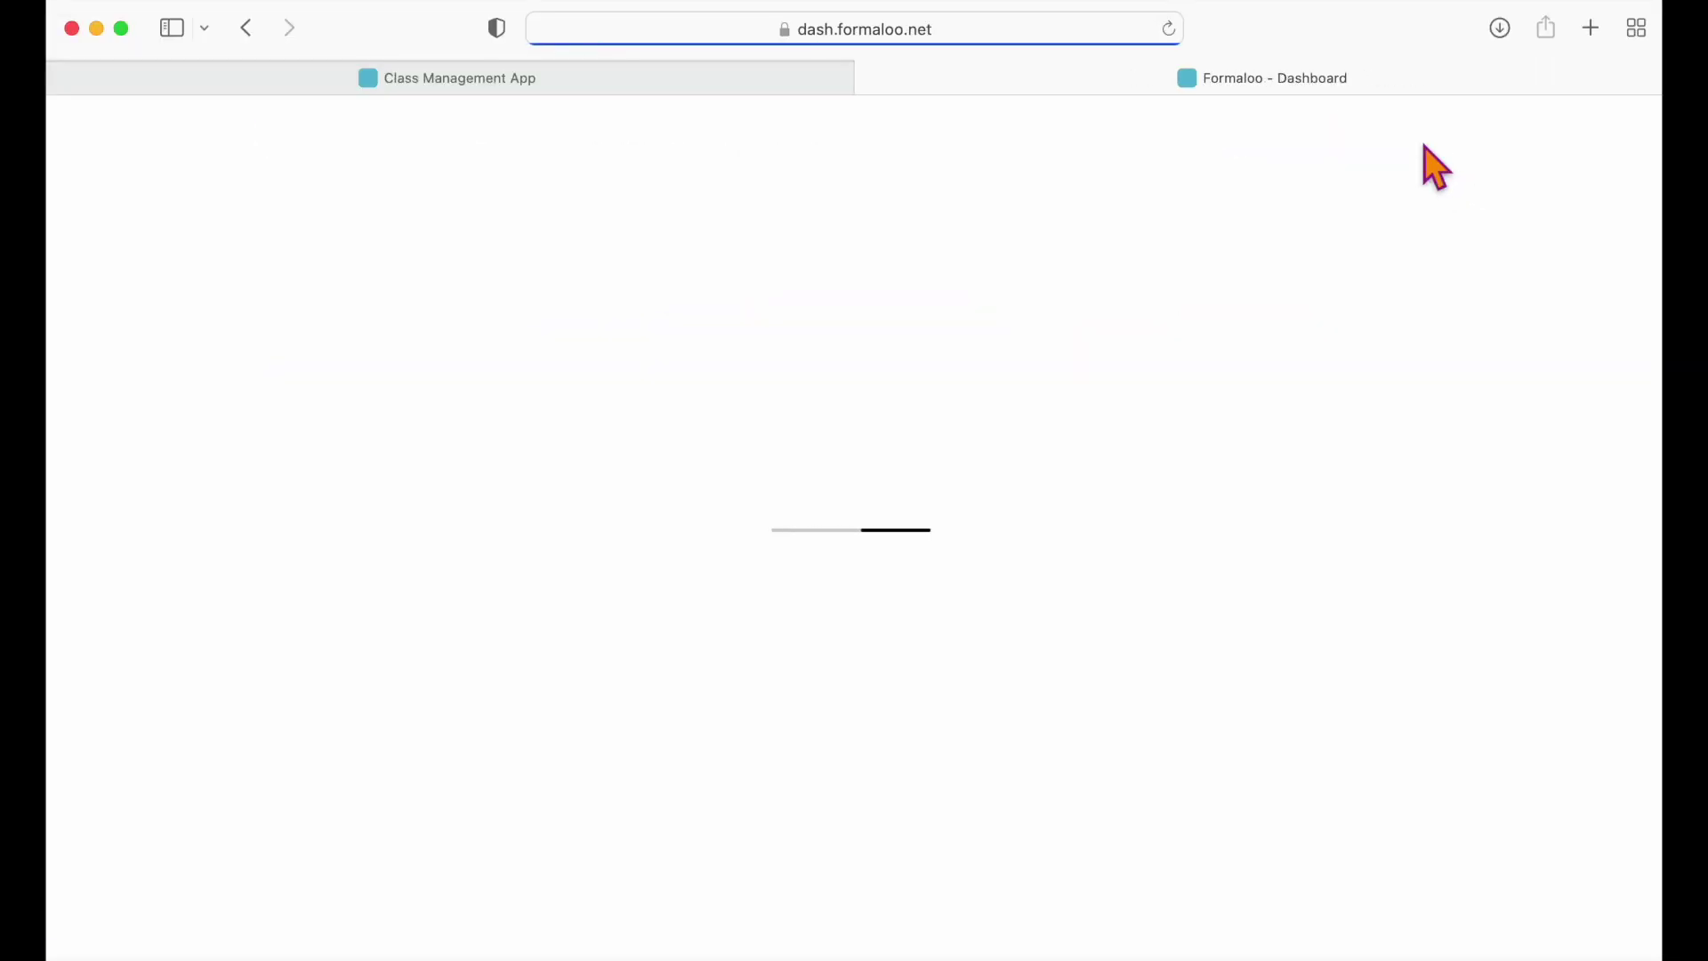
- Find 'class' among App Templates and make an editable copy of Class Management App
left_click(1577, 307)
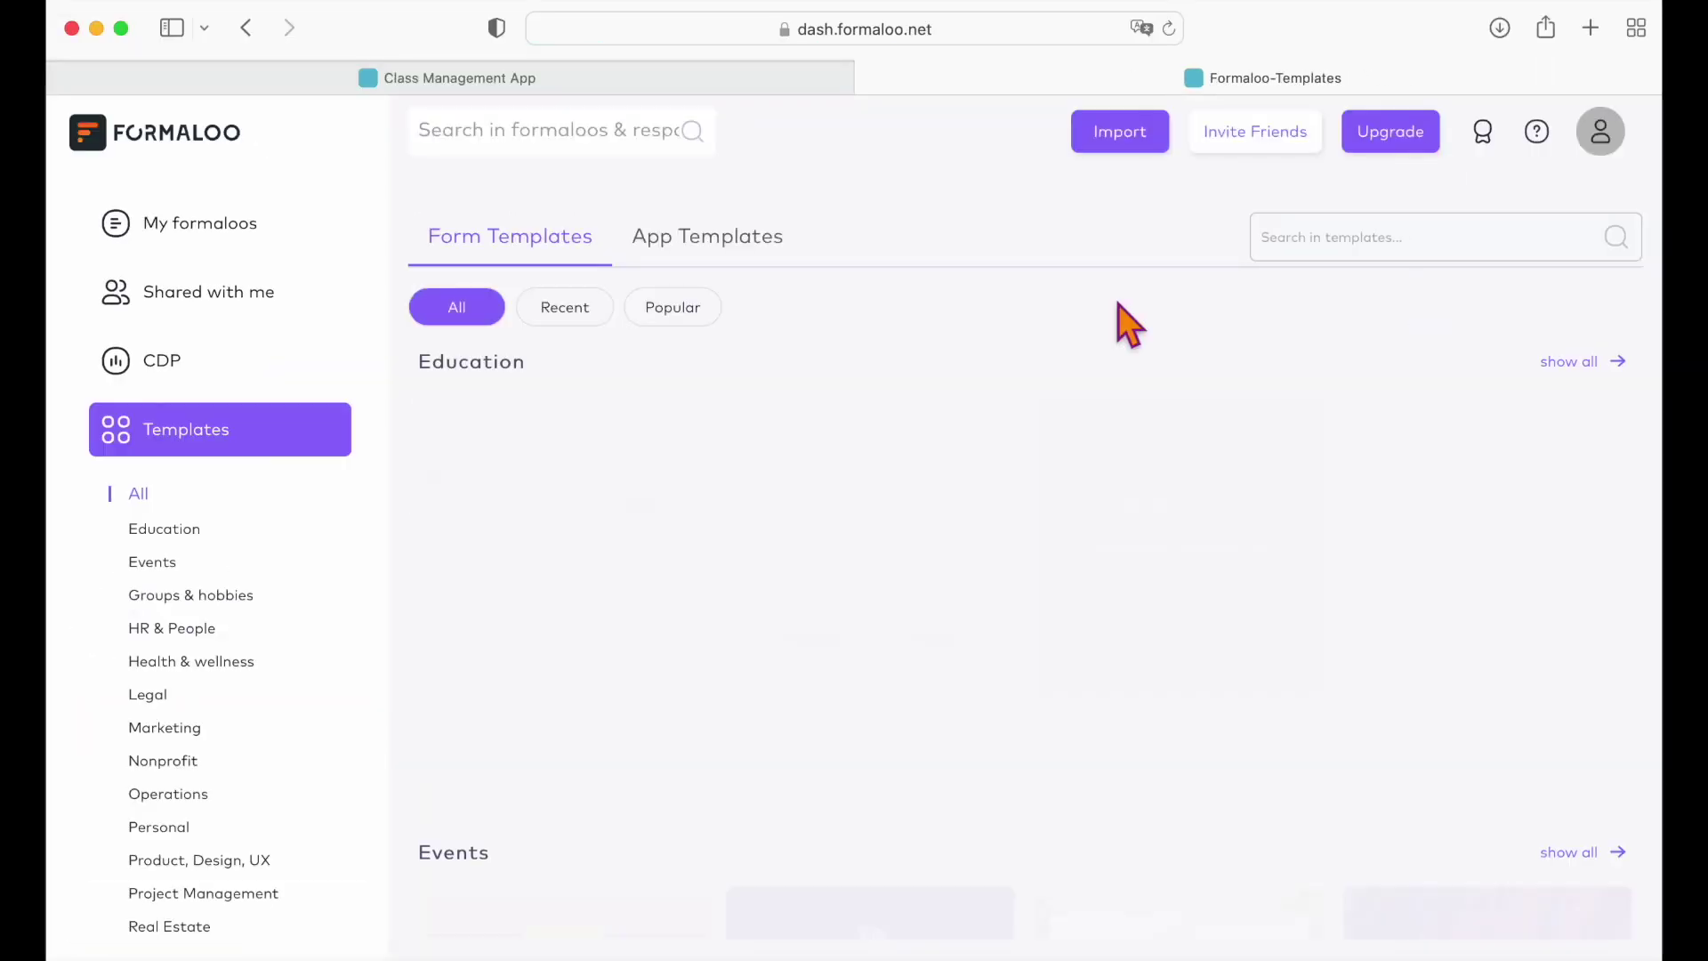
left_click(637, 260)
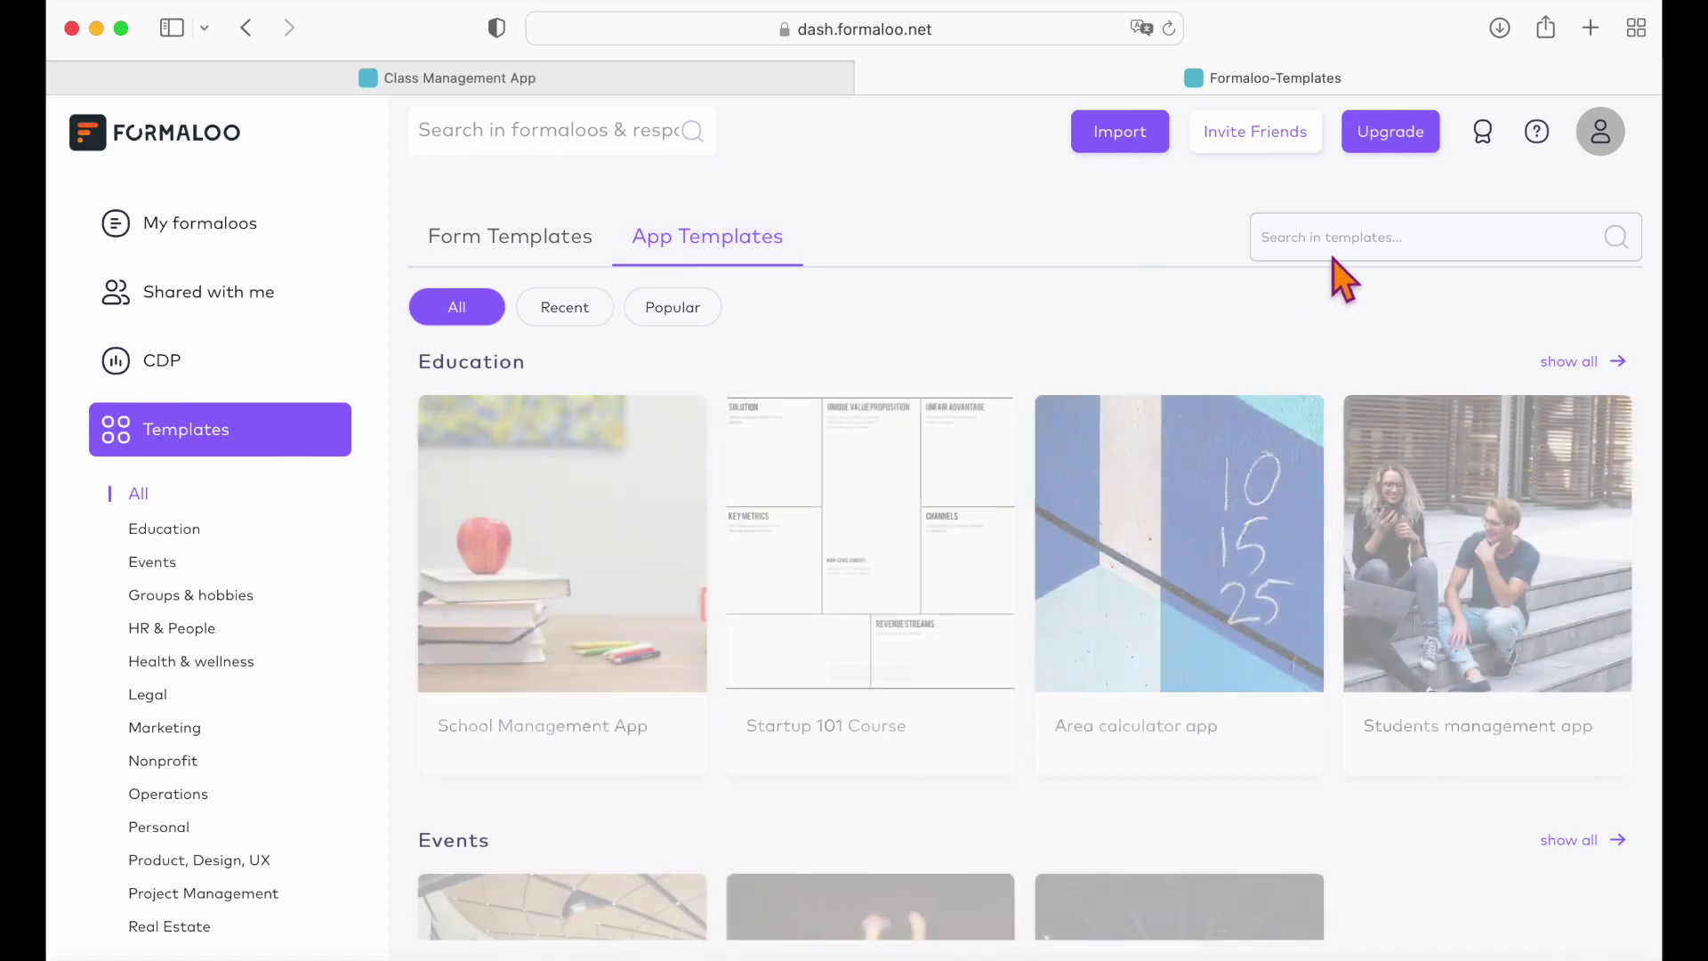
left_click(1337, 258)
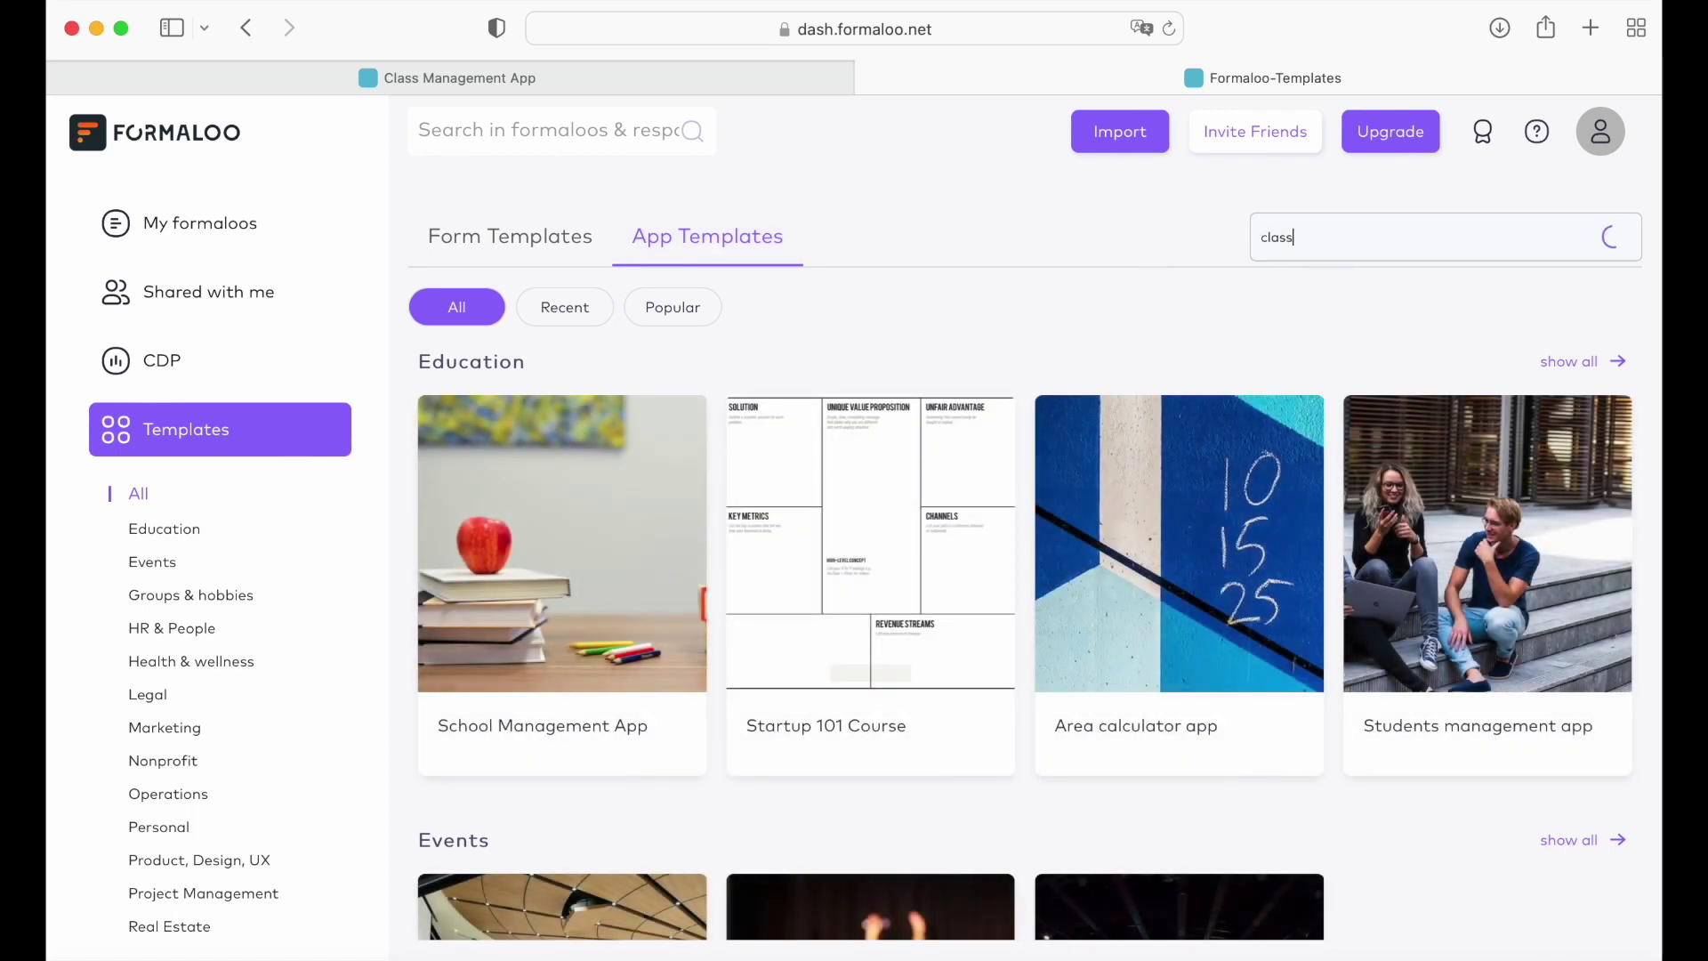
type("class")
mouse_move(612, 500)
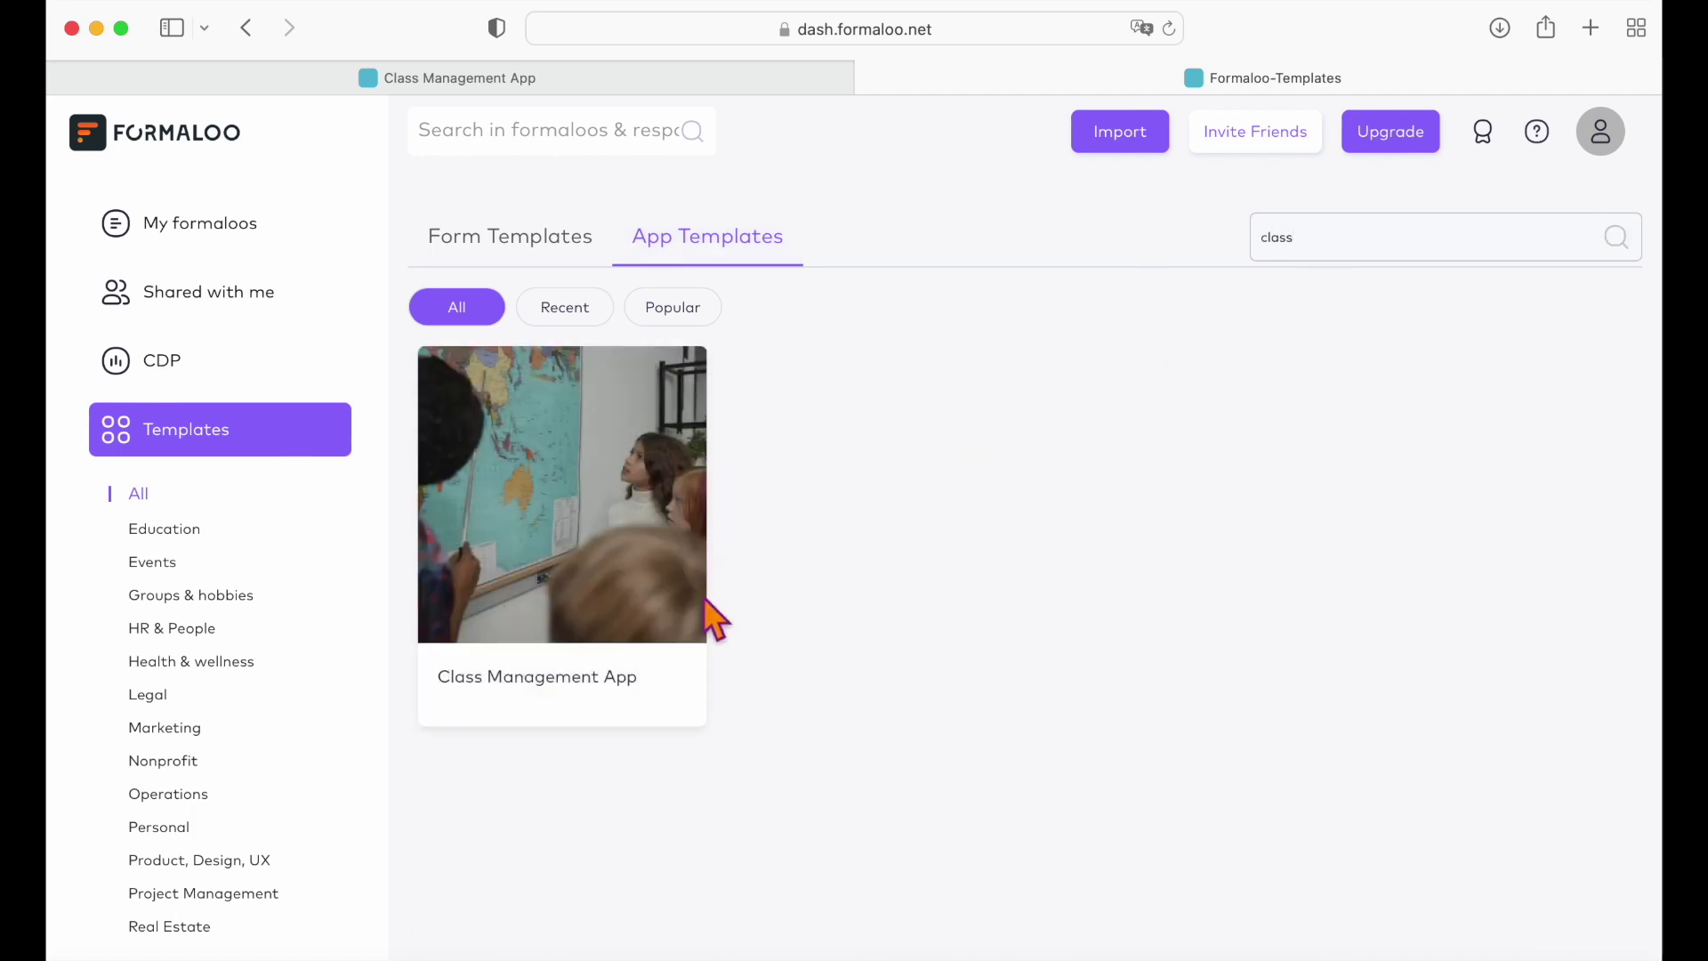
left_click(590, 528)
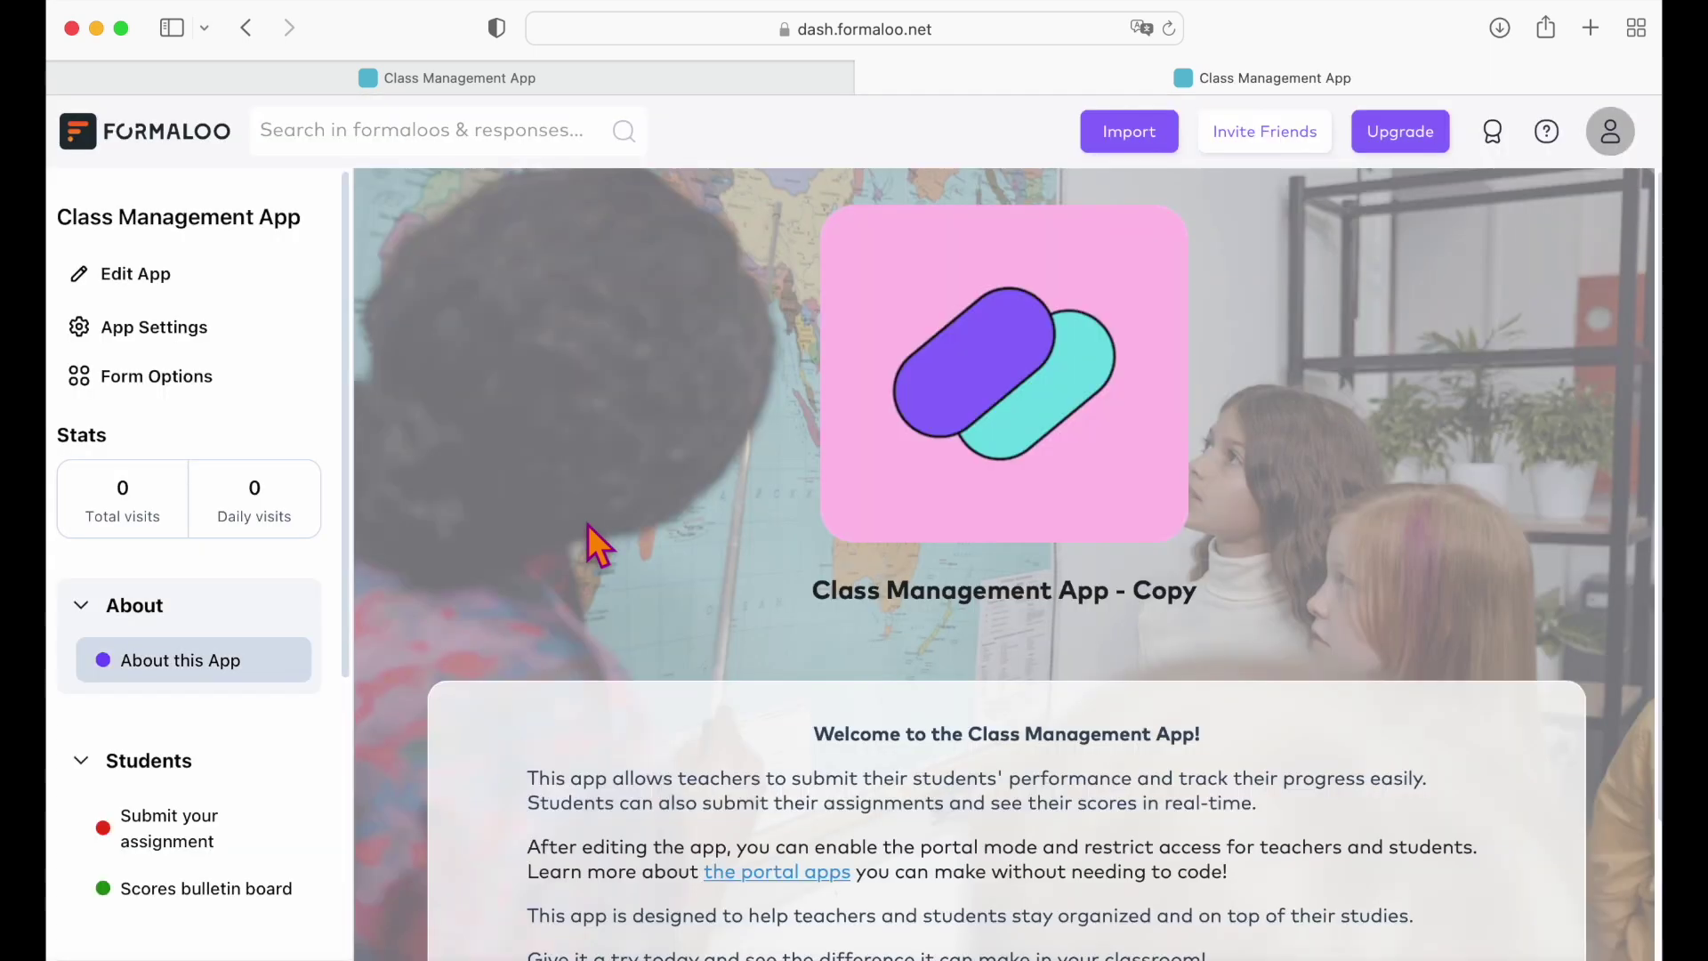
- Open the Students 'Submit your assignment' page and scroll through its fields and file upload
scroll(589, 526, "down", 3)
scroll(190, 672, "down", 3)
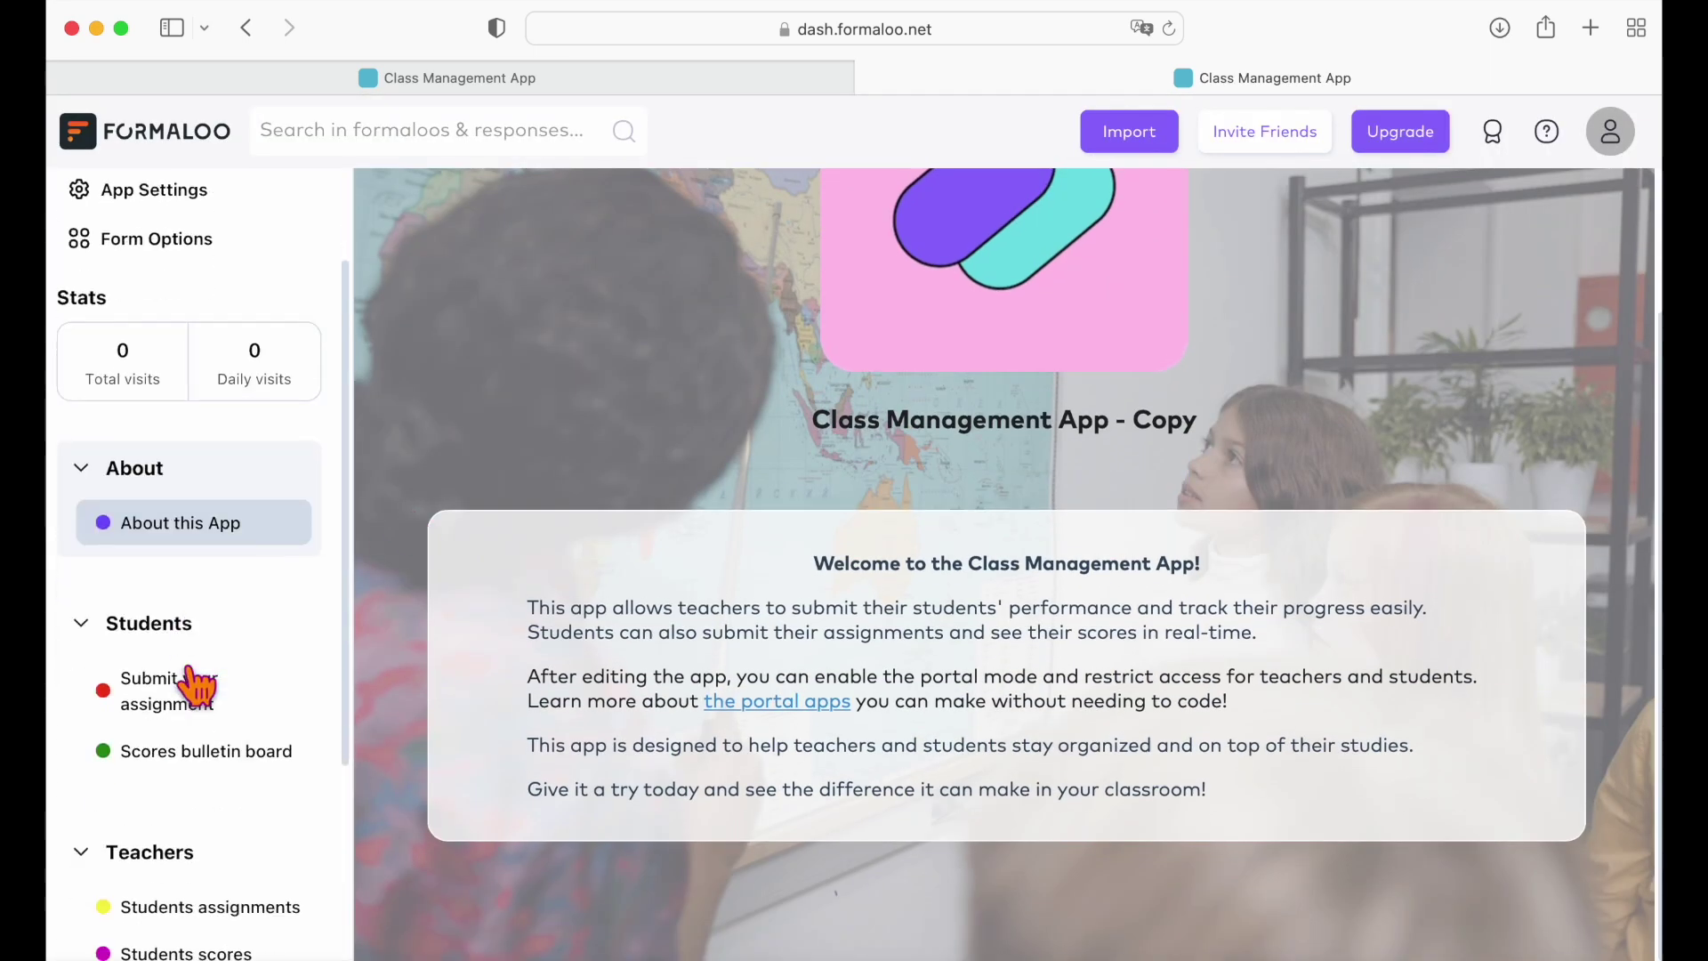
scroll(190, 683, "down", 3)
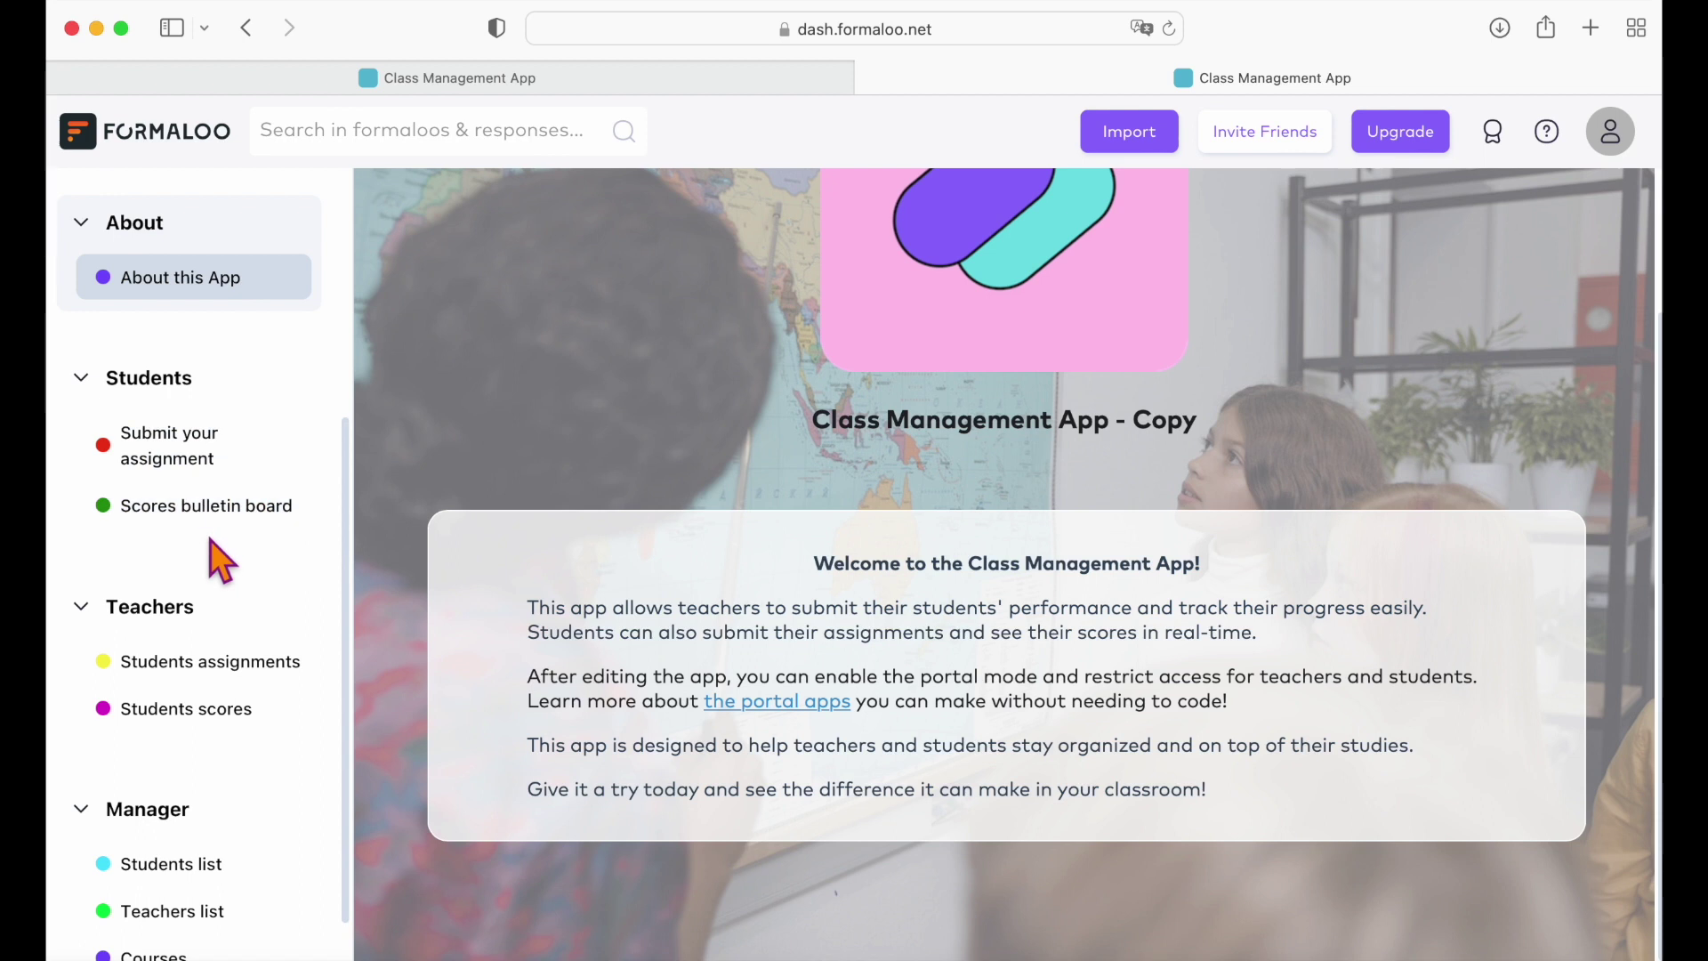
scroll(152, 737, "down", 1)
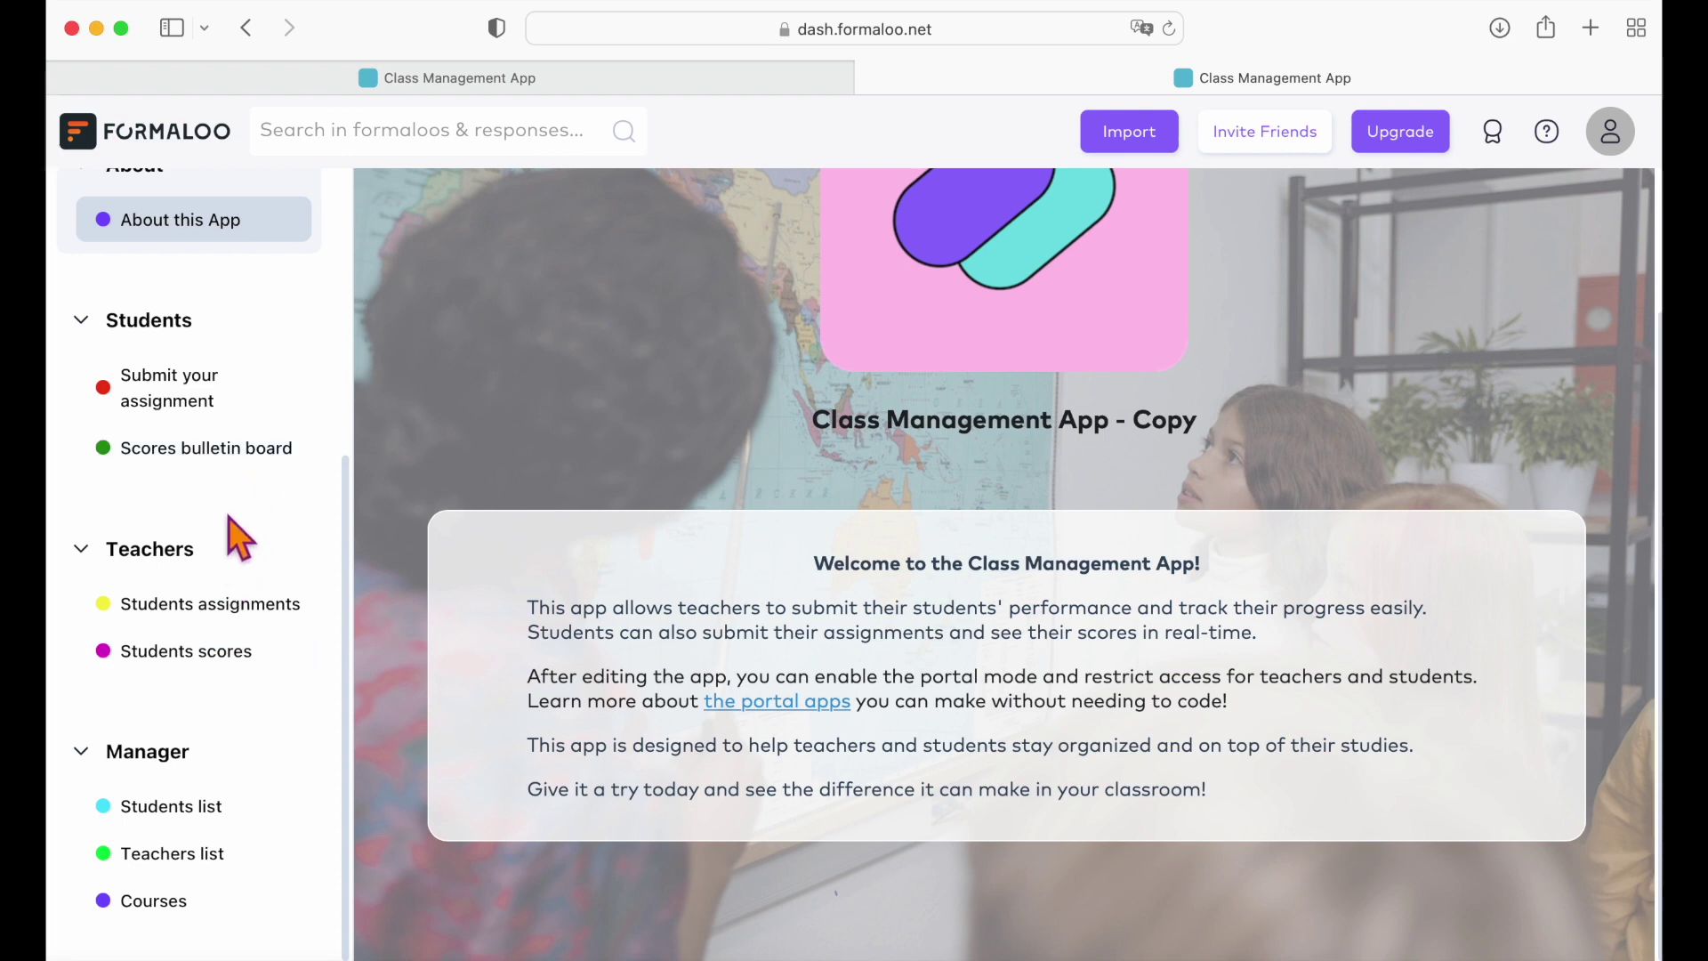
left_click(181, 396)
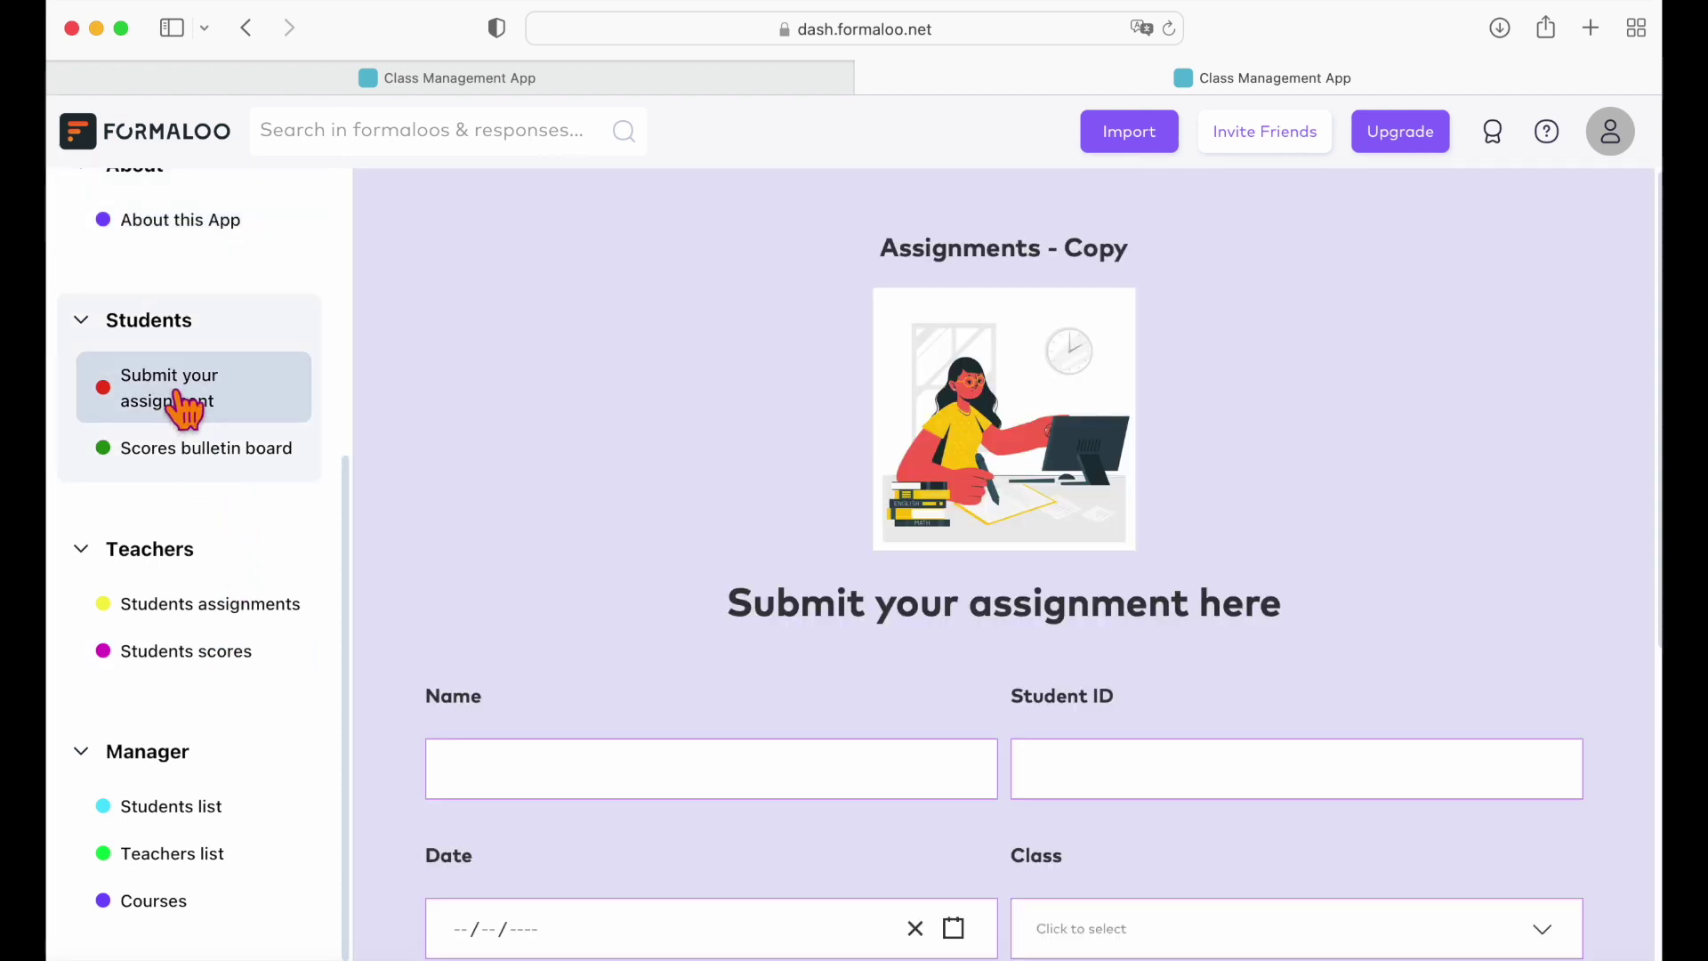
scroll(793, 659, "down", 5)
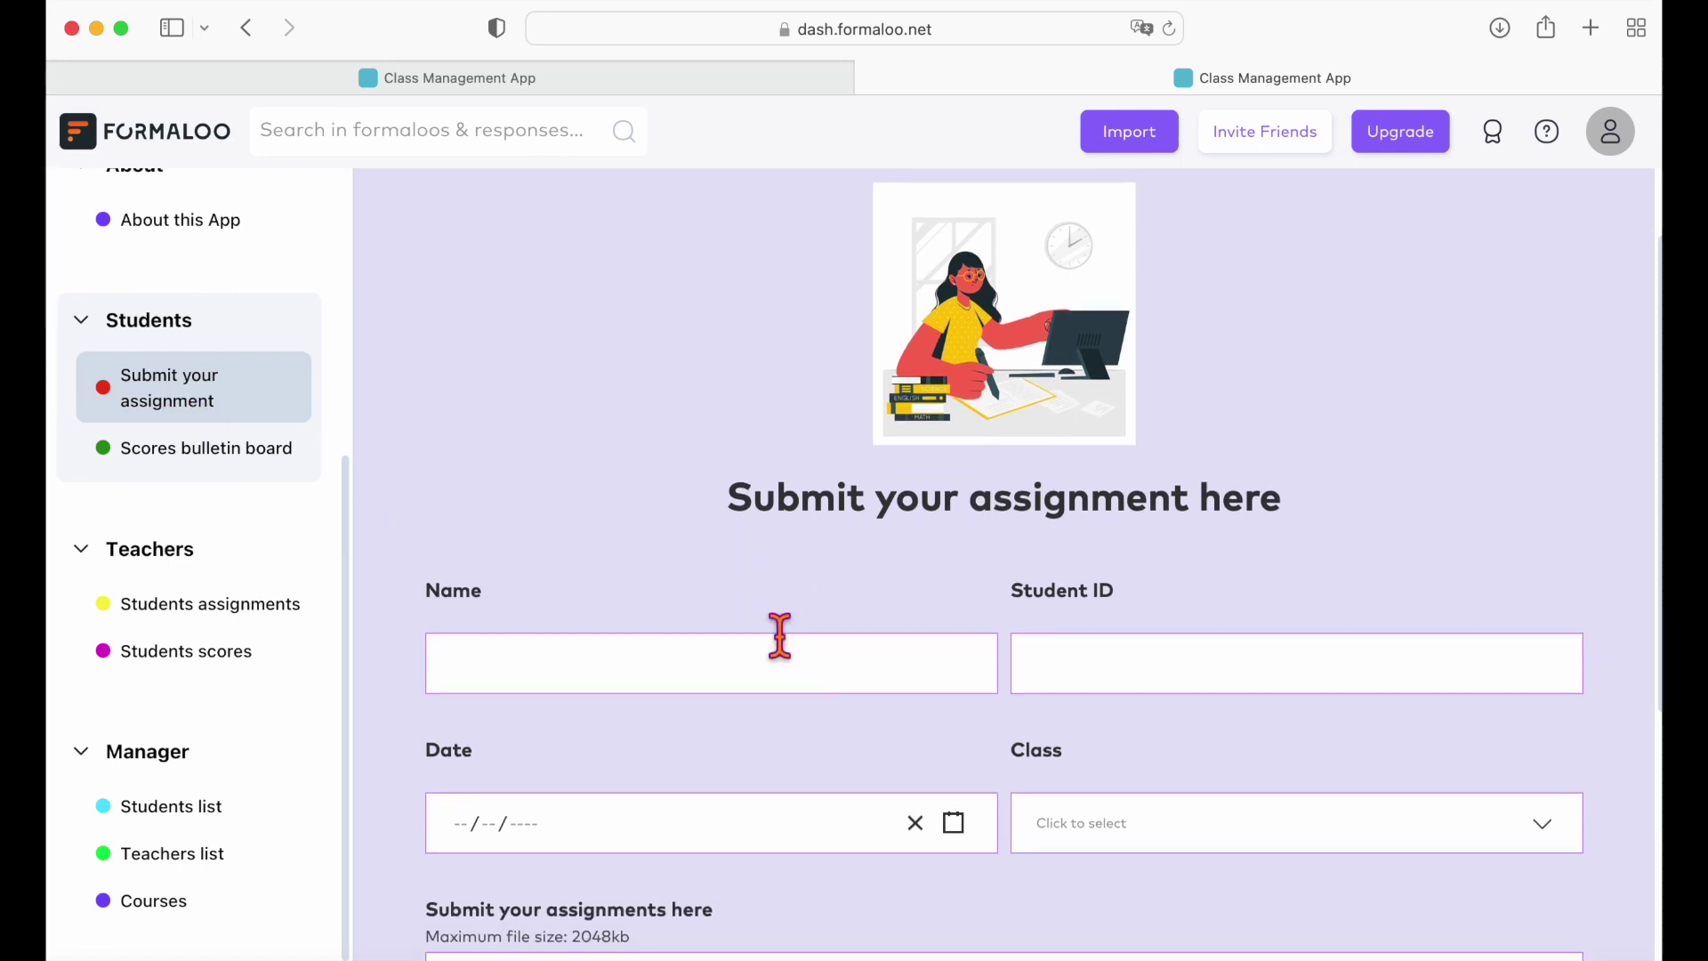
scroll(791, 657, "down", 2)
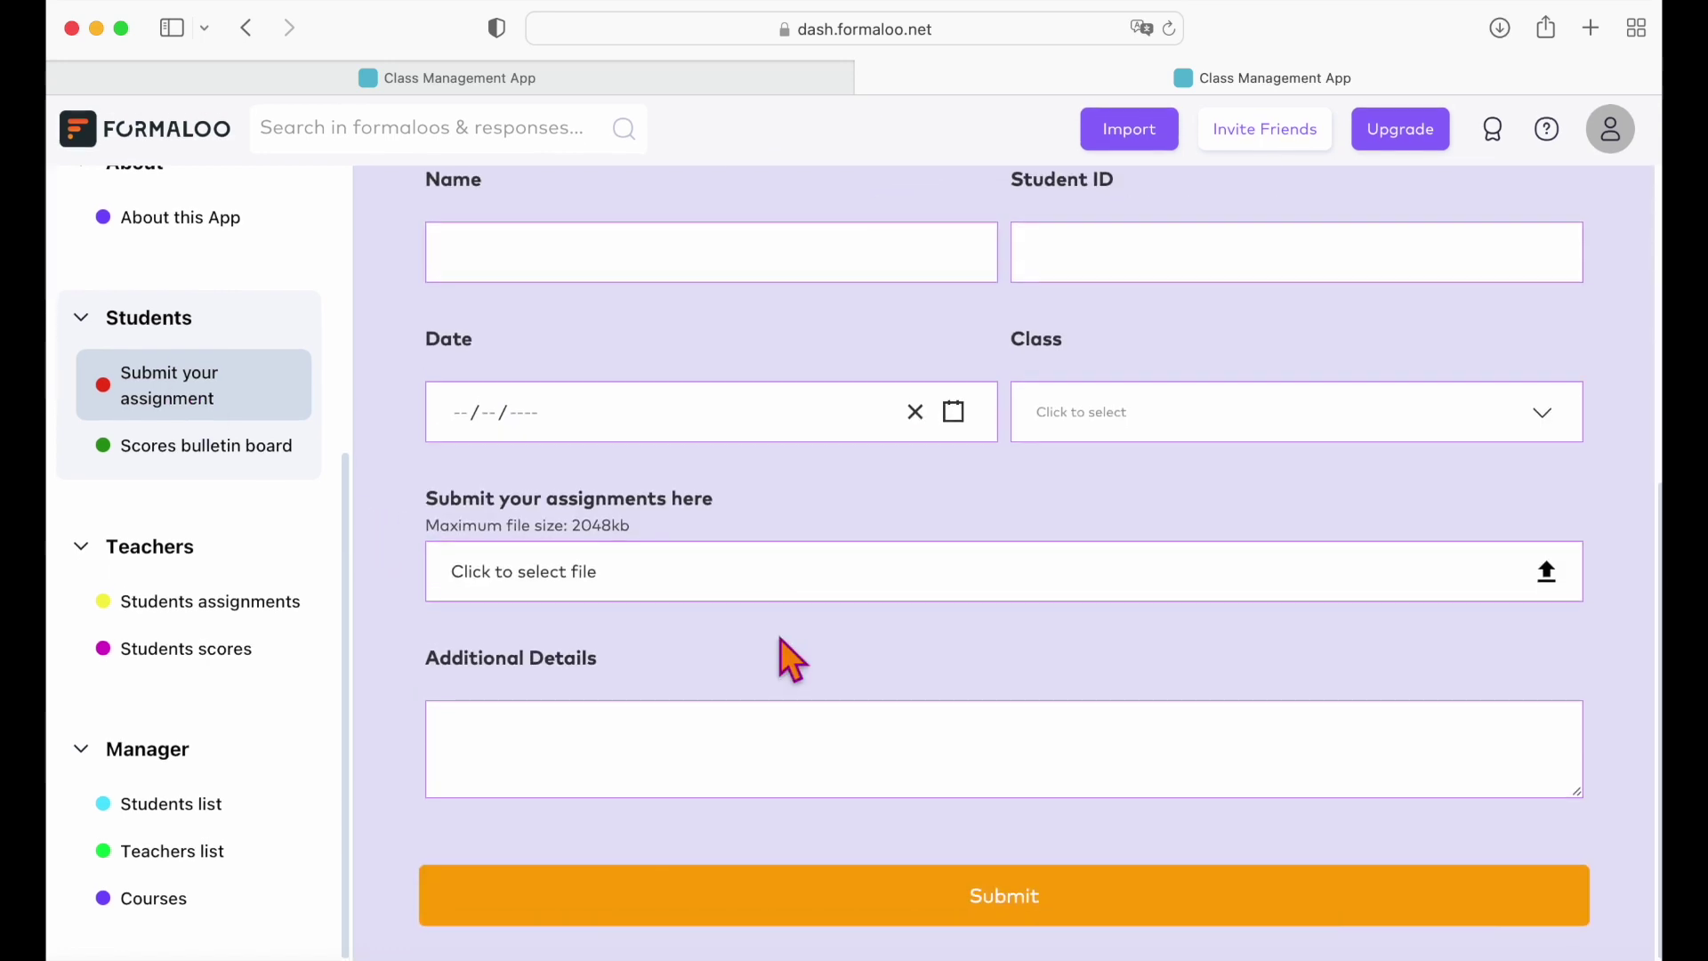
- Browse the Scores bulletin board and Students assignments, then open the Students scores form
left_click(285, 450)
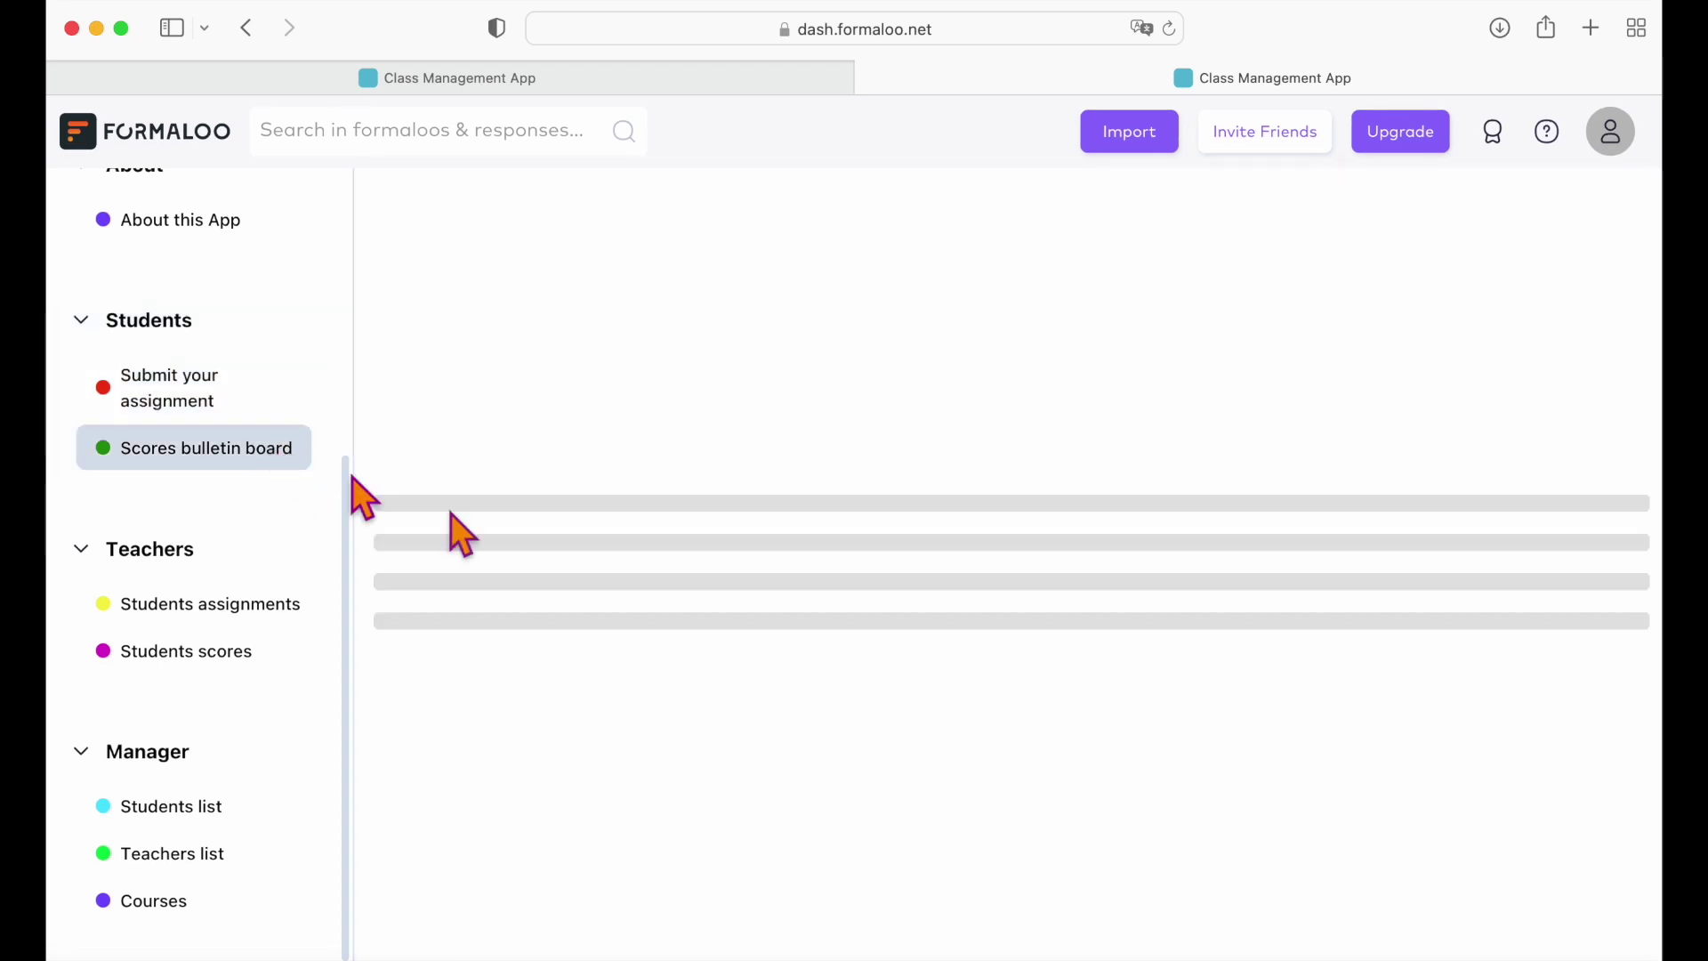
scroll(765, 598, "right", 10)
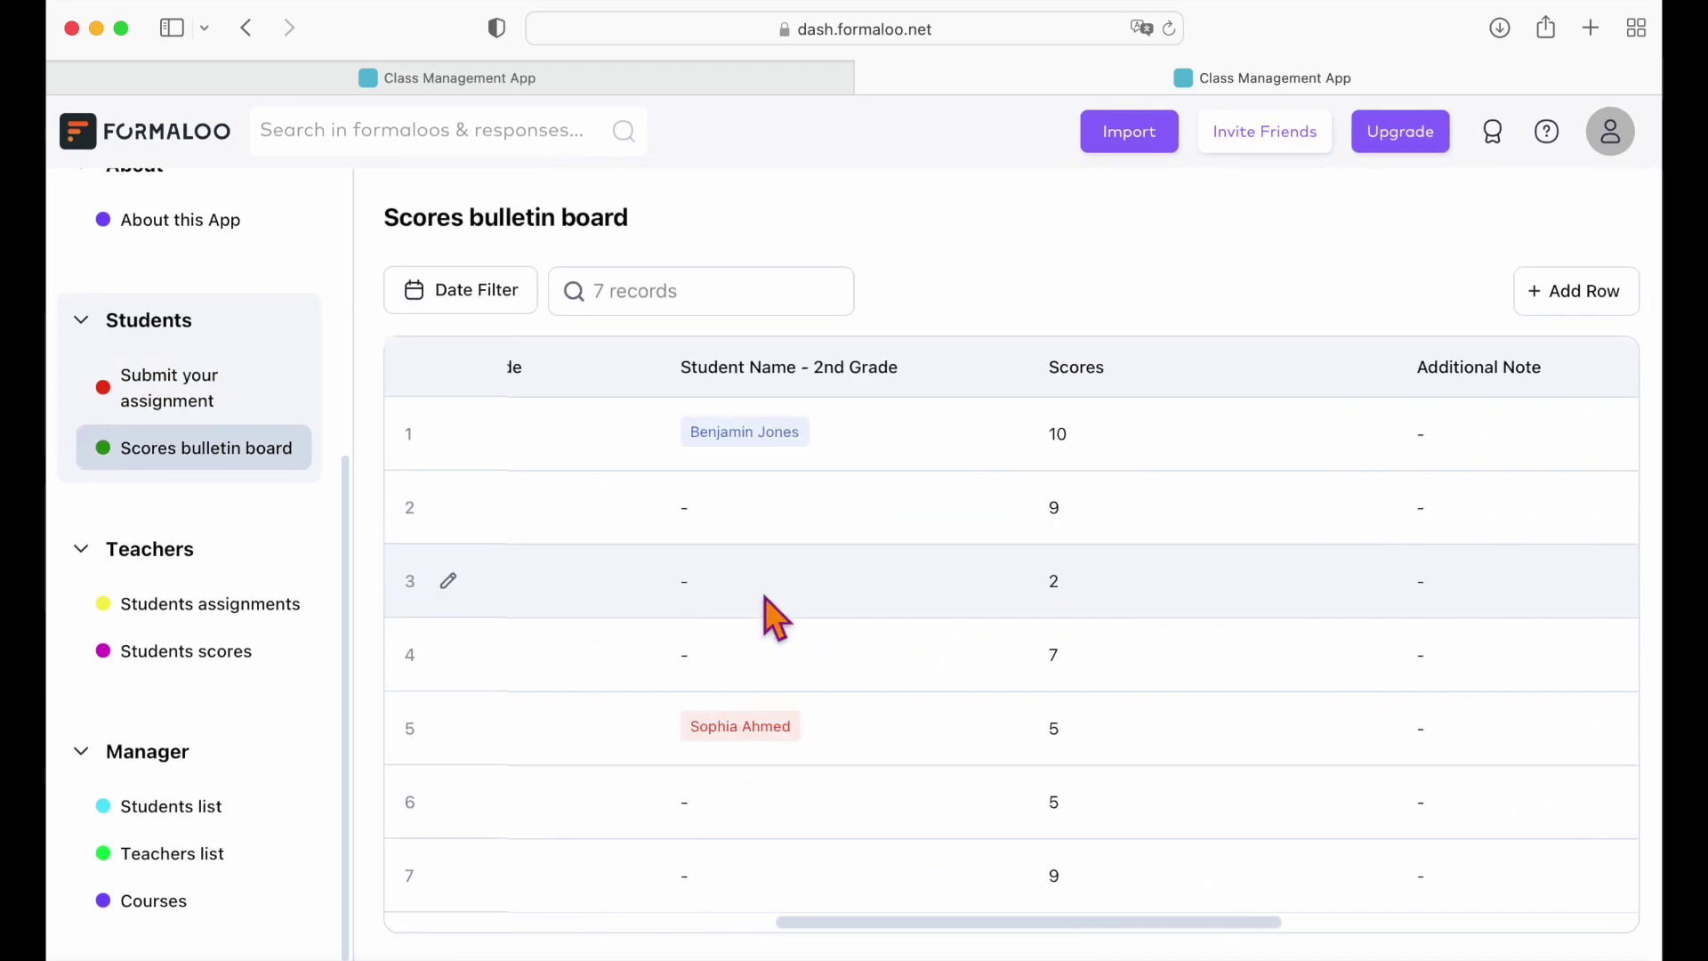
left_click(237, 605)
scroll(894, 462, "right", 3)
scroll(894, 462, "right", 10)
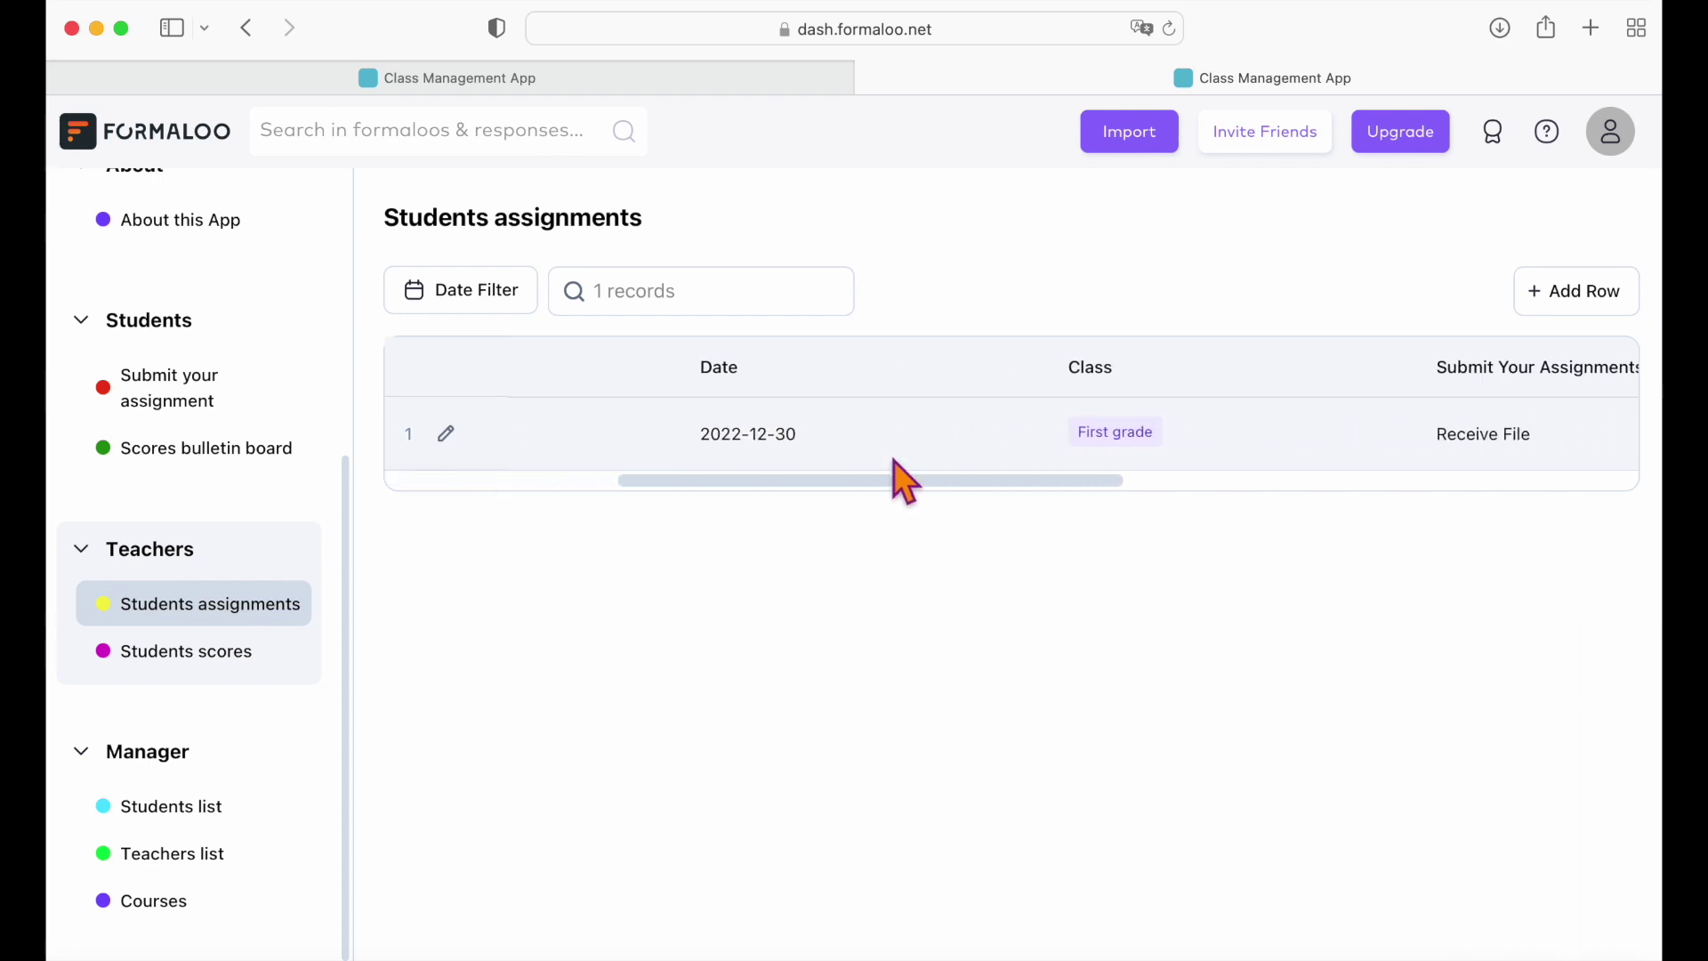
scroll(894, 461, "right", 10)
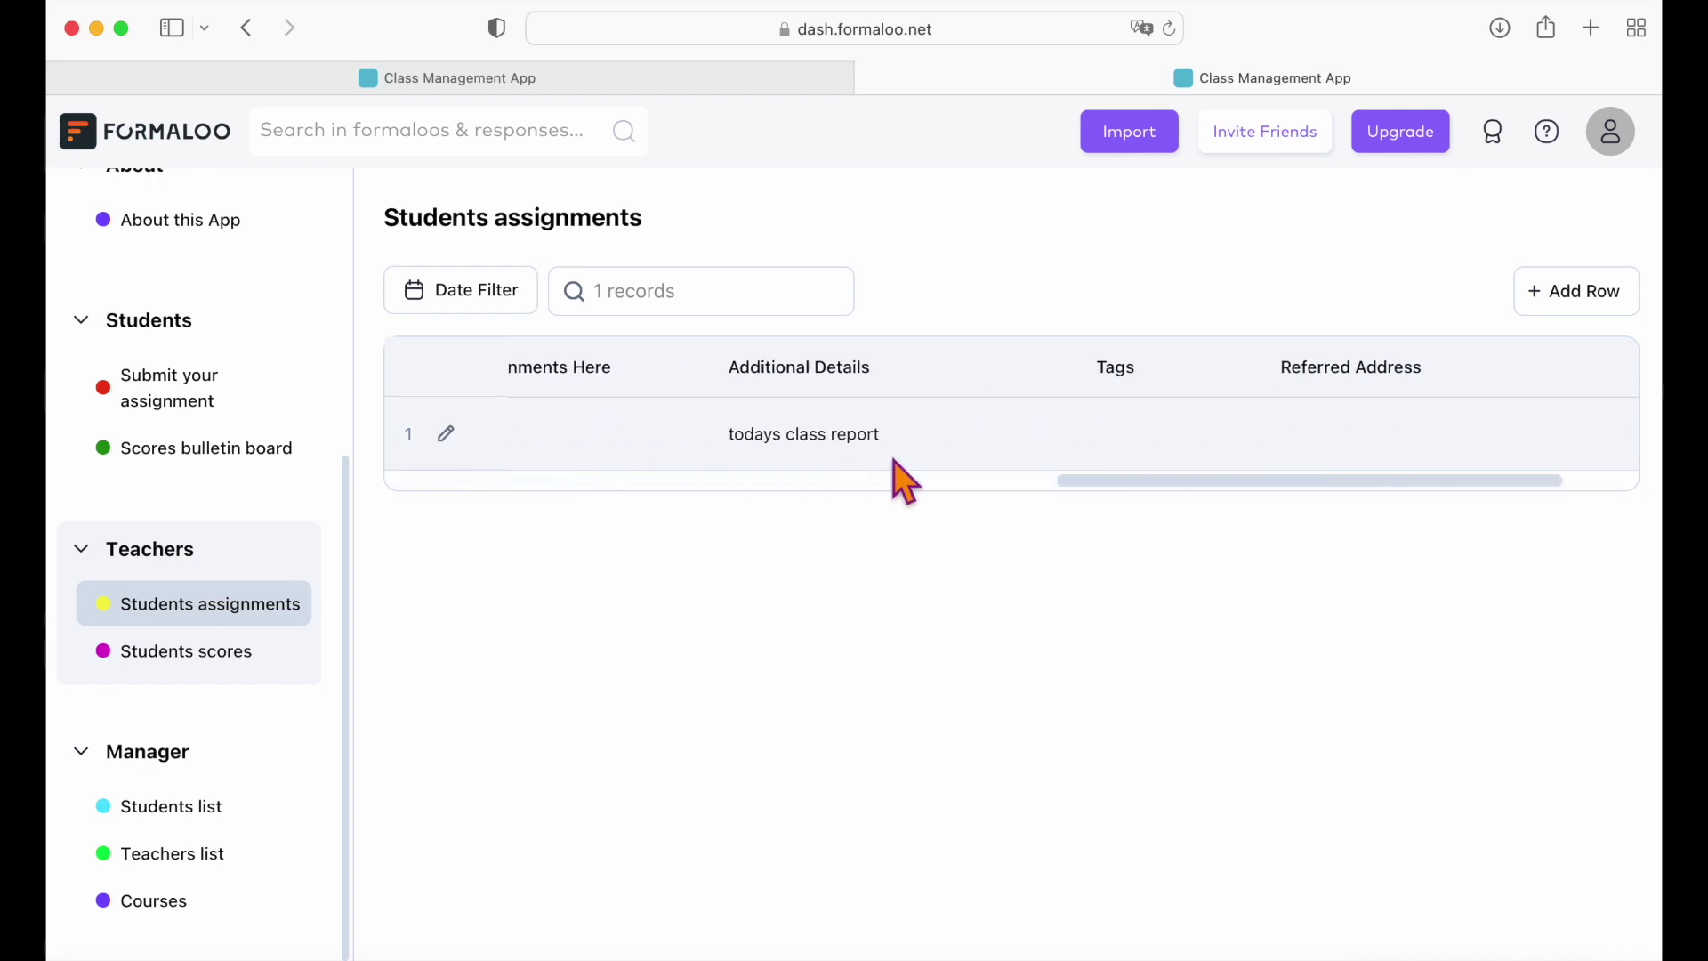
left_click(205, 673)
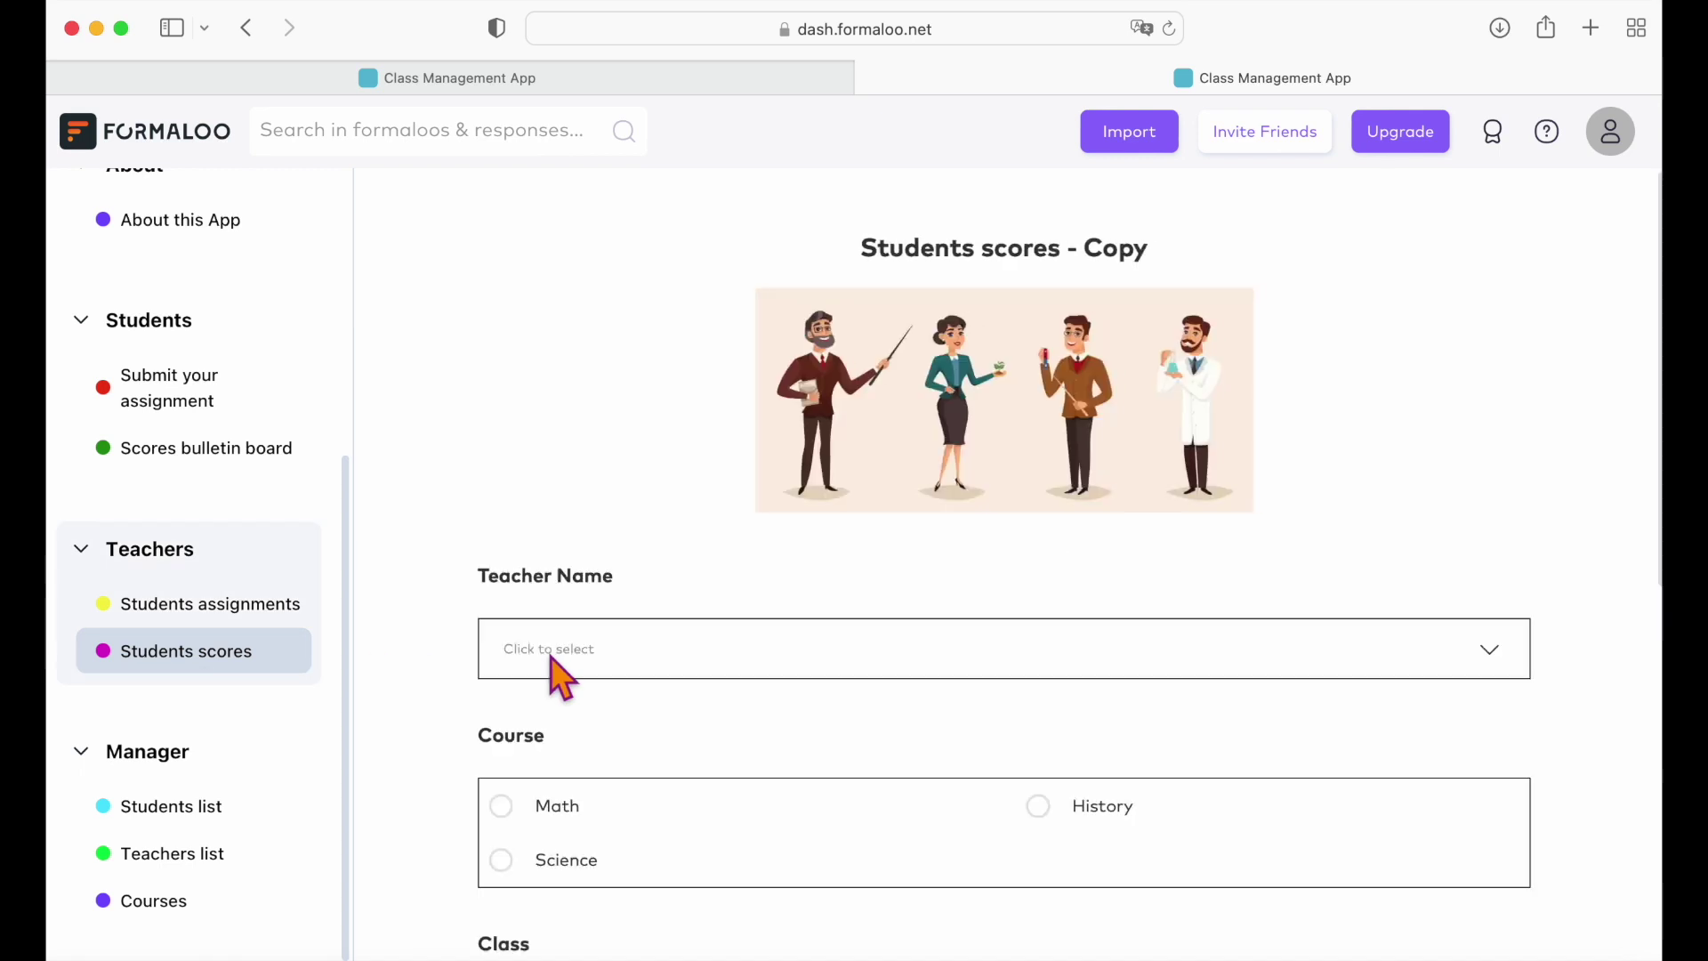
scroll(651, 702, "down", 10)
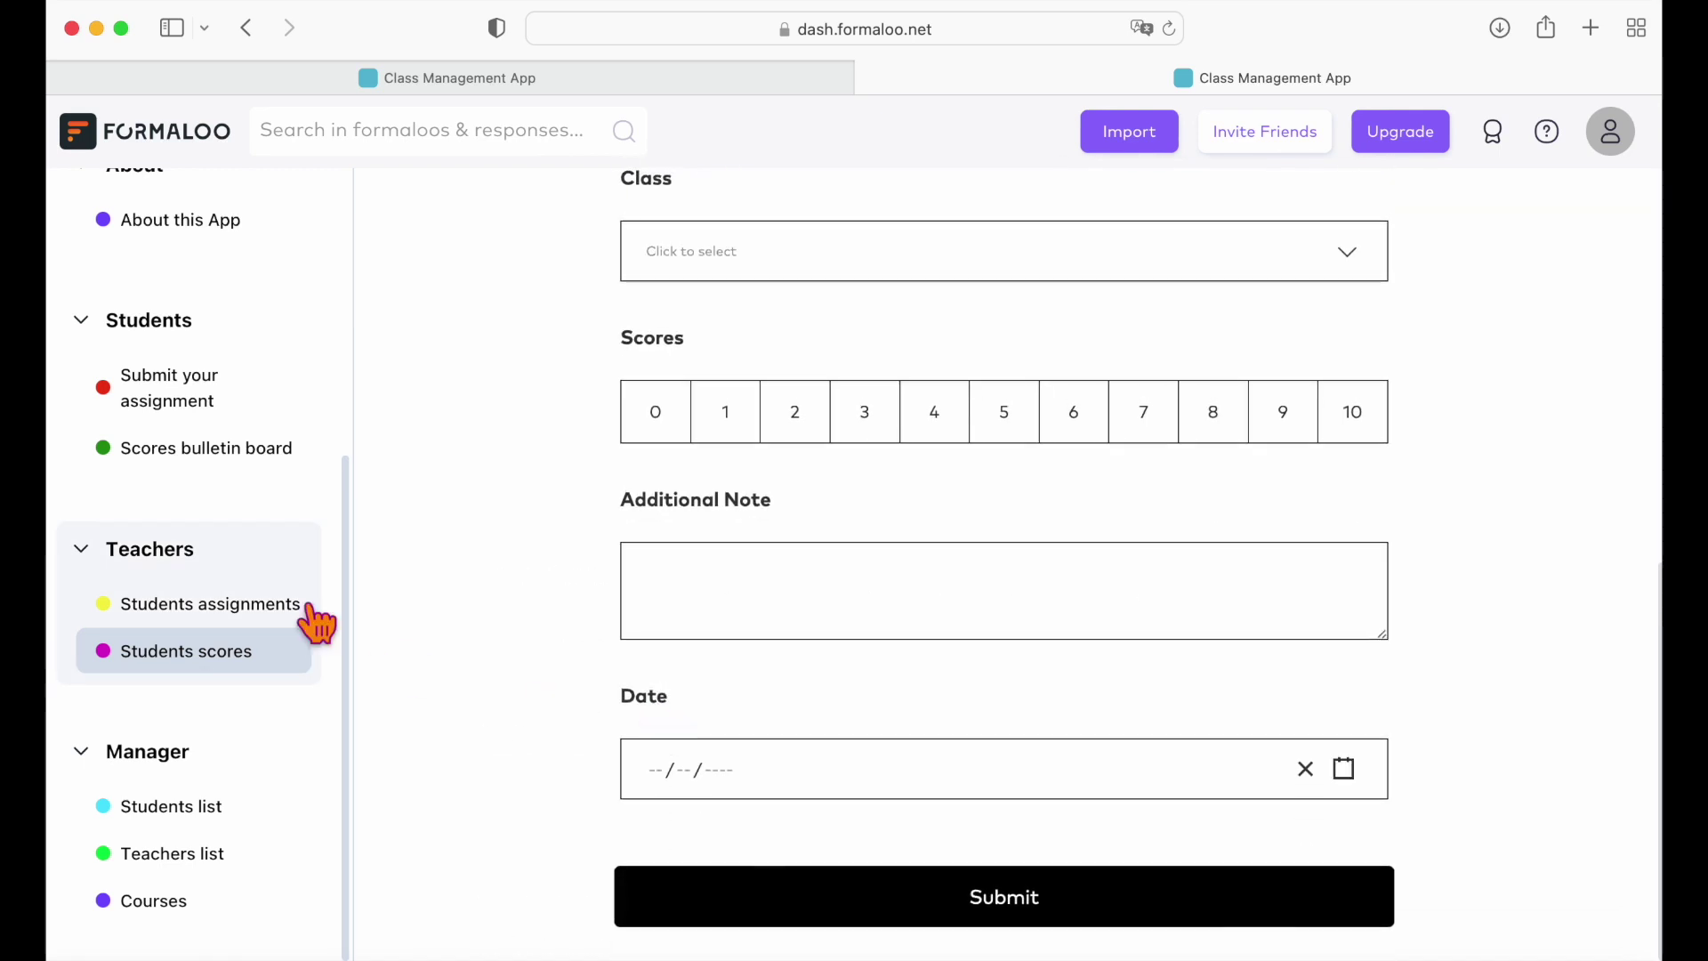
- Look through the Students list and Teachers list in the Manager section
left_click(192, 811)
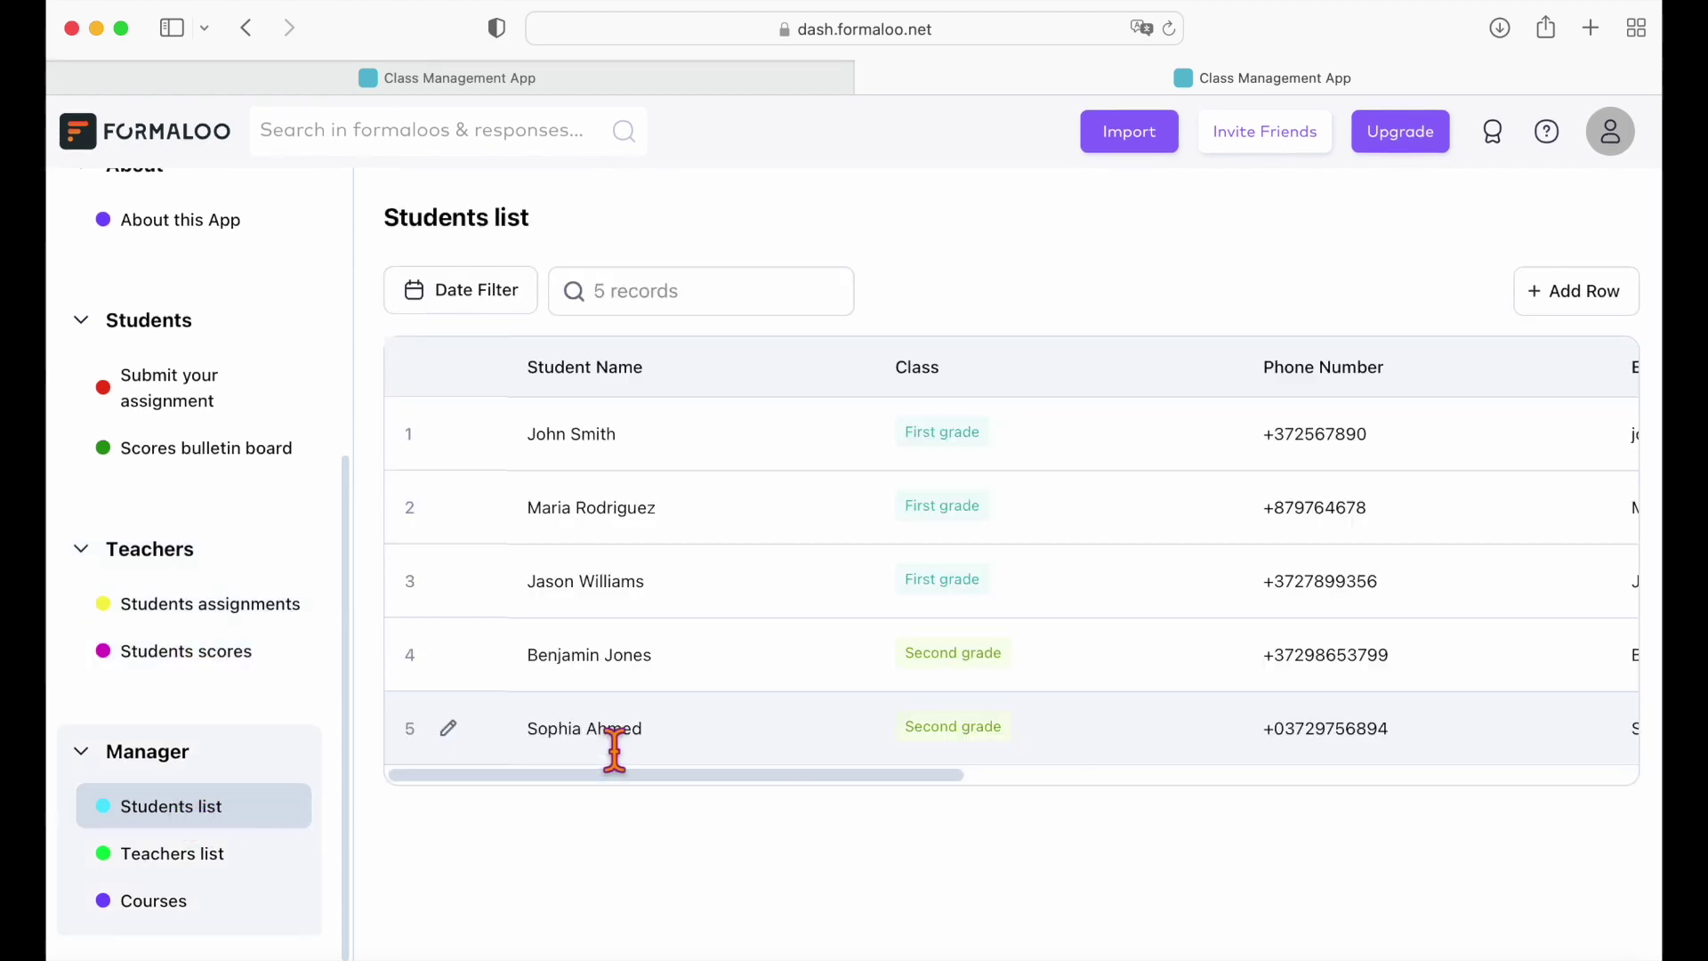
scroll(740, 654, "right", 5)
scroll(740, 654, "right", 10)
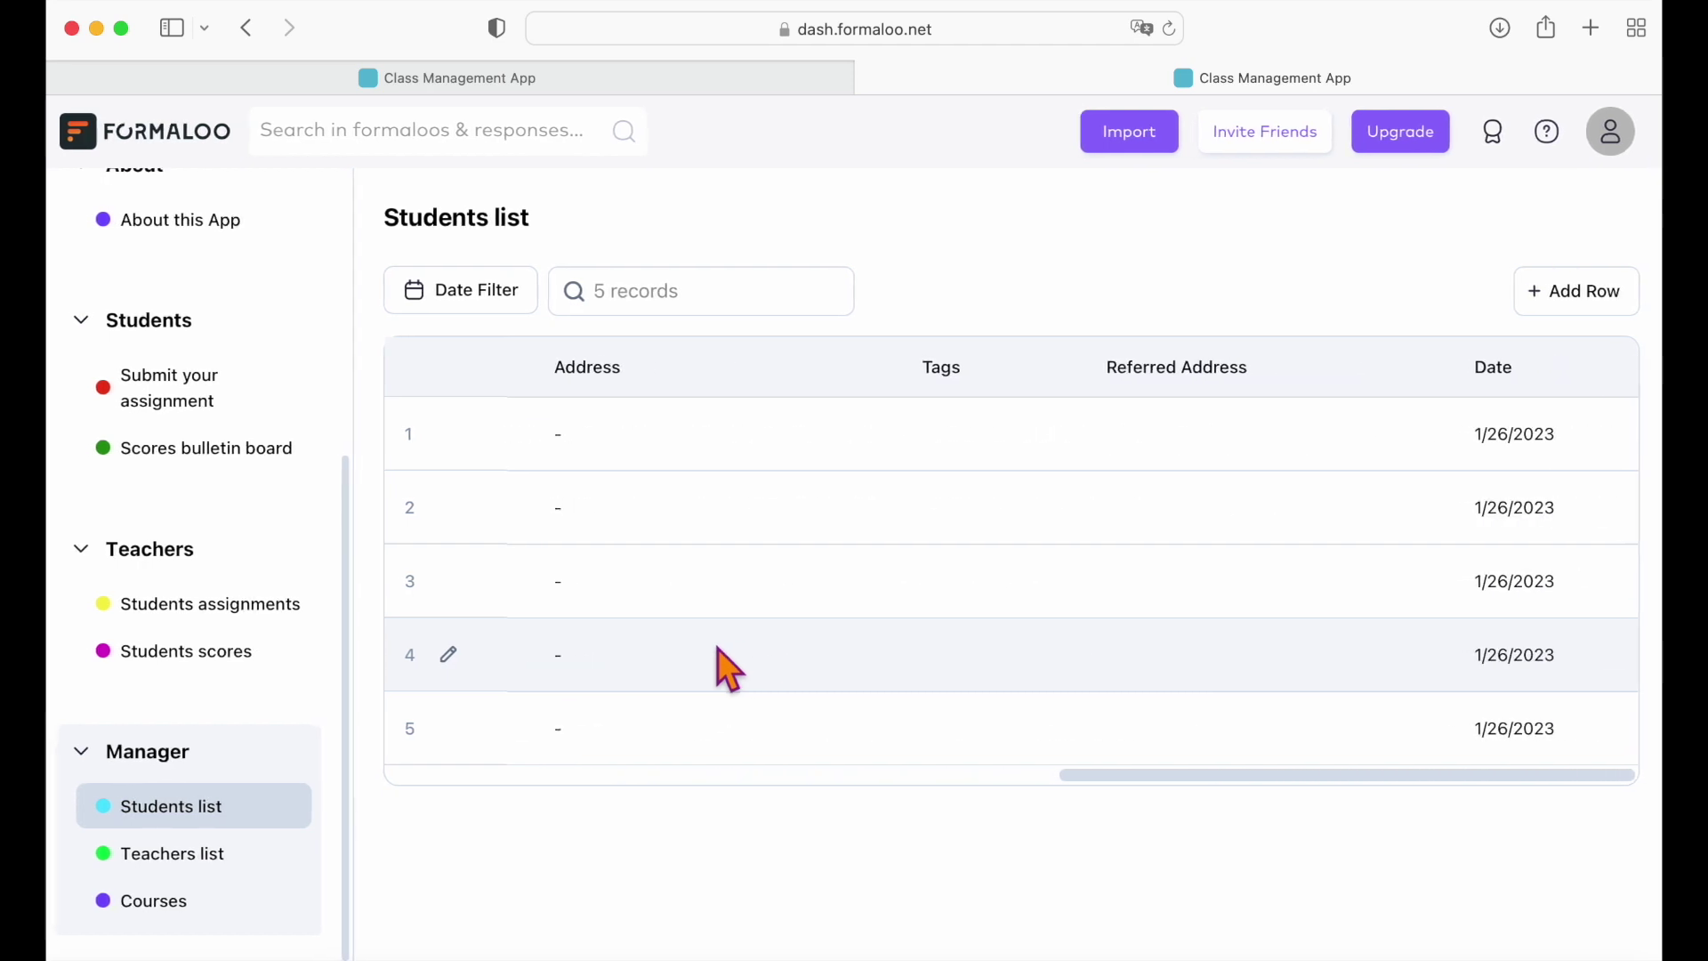
left_click(224, 856)
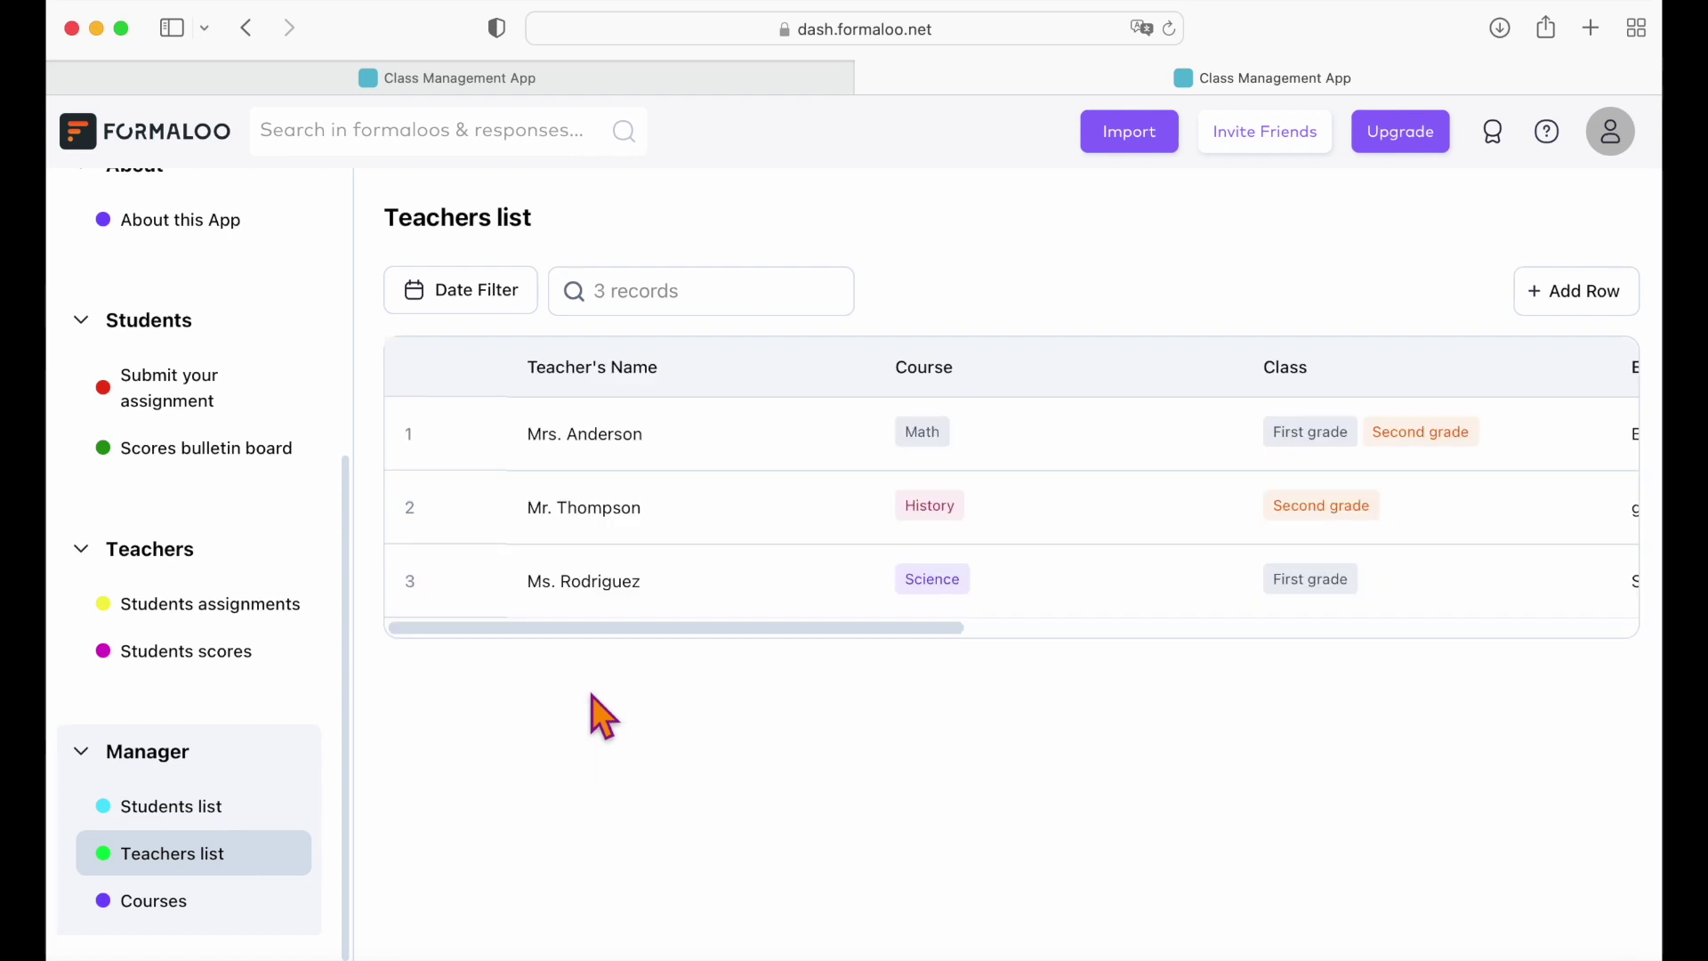
scroll(742, 593, "right", 10)
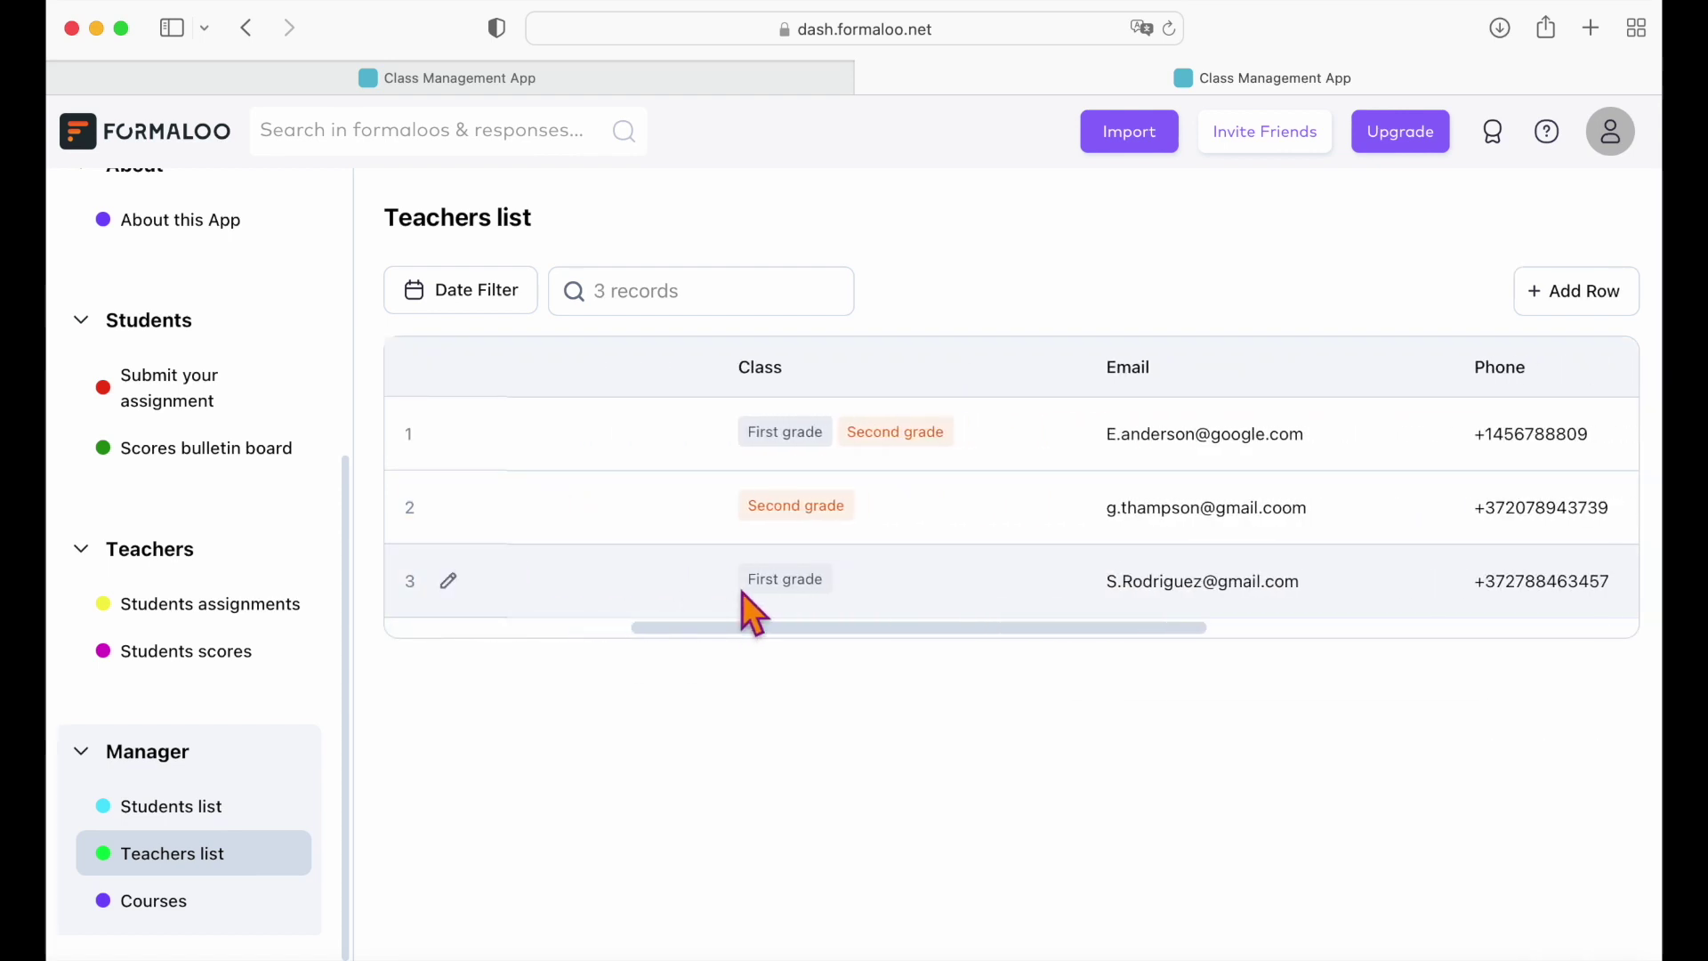
scroll(741, 592, "right", 10)
- Review the Courses board's Math, History and Science cards, then switch the app to edit mode
left_click(176, 903)
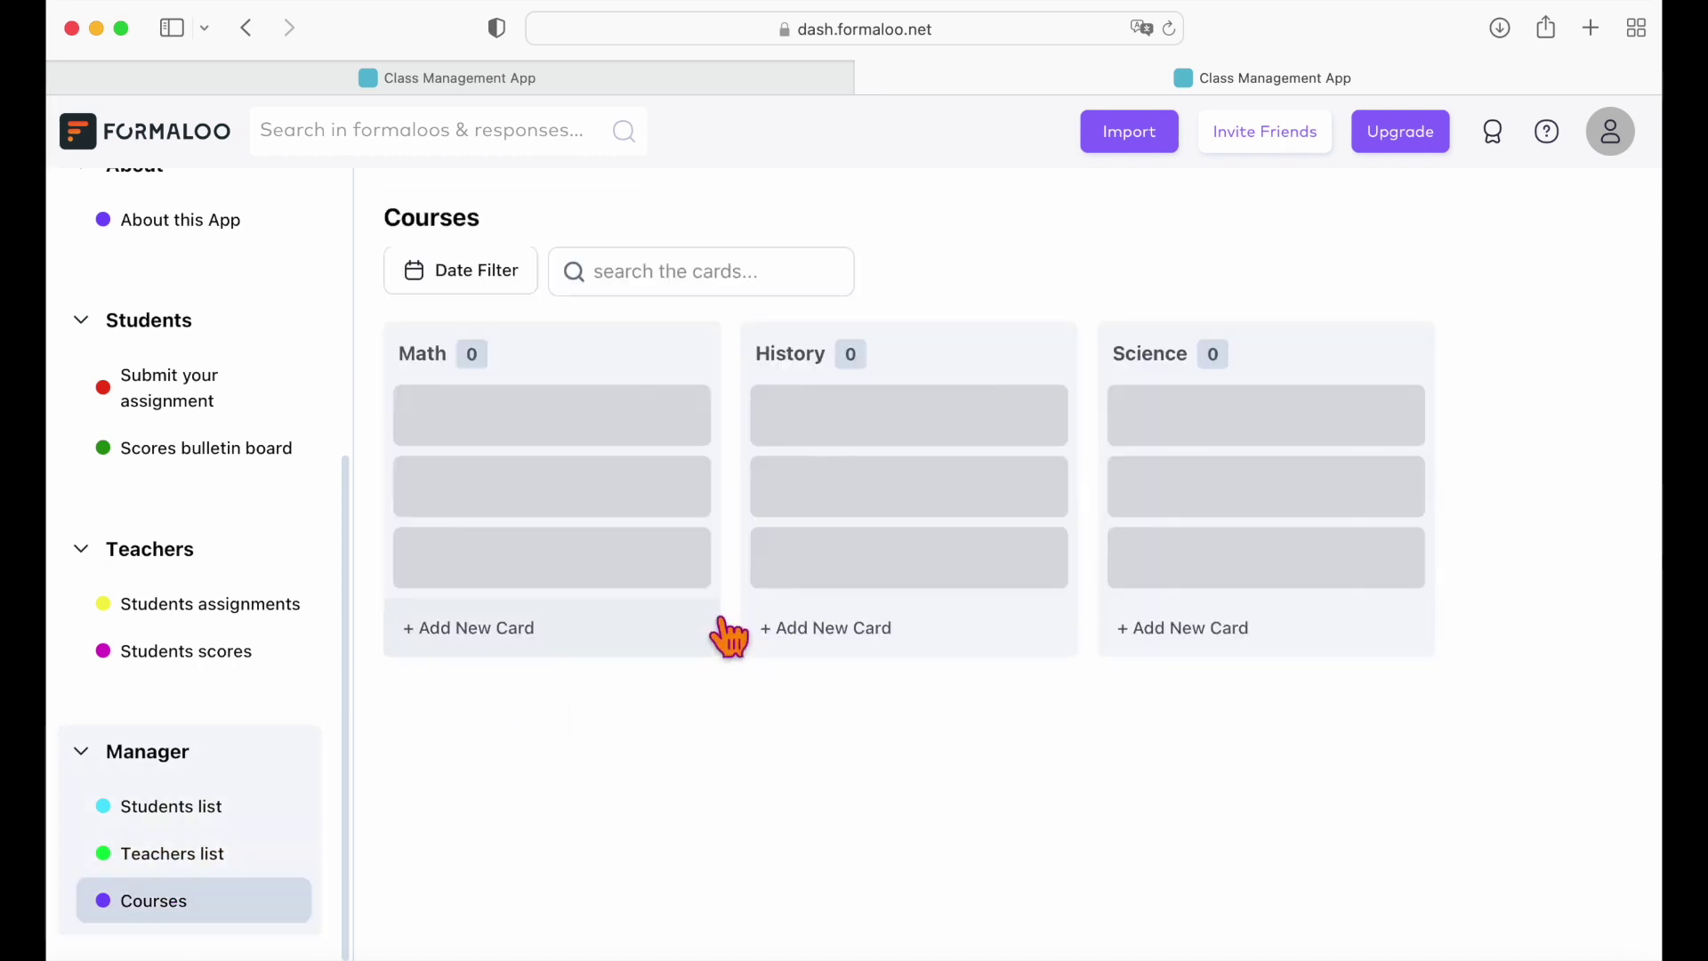
scroll(926, 754, "down", 2)
scroll(605, 777, "down", 1)
scroll(591, 774, "down", 1)
scroll(141, 356, "up", 6)
left_click(140, 276)
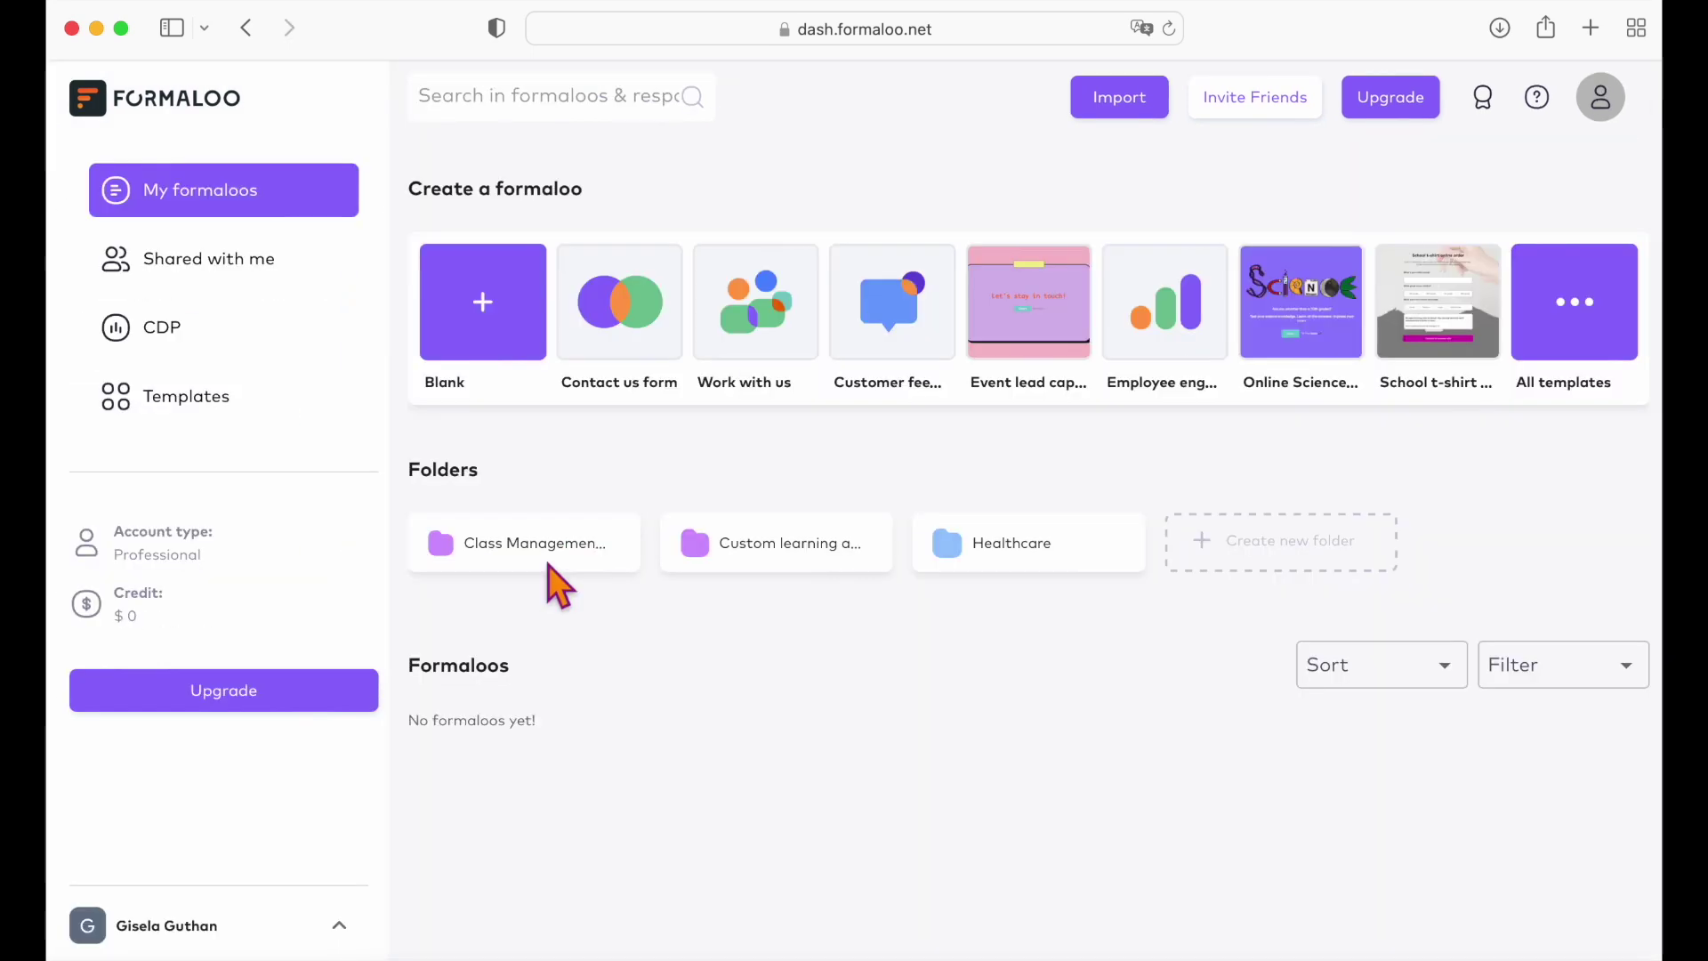
- Open the Class Management App folder listing its copied Students, Teachers, Courses and Assignments forms
left_click(548, 564)
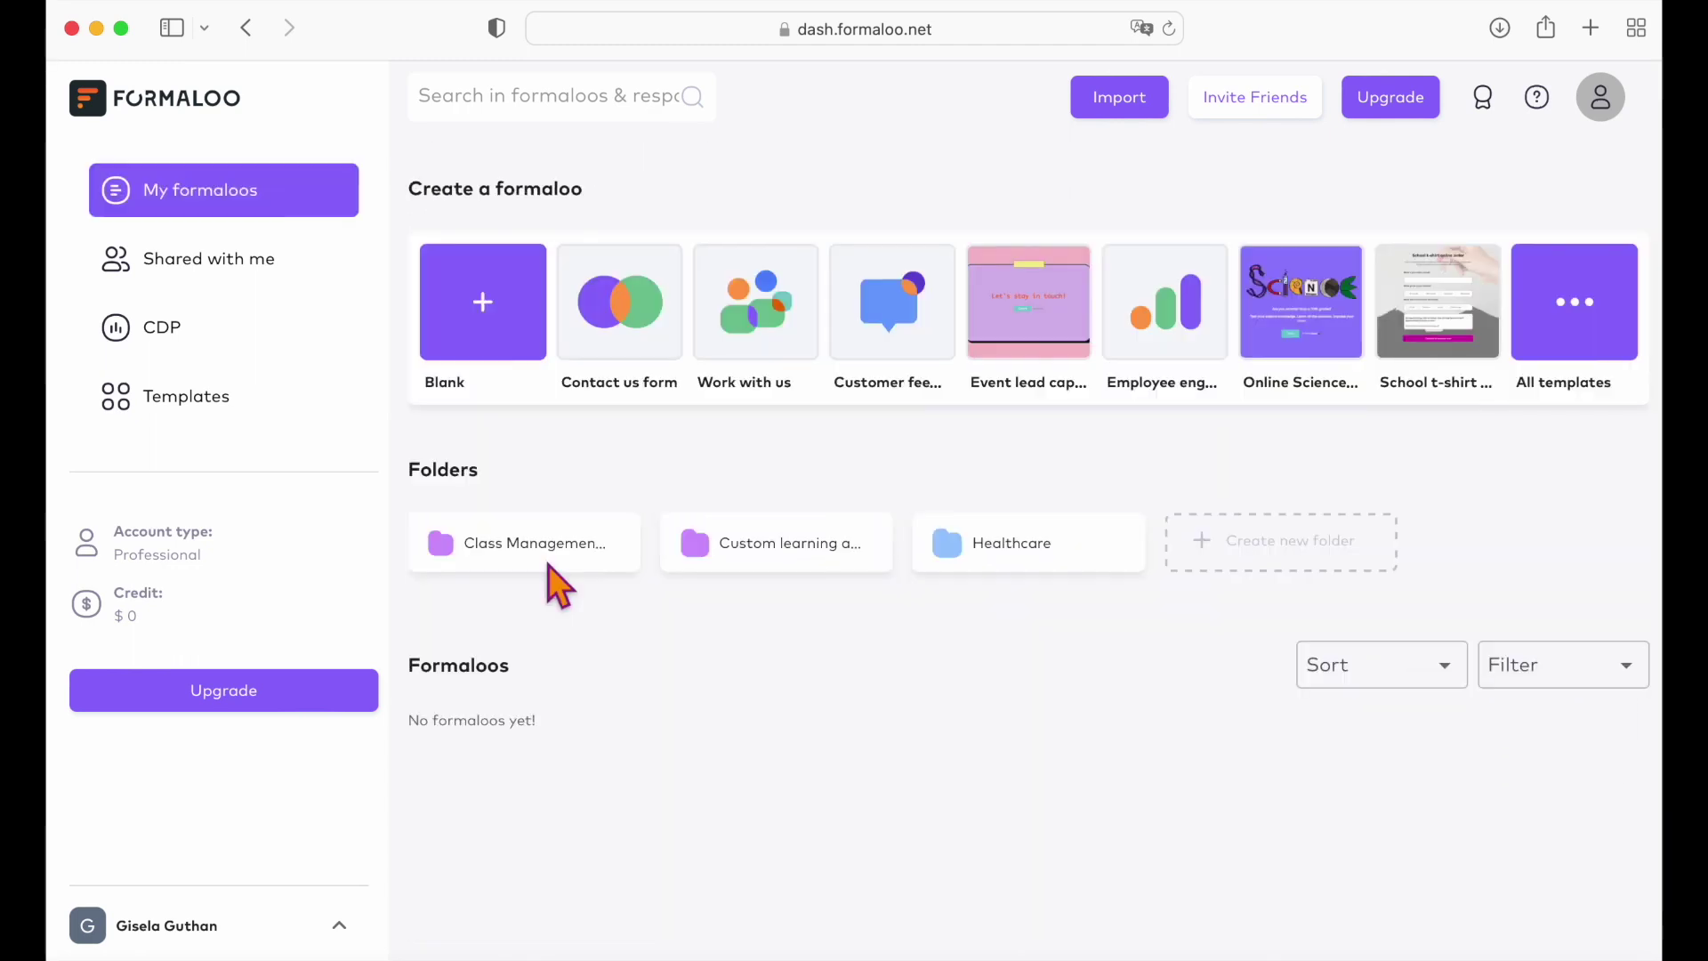
left_click(548, 564)
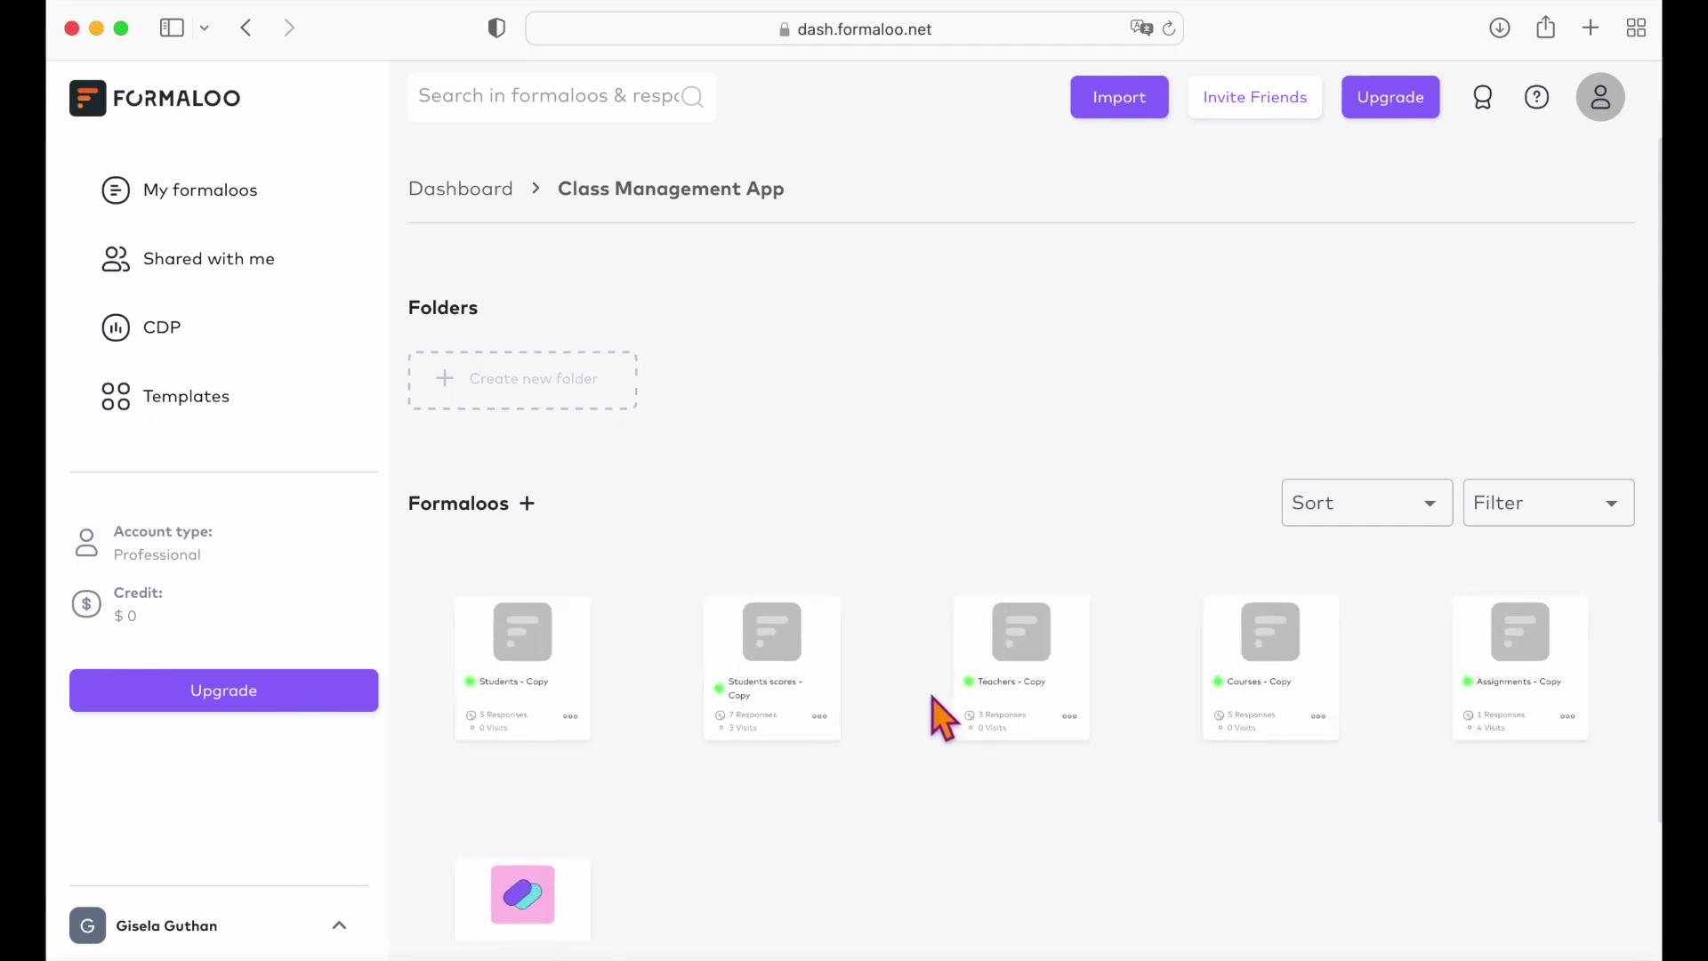
scroll(1094, 758, "down", 3)
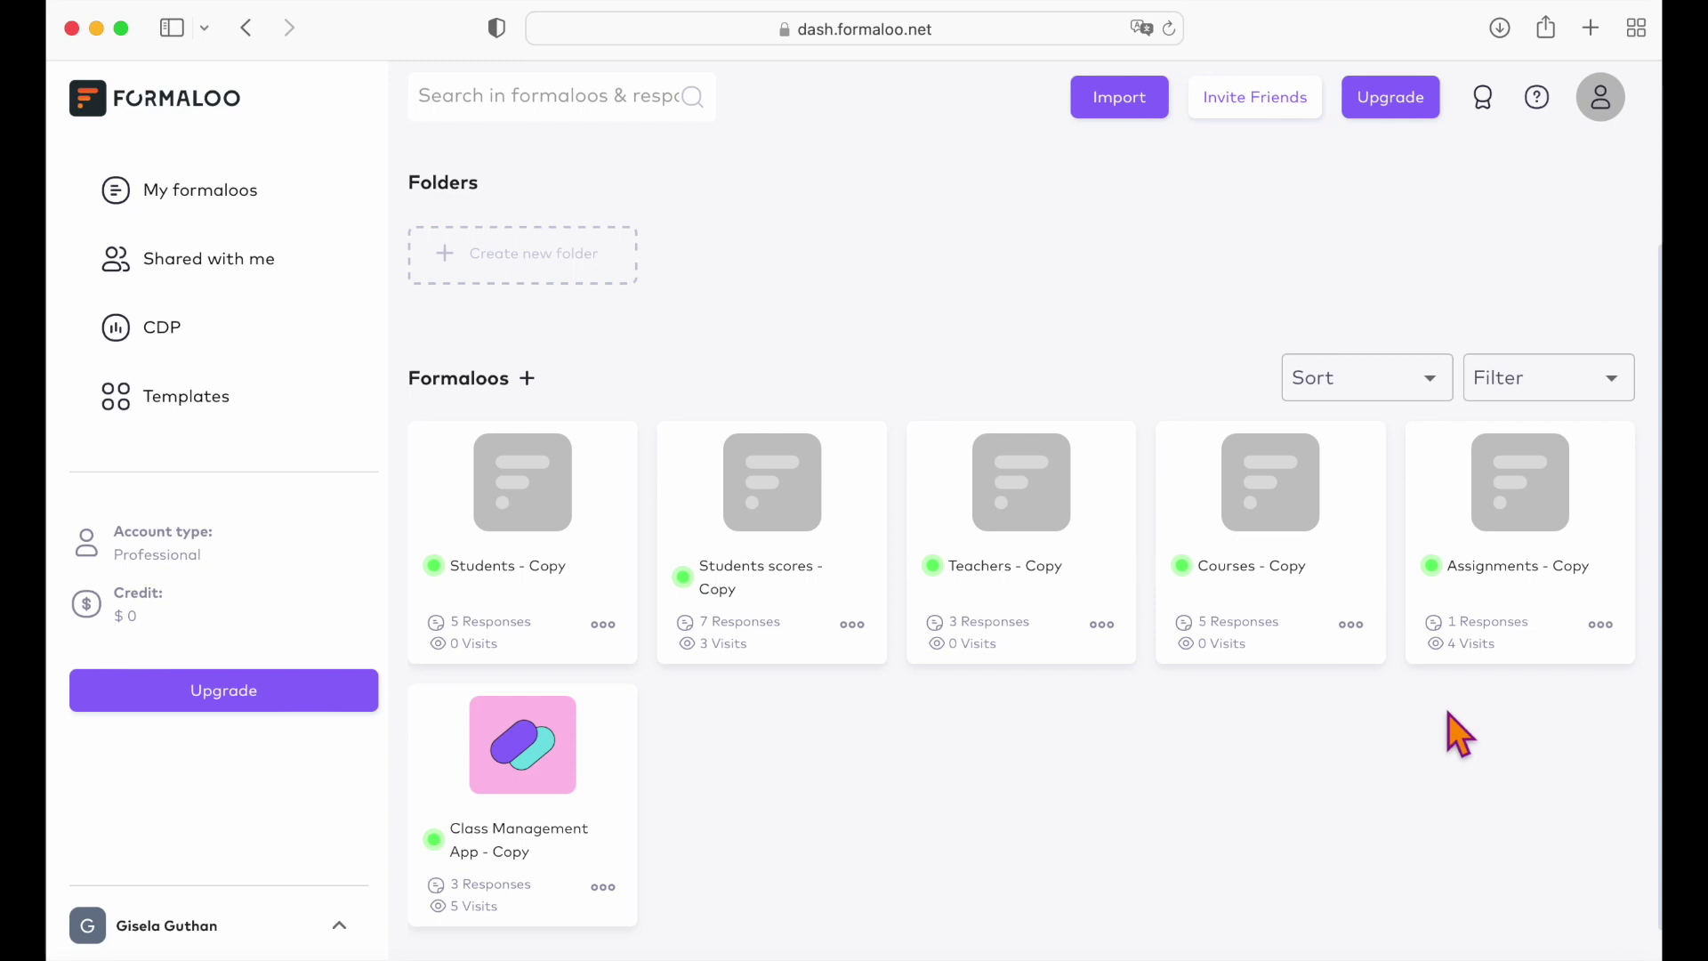
right_click(1517, 530)
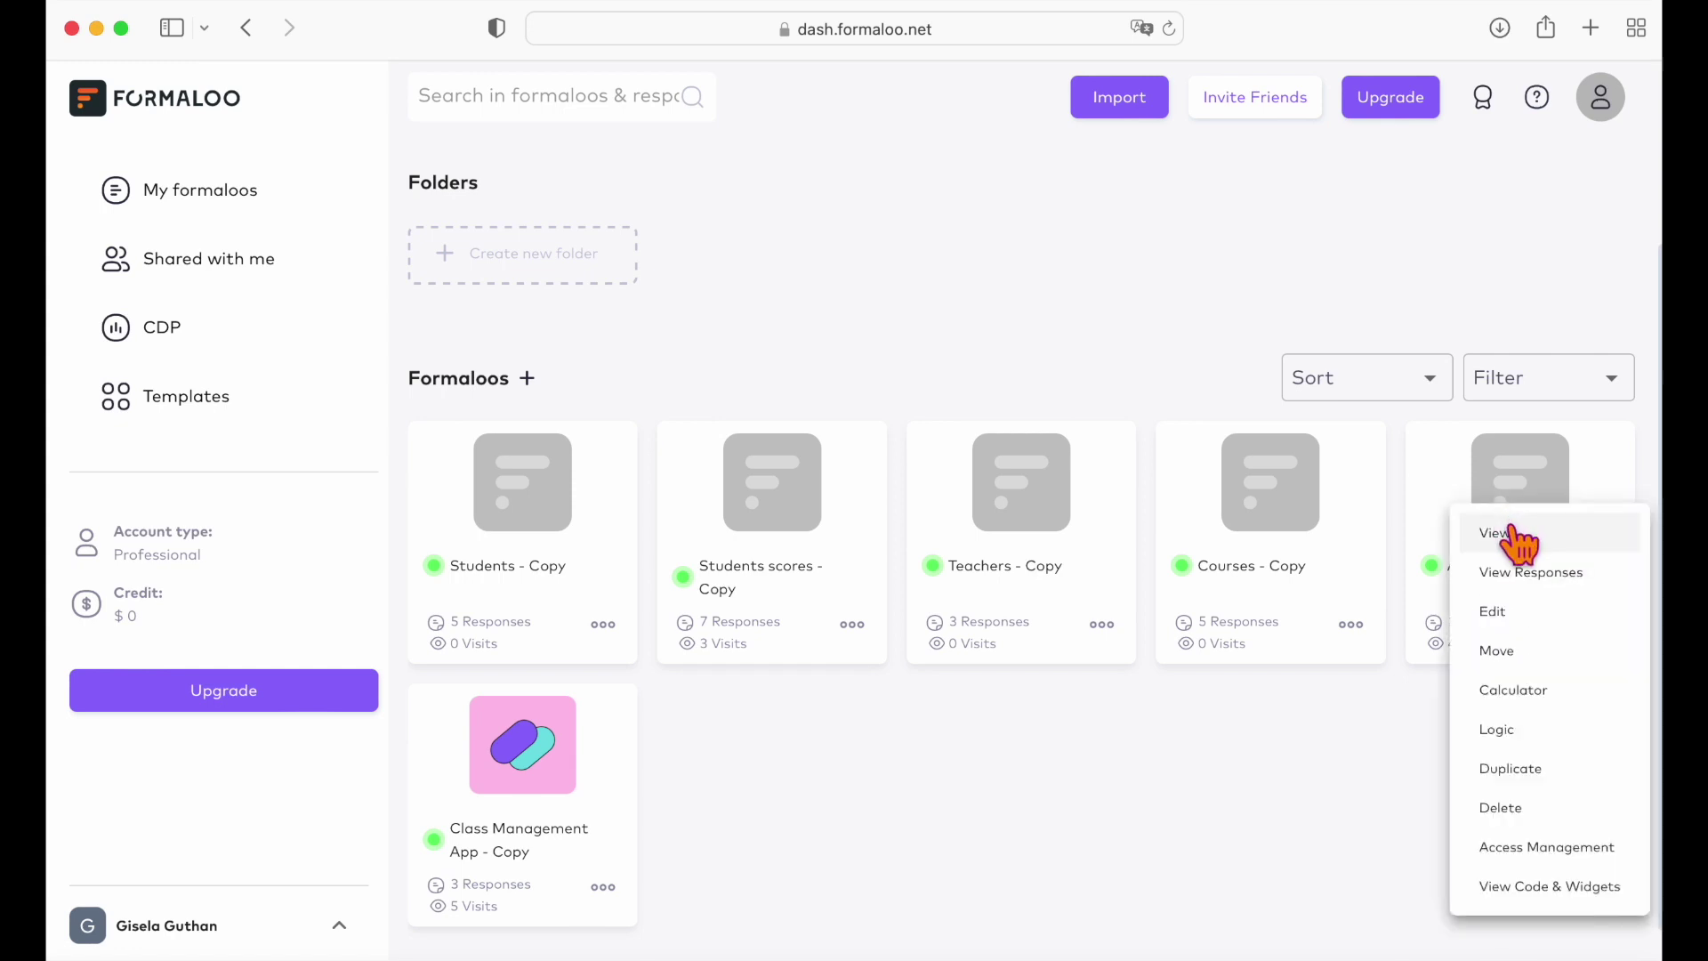
left_click(1514, 533)
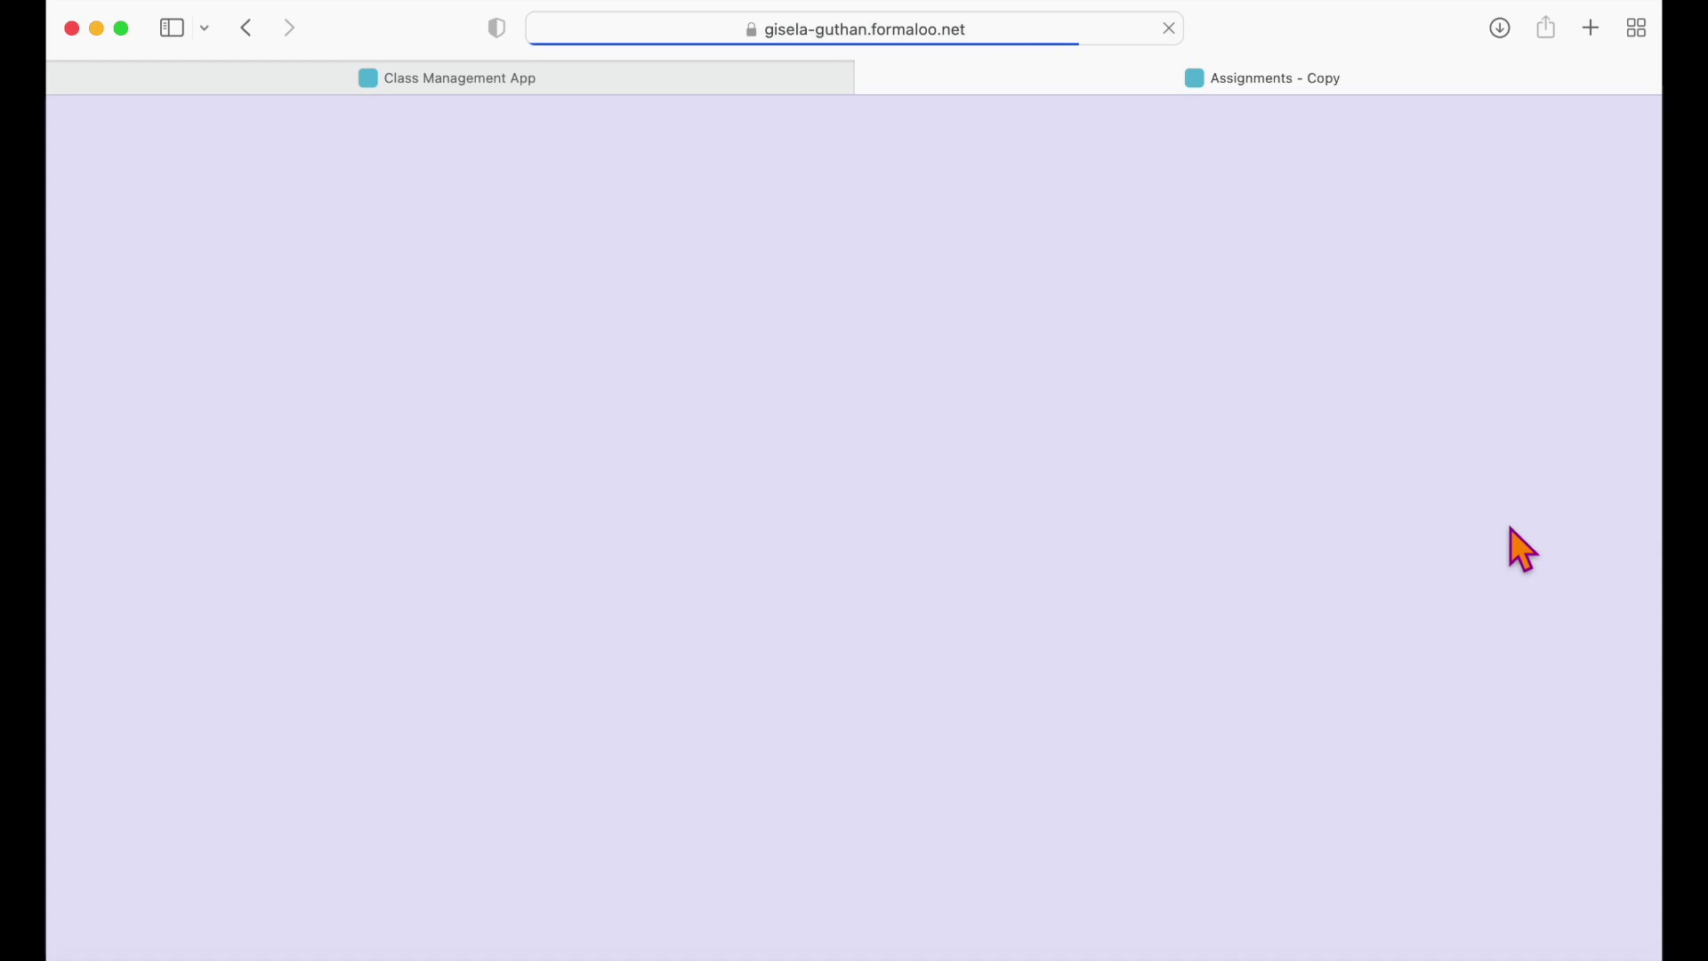
scroll(1136, 525, "down", 5)
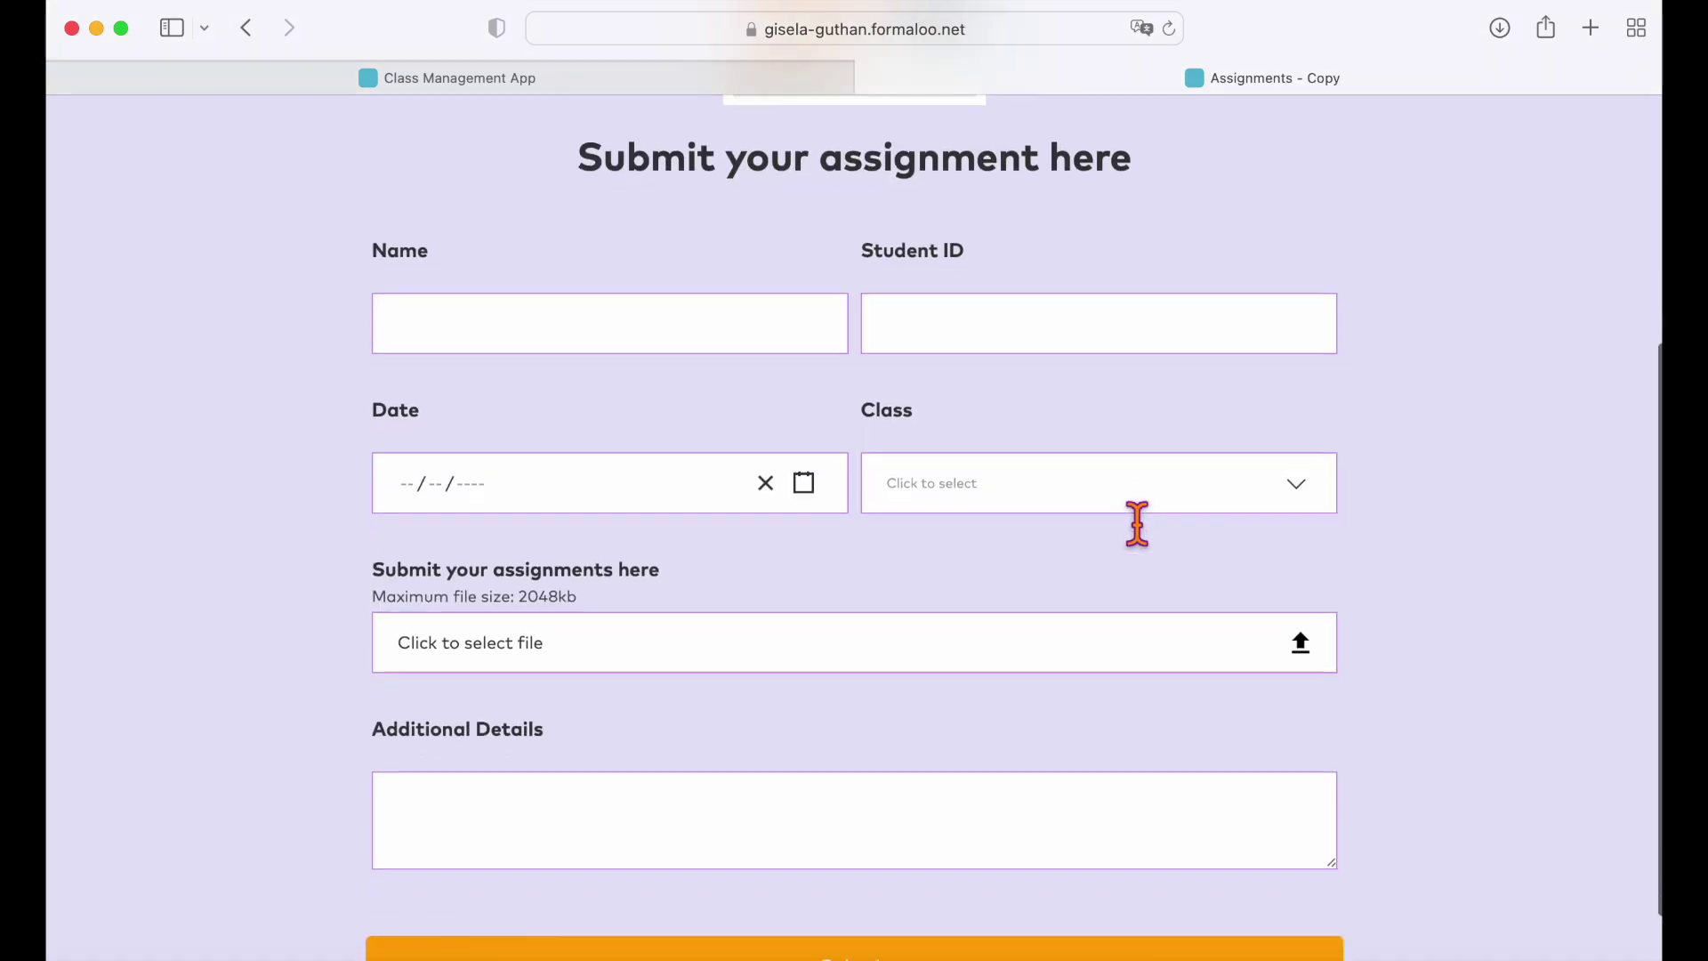
left_click(870, 78)
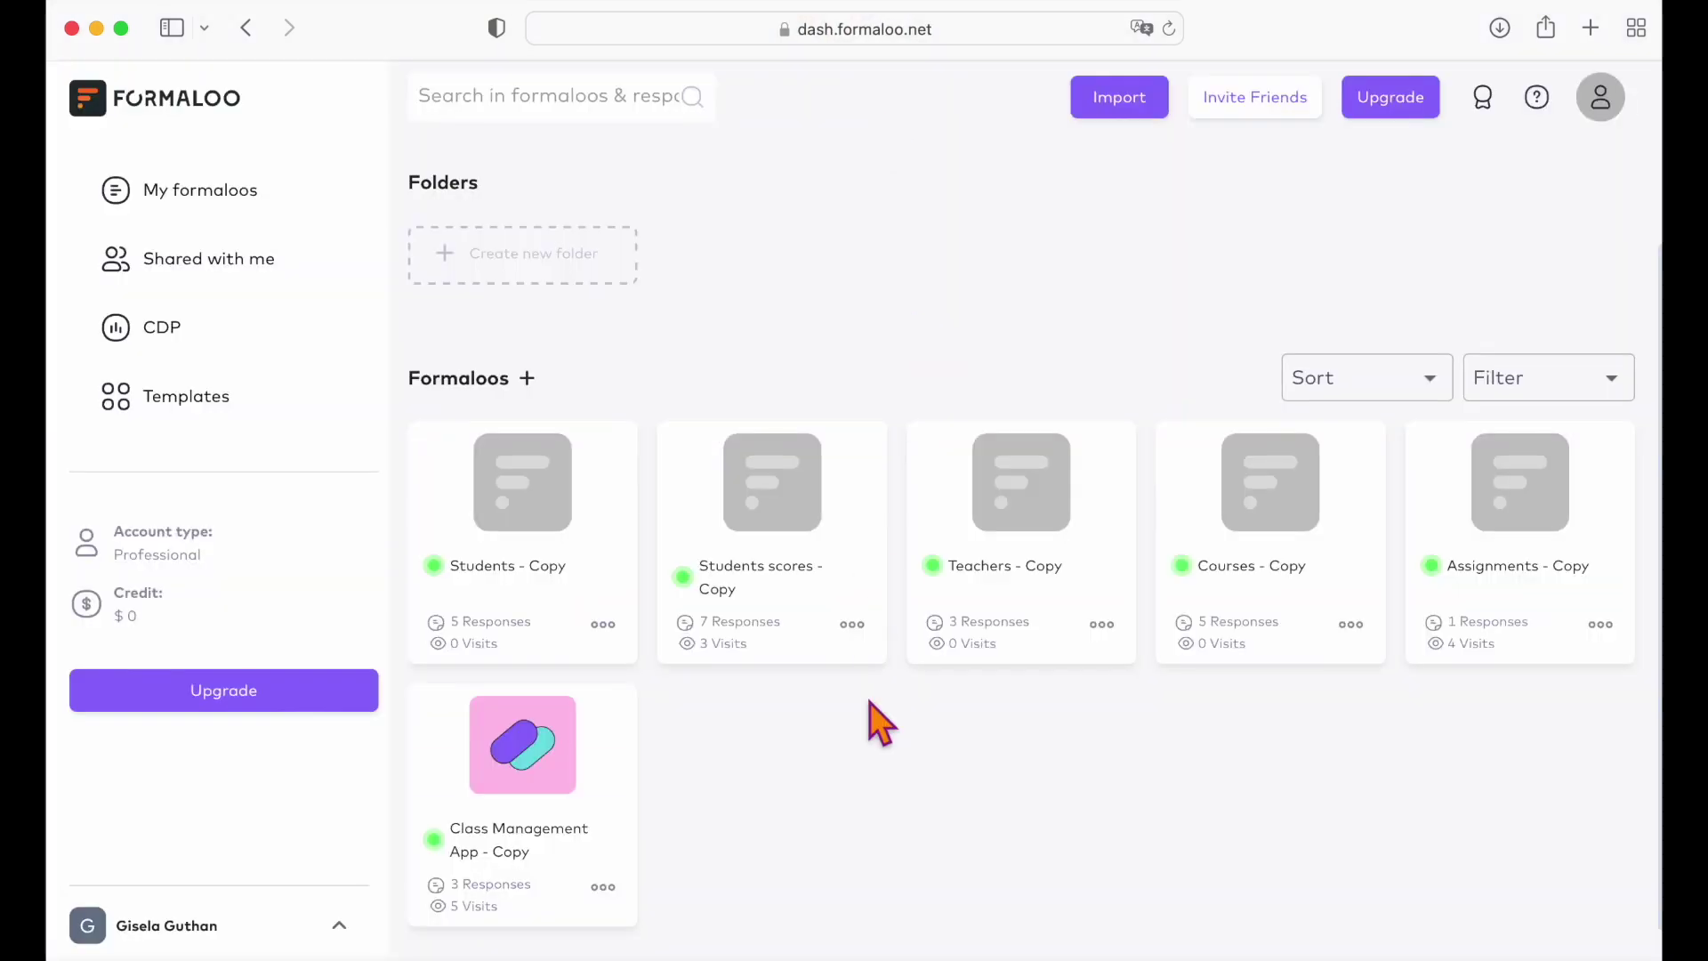
- Glance at the Courses - Copy results, then open that form in the editor
left_click(1241, 534)
scroll(450, 579, "right", 5)
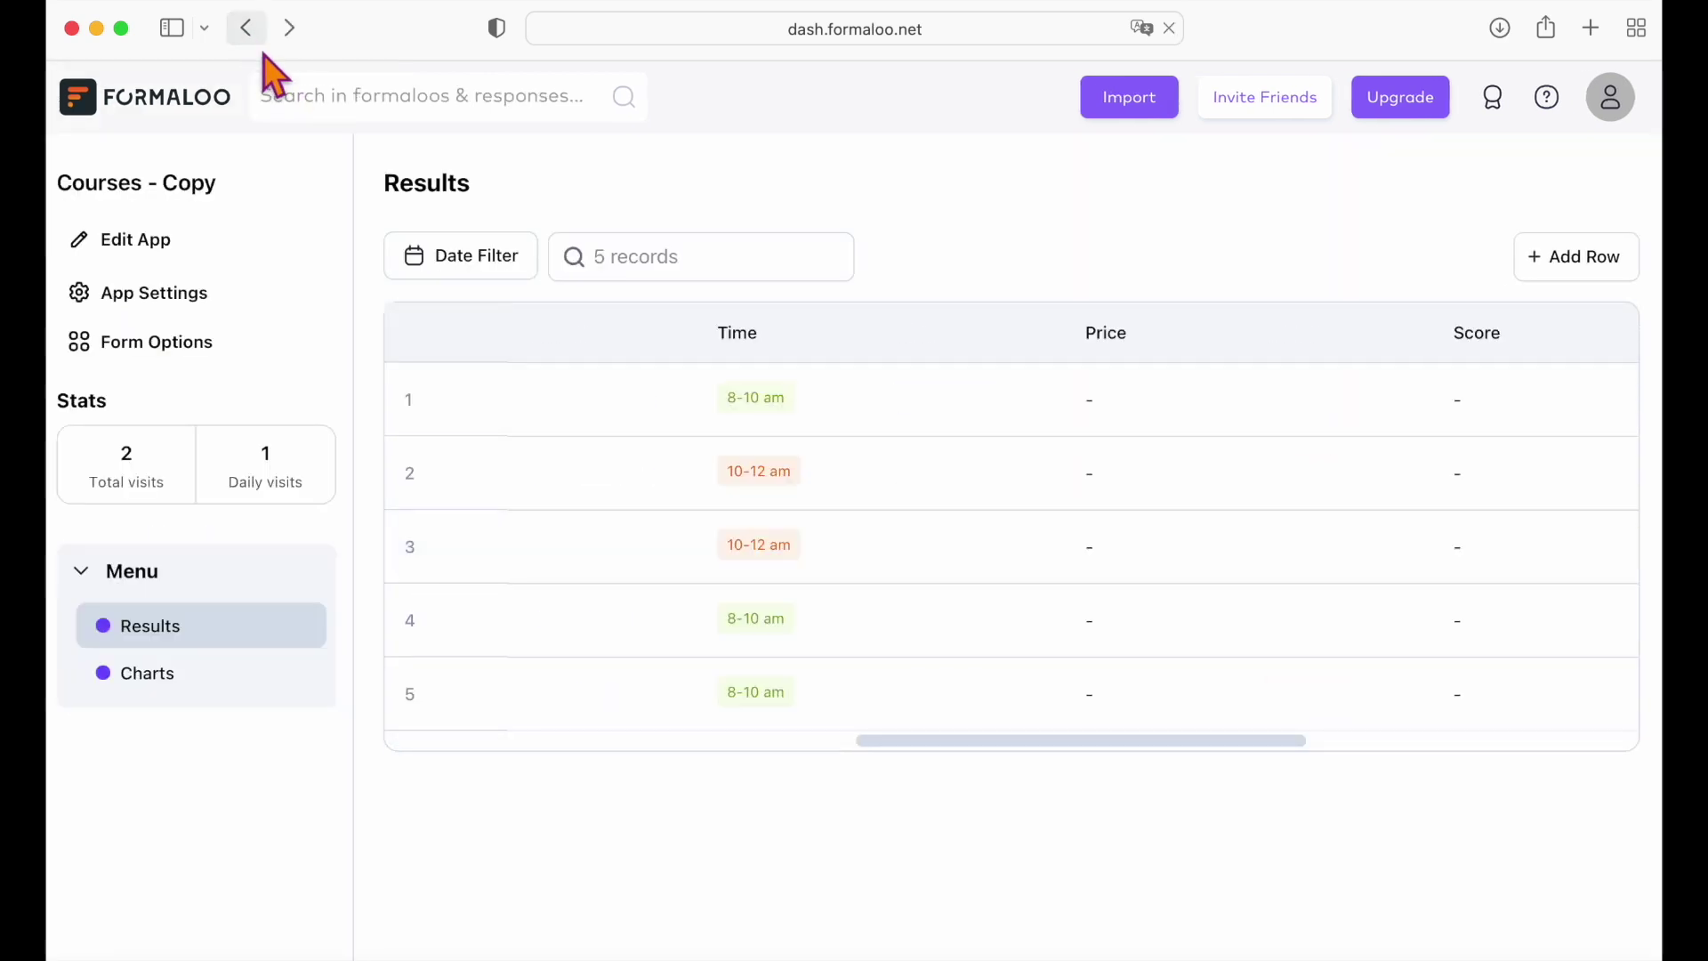
key("super+bracketleft")
right_click(1217, 622)
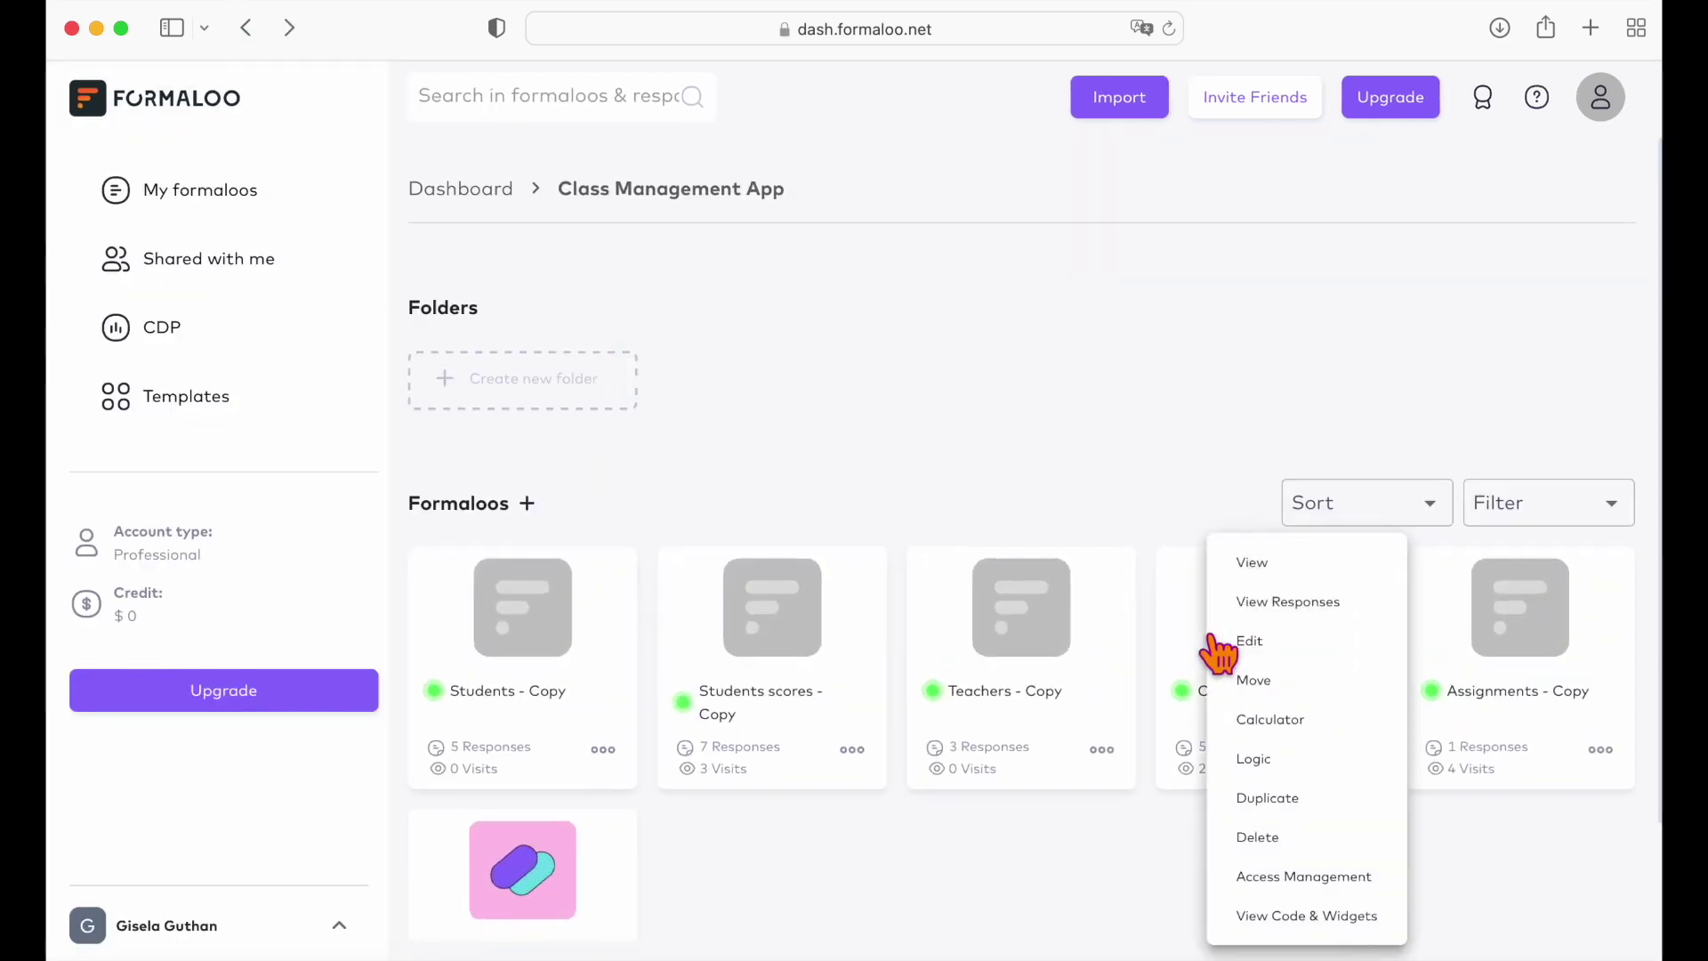
left_click(1287, 644)
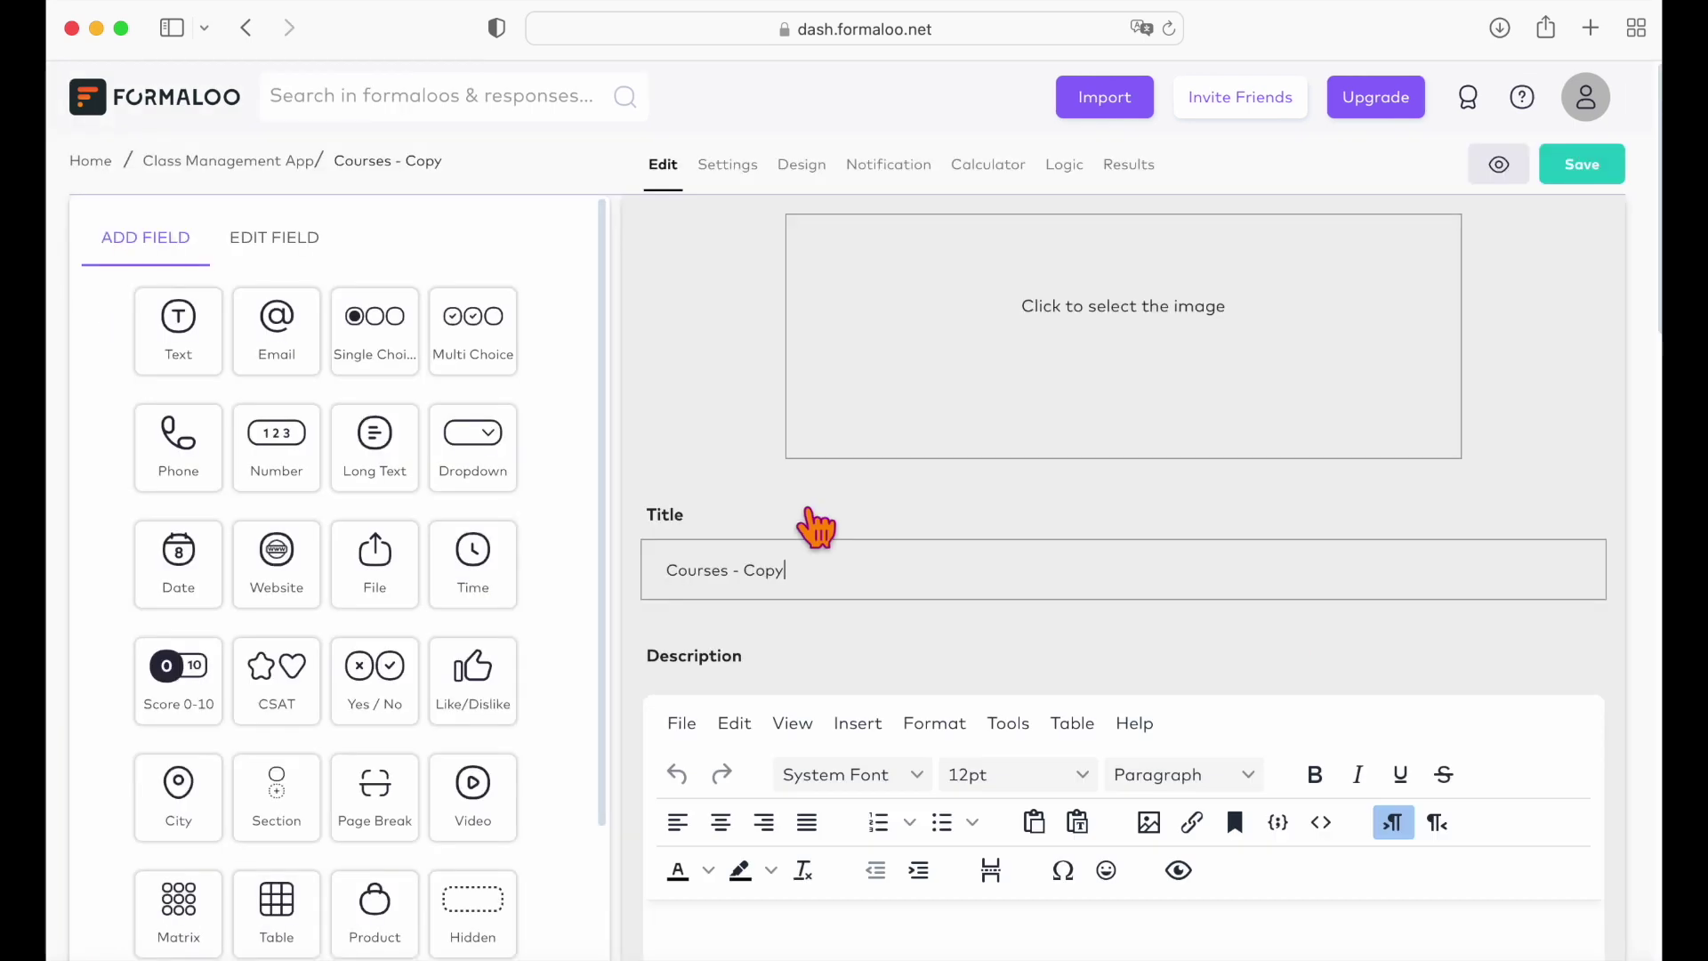
- Select the Teacher field, add a Long Text field below Time, then delete it
scroll(774, 522, "down", 6)
left_click(808, 507)
left_click(168, 209)
scroll(733, 667, "down", 10)
scroll(487, 350, "up", 3)
left_click(374, 383)
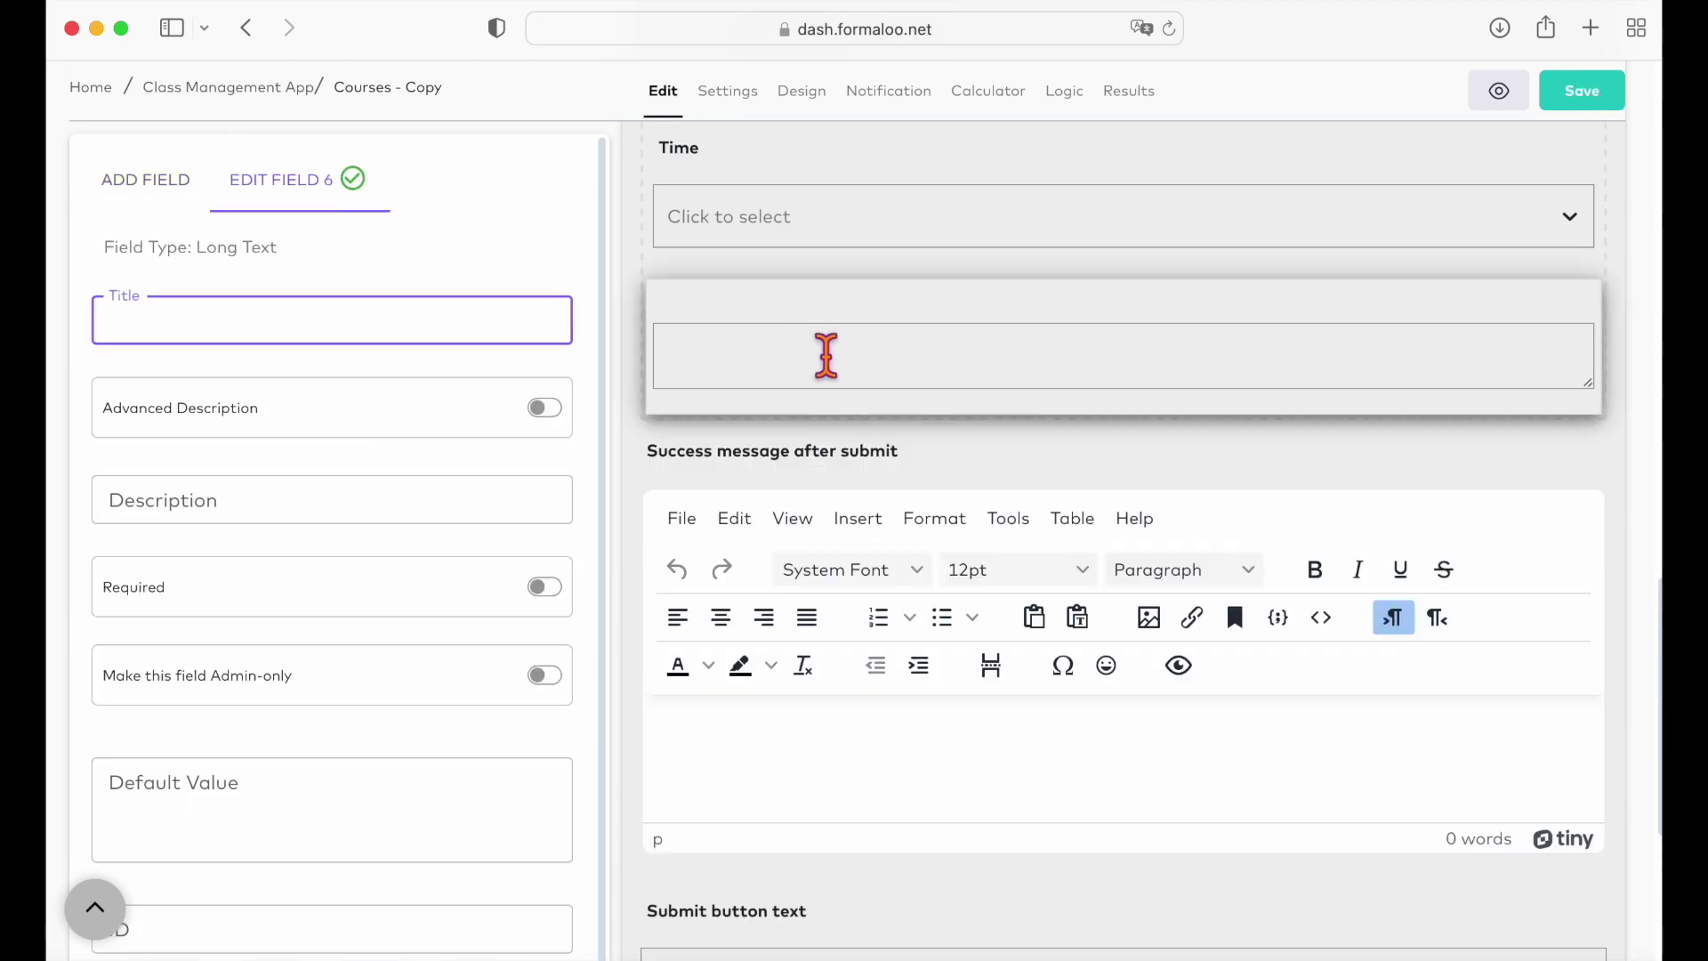
left_click(1515, 311)
left_click(1113, 344)
scroll(872, 381, "up", 2)
scroll(891, 374, "up", 4)
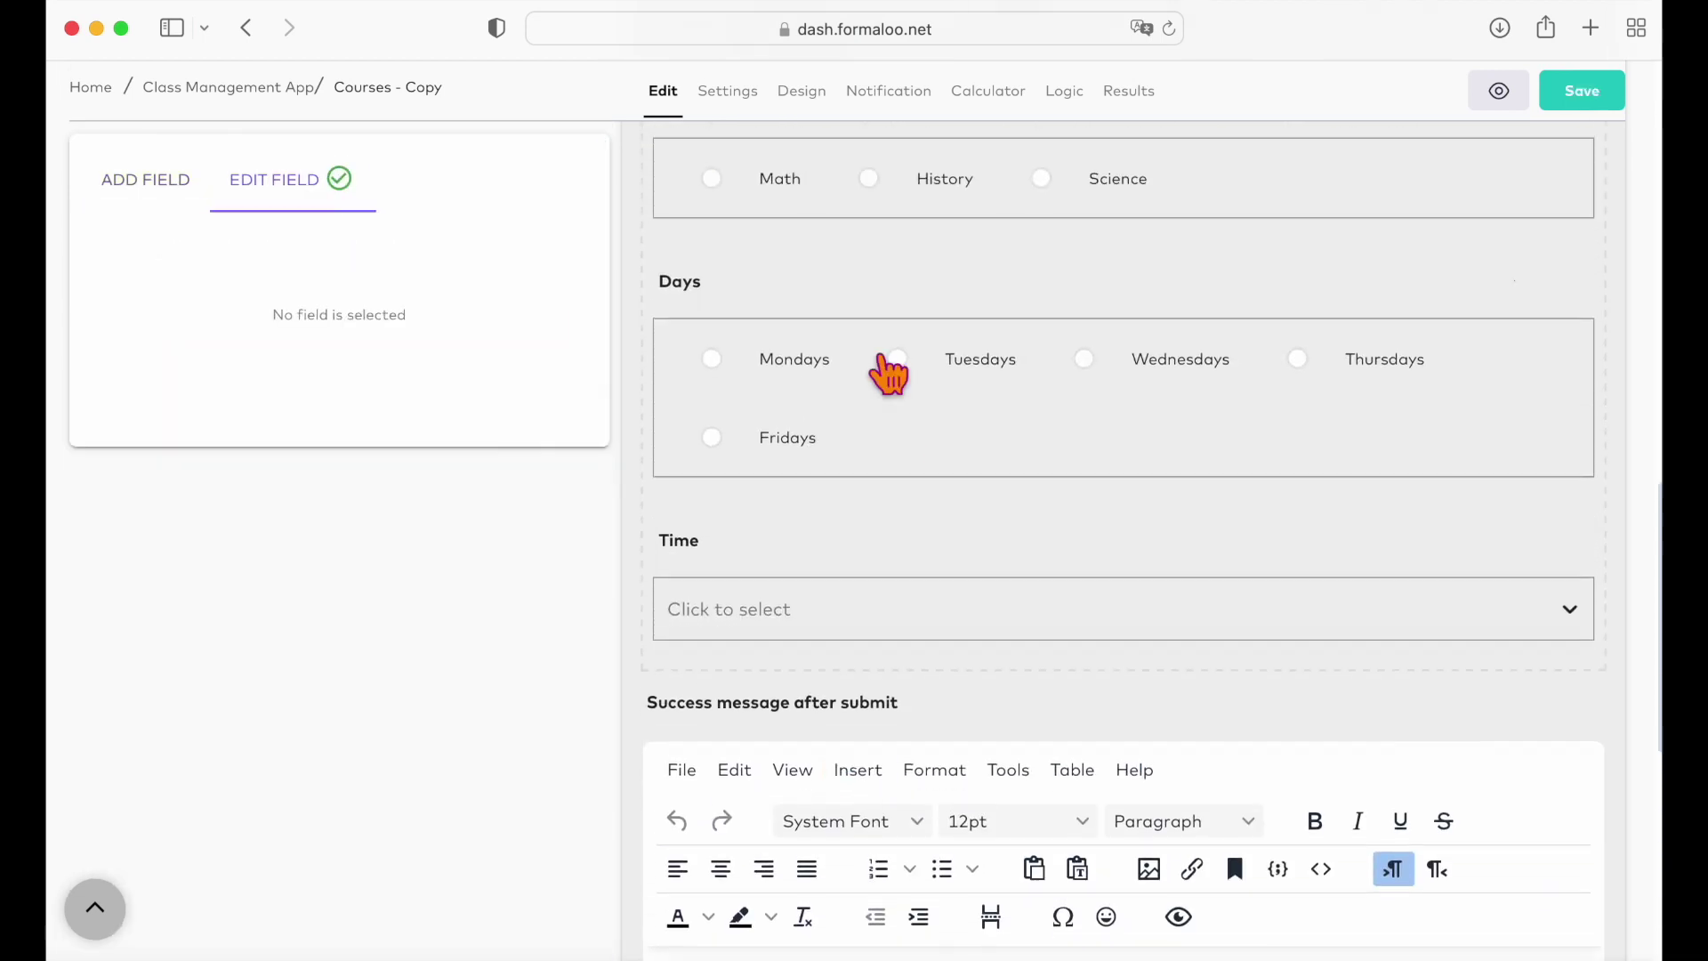
- Show the Courses - Copy Design settings and scroll through its purple theme colours
left_click(808, 96)
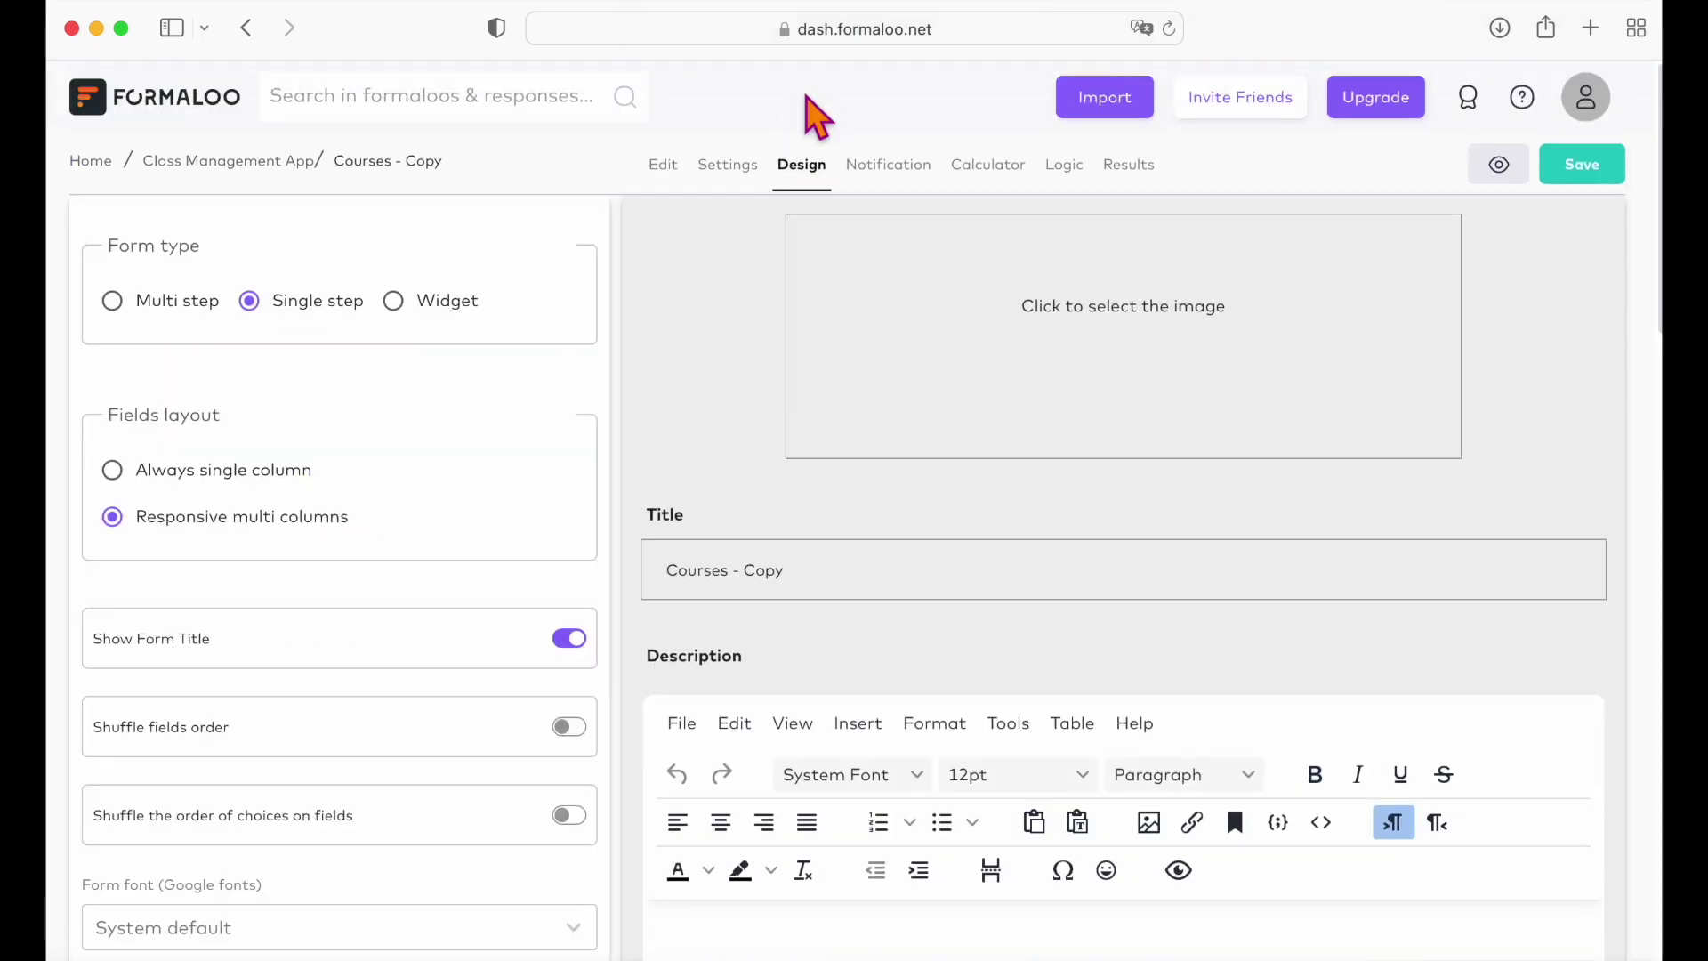
scroll(236, 748, "down", 8)
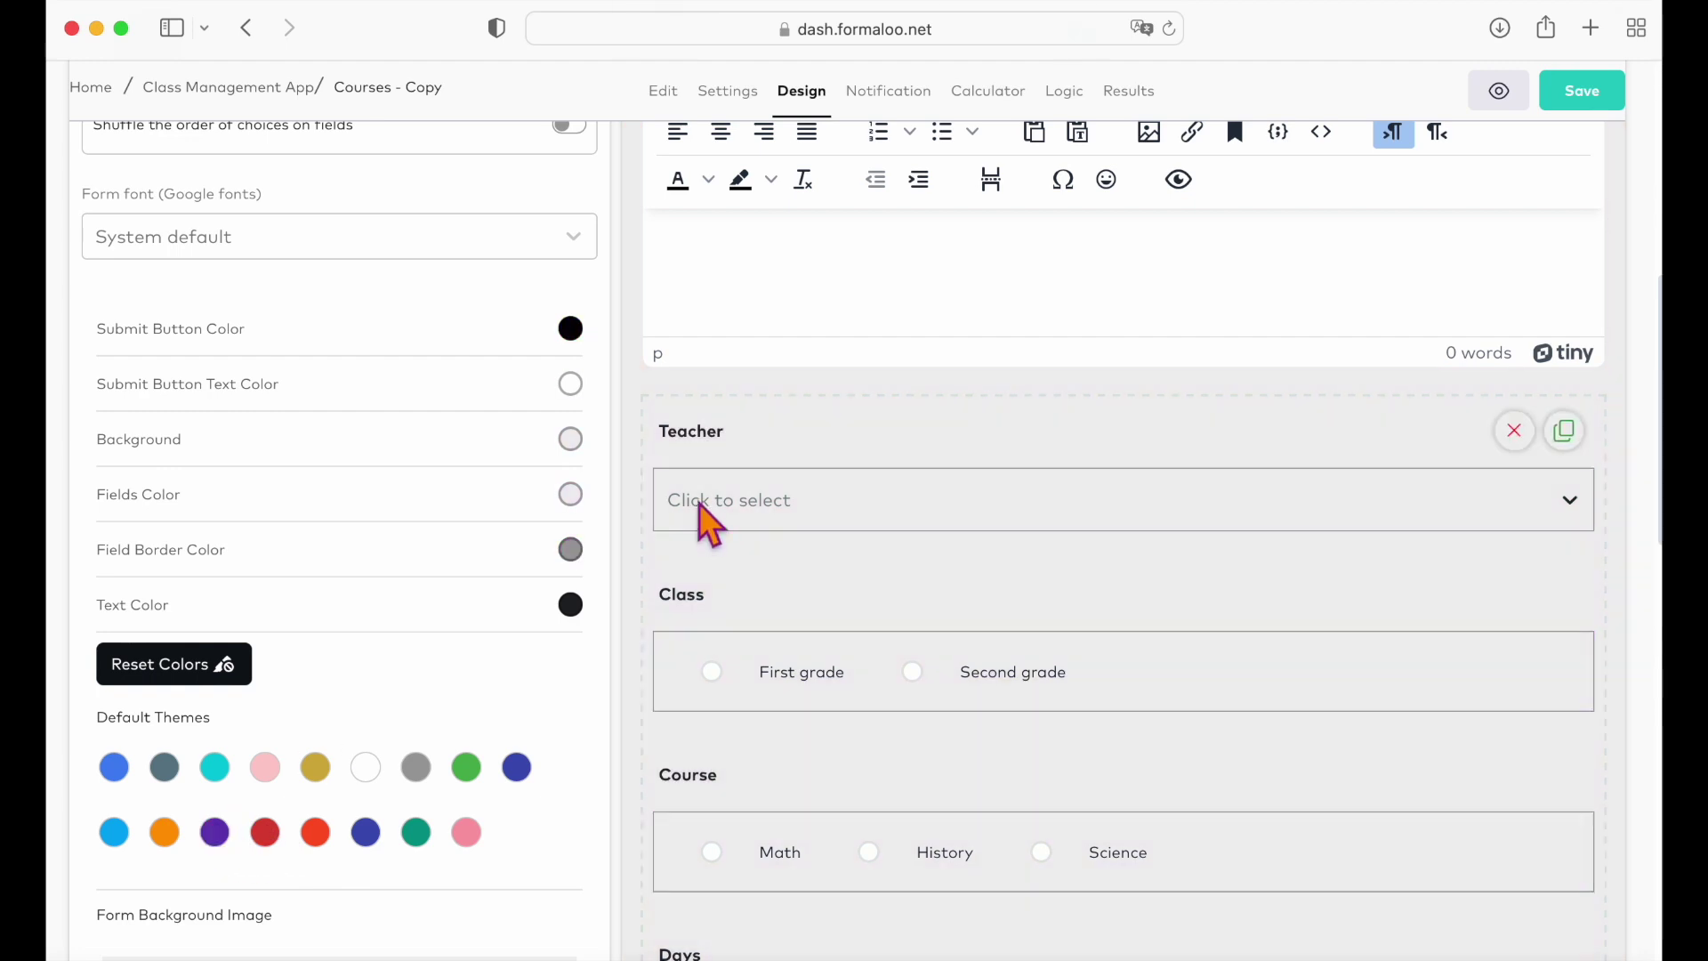
- Enable a notification email for each response, focus the recipient field, and return to editing
left_click(887, 90)
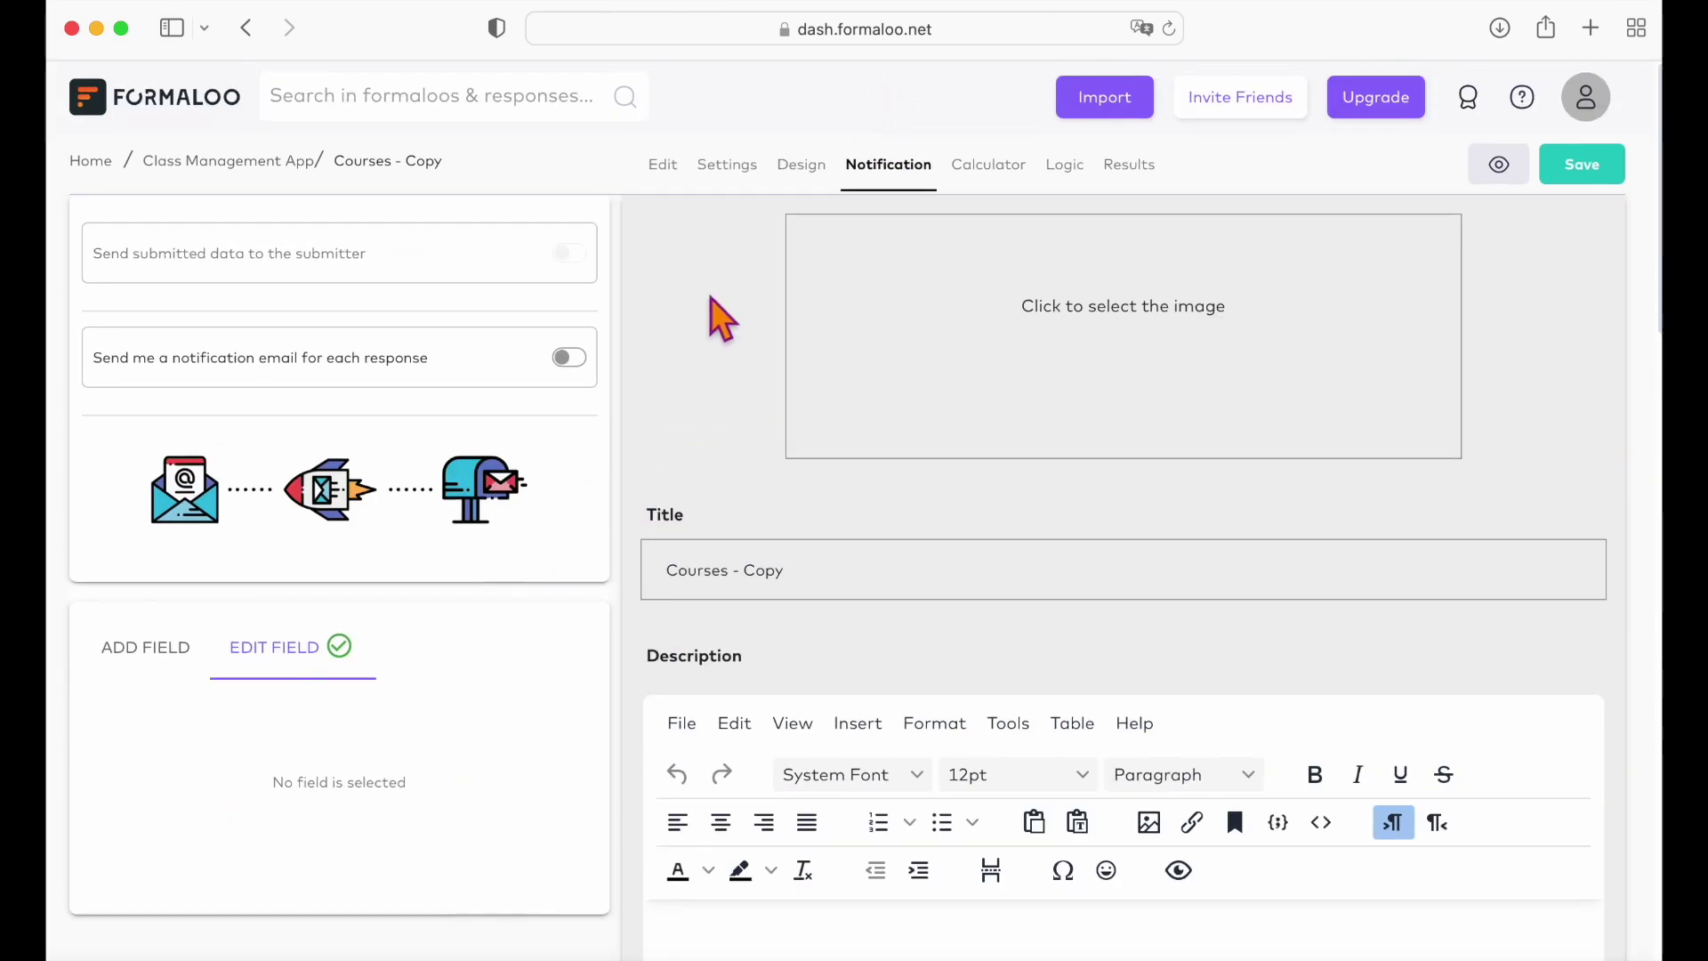
left_click(577, 360)
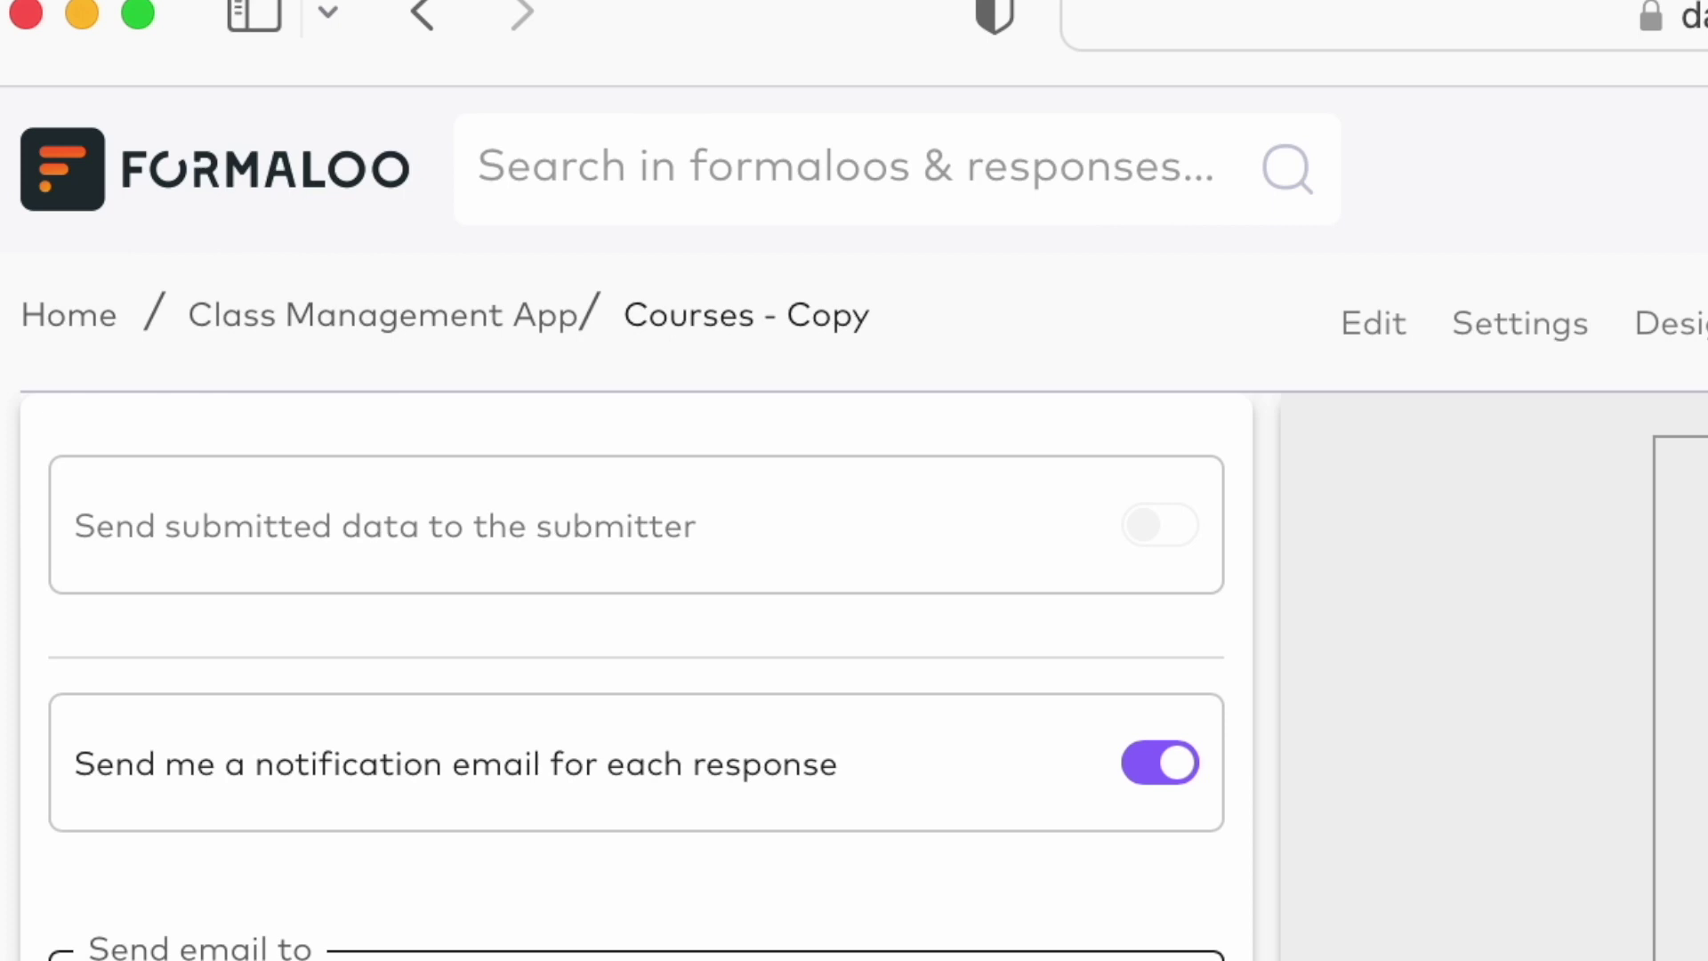
left_click(623, 957)
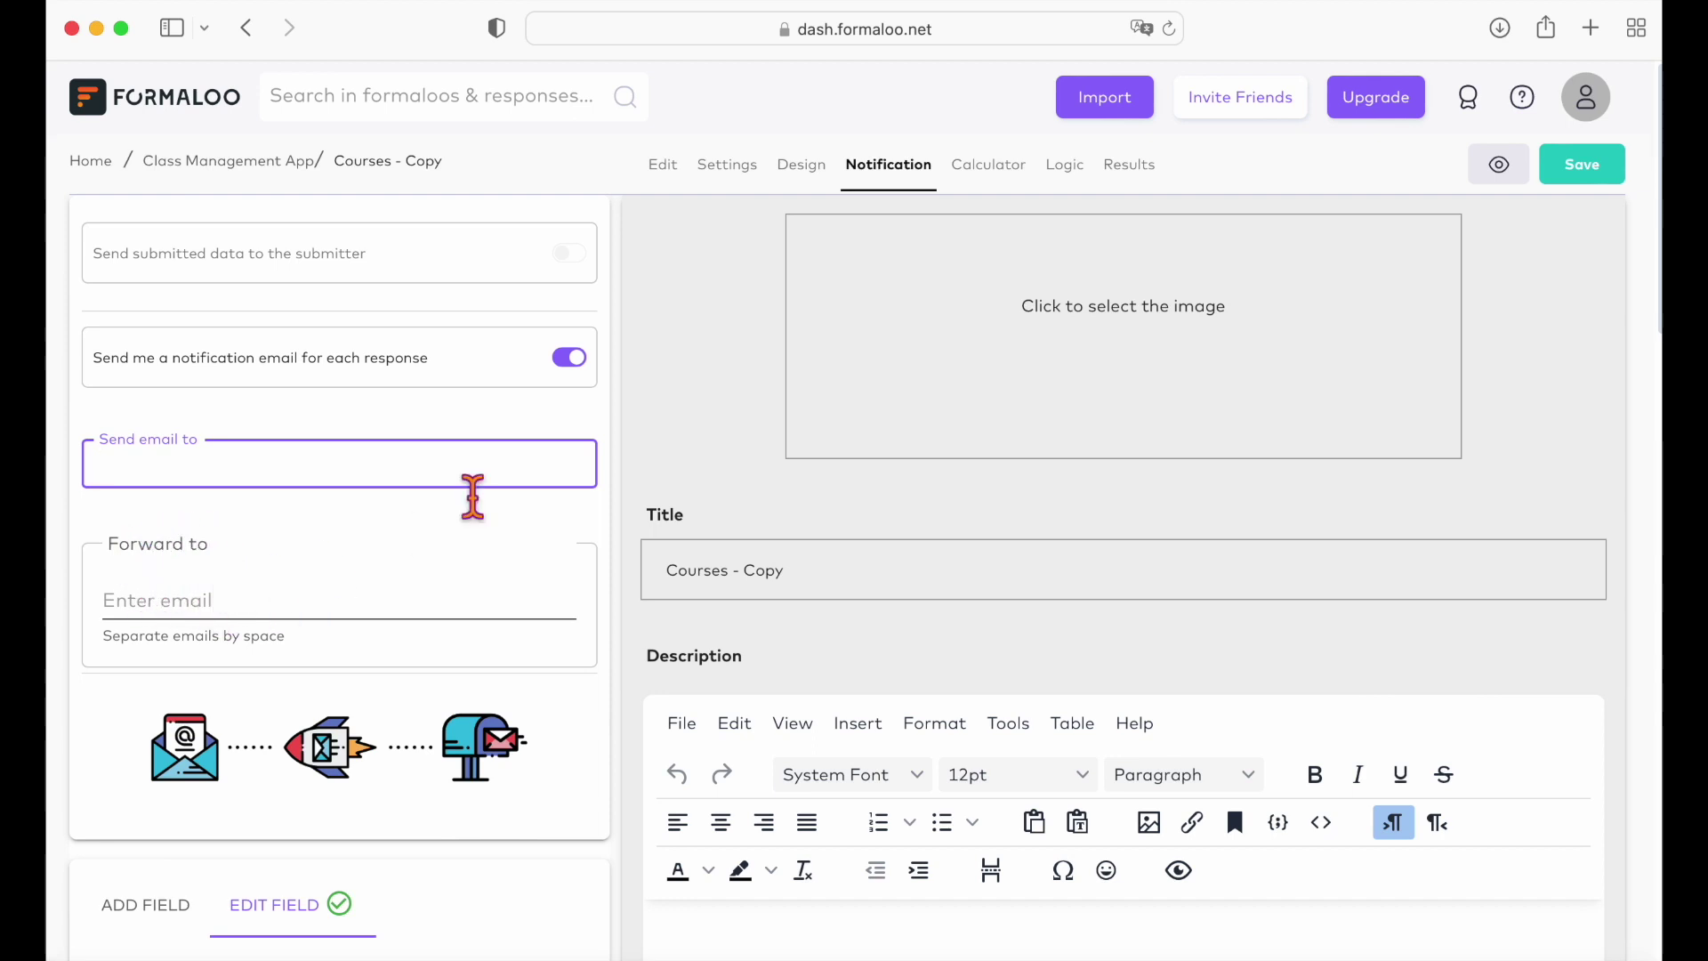
left_click(665, 167)
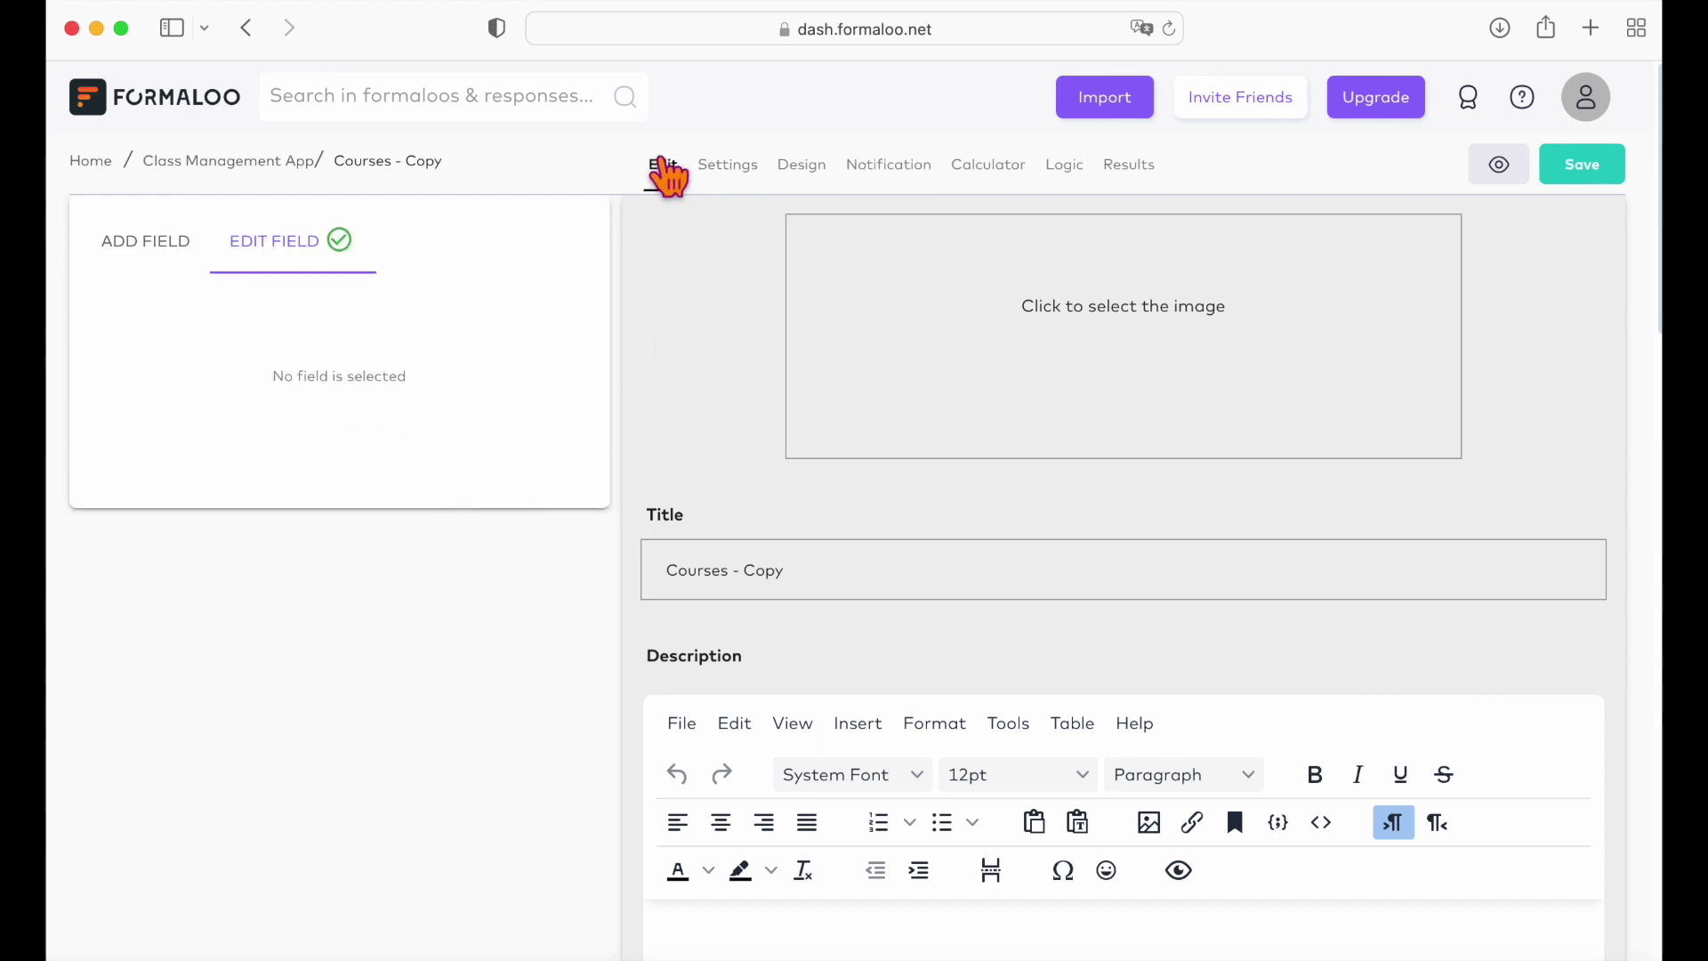
- Leave the form editor and open the Class Management App - Copy page from its folder
left_click(222, 105)
left_click(1076, 520)
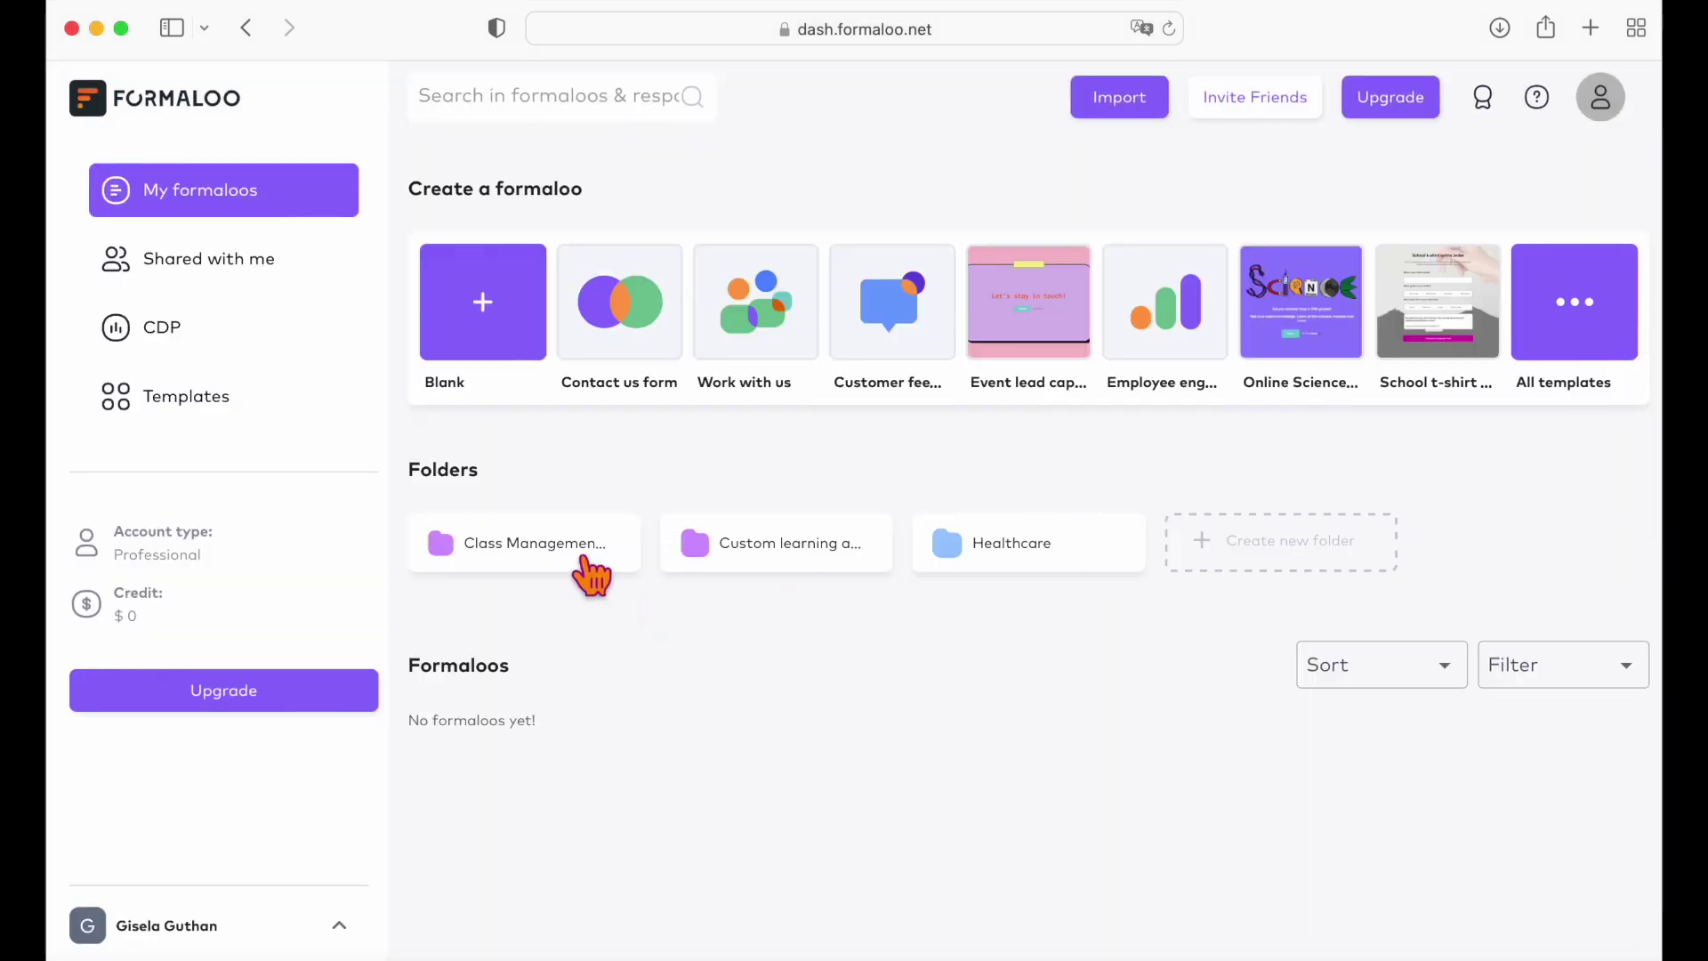
left_click(587, 561)
left_click(524, 731)
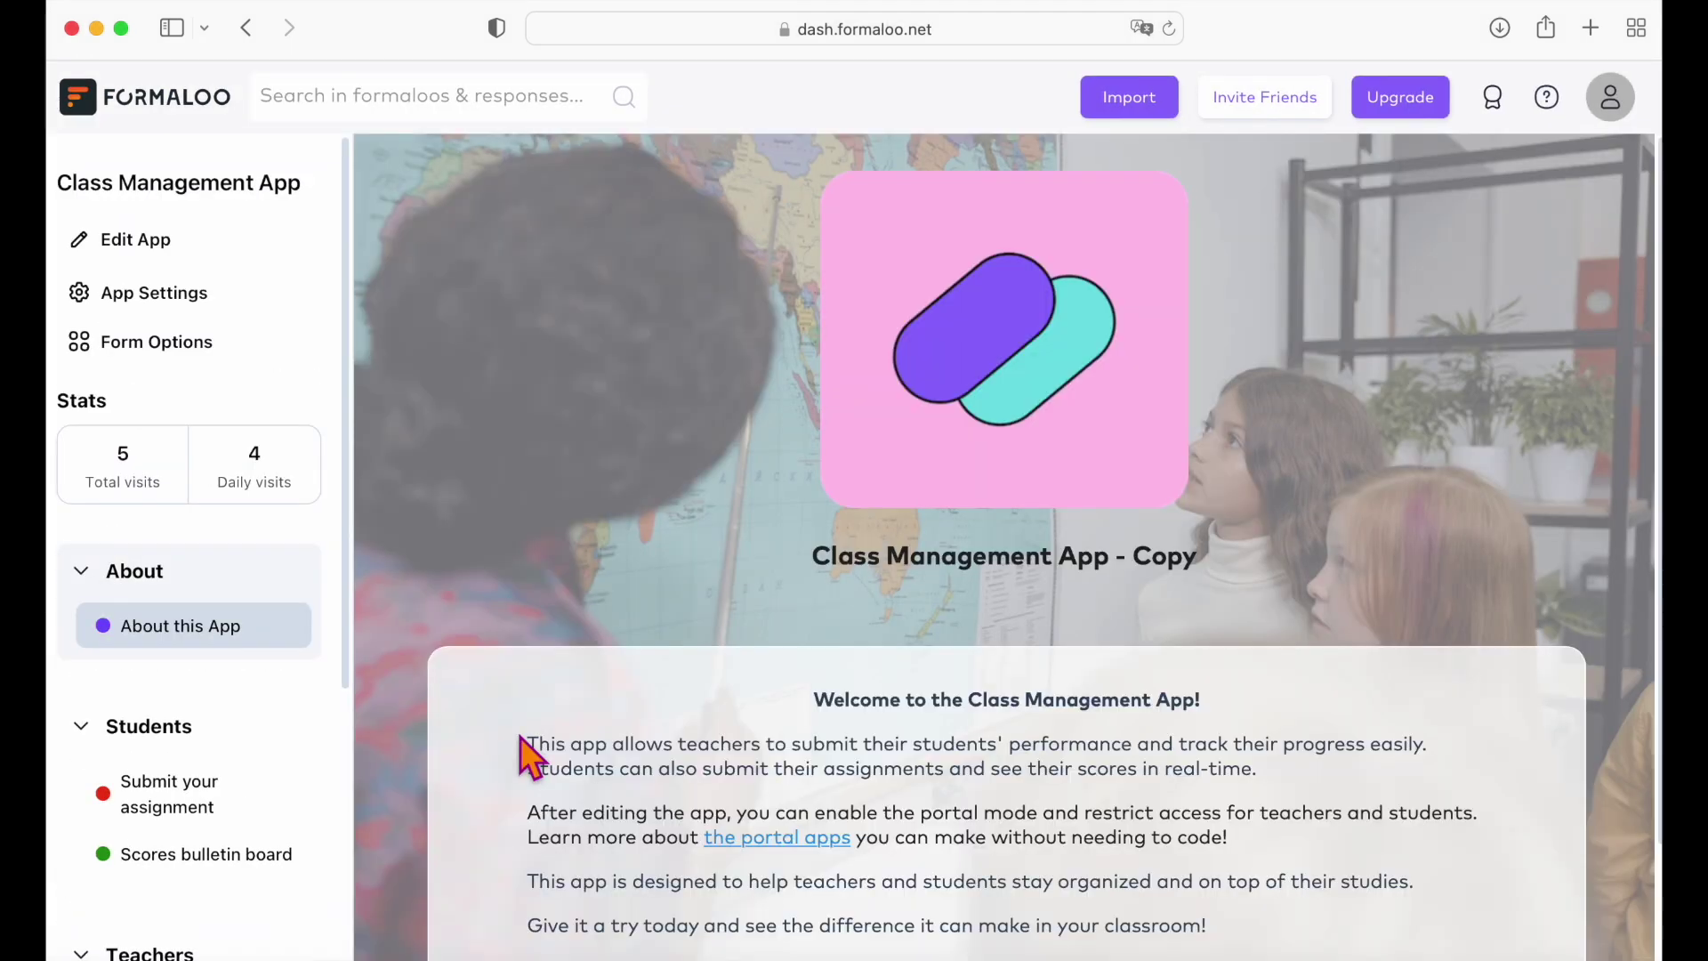
- Put the app in edit mode and start, then cancel, a new menu item
left_click(135, 239)
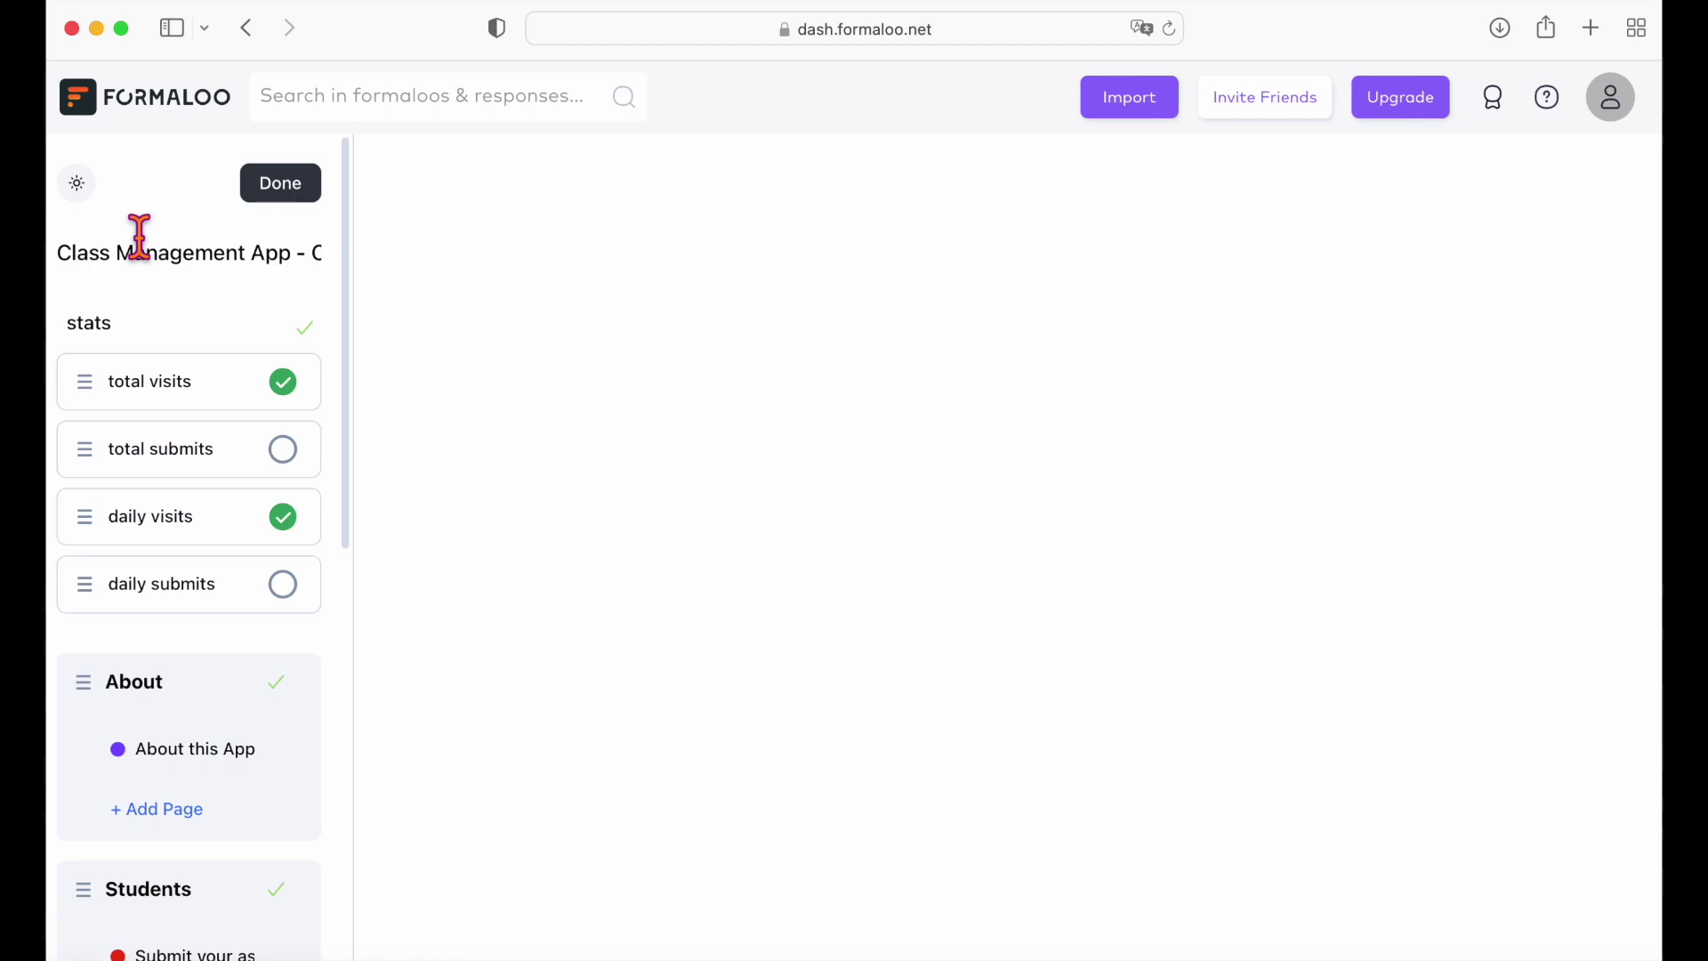
scroll(191, 614, "down", 10)
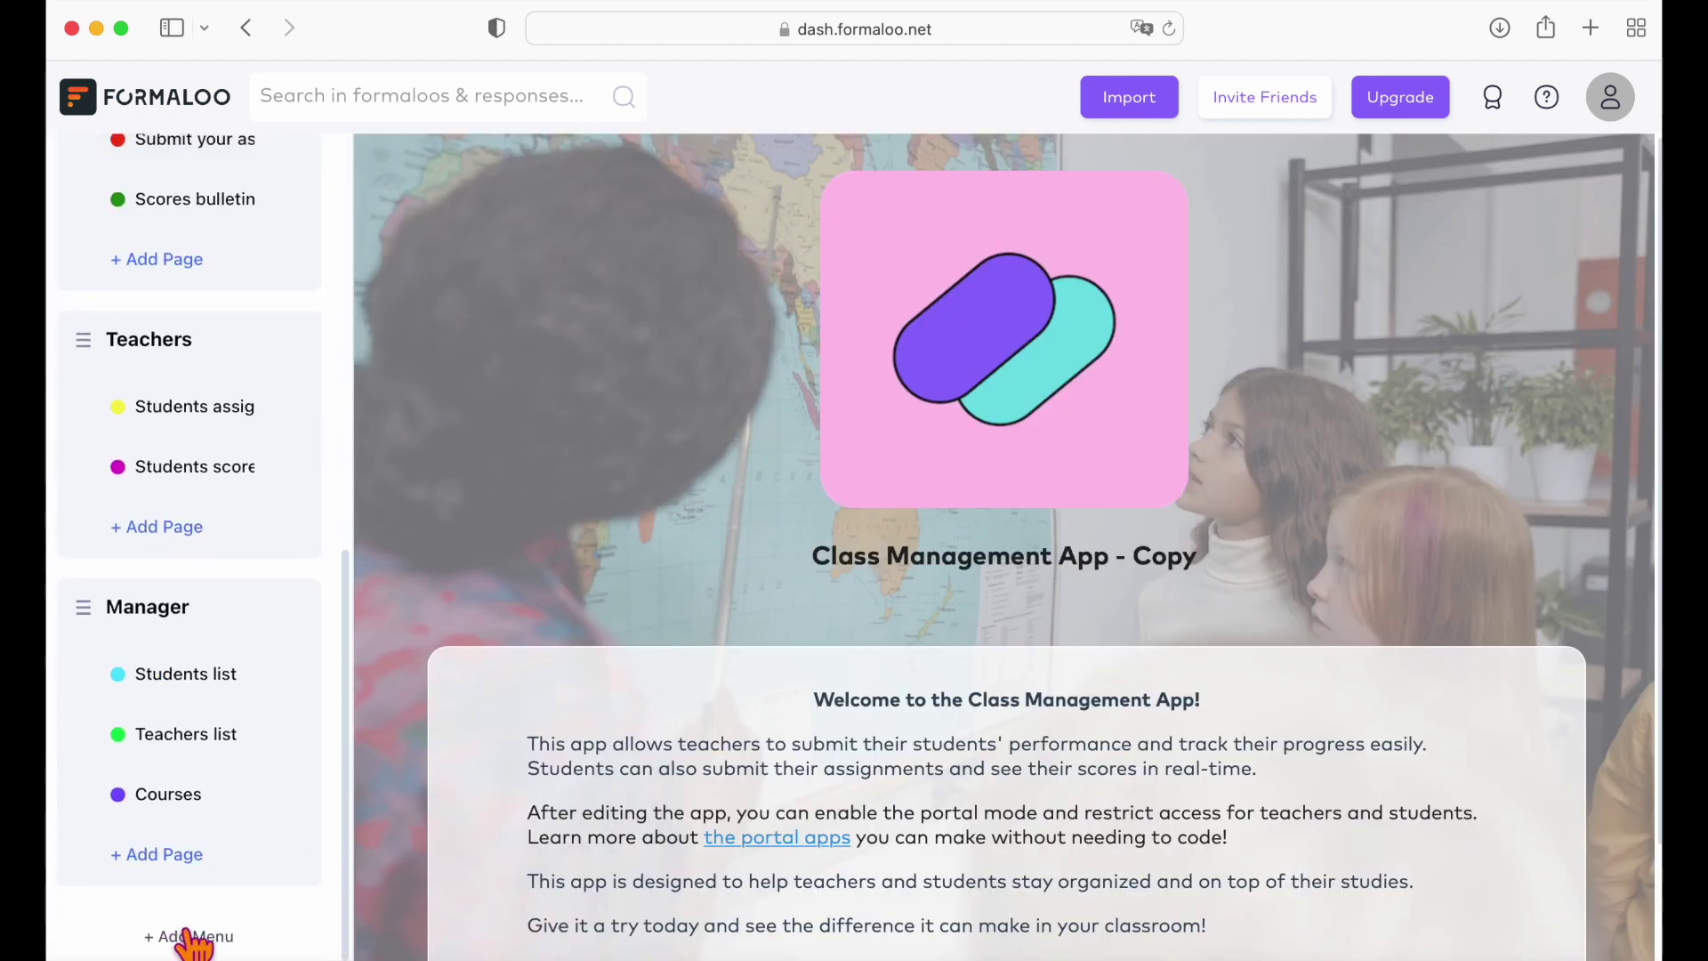
left_click(187, 534)
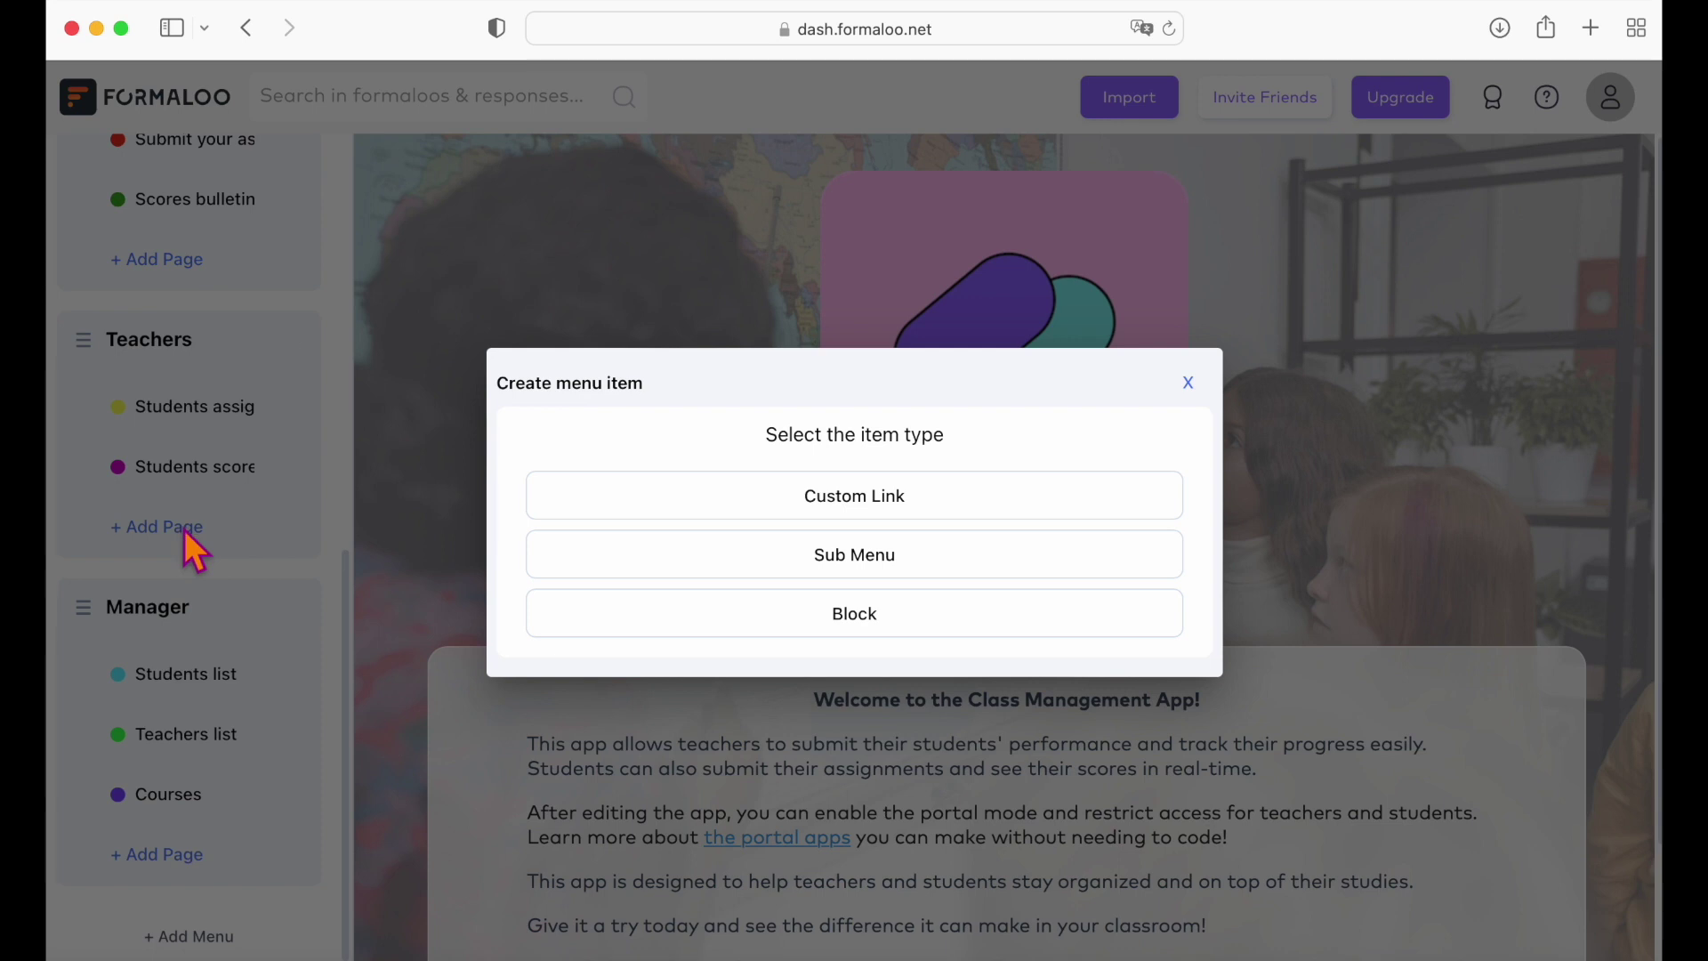
left_click(1190, 385)
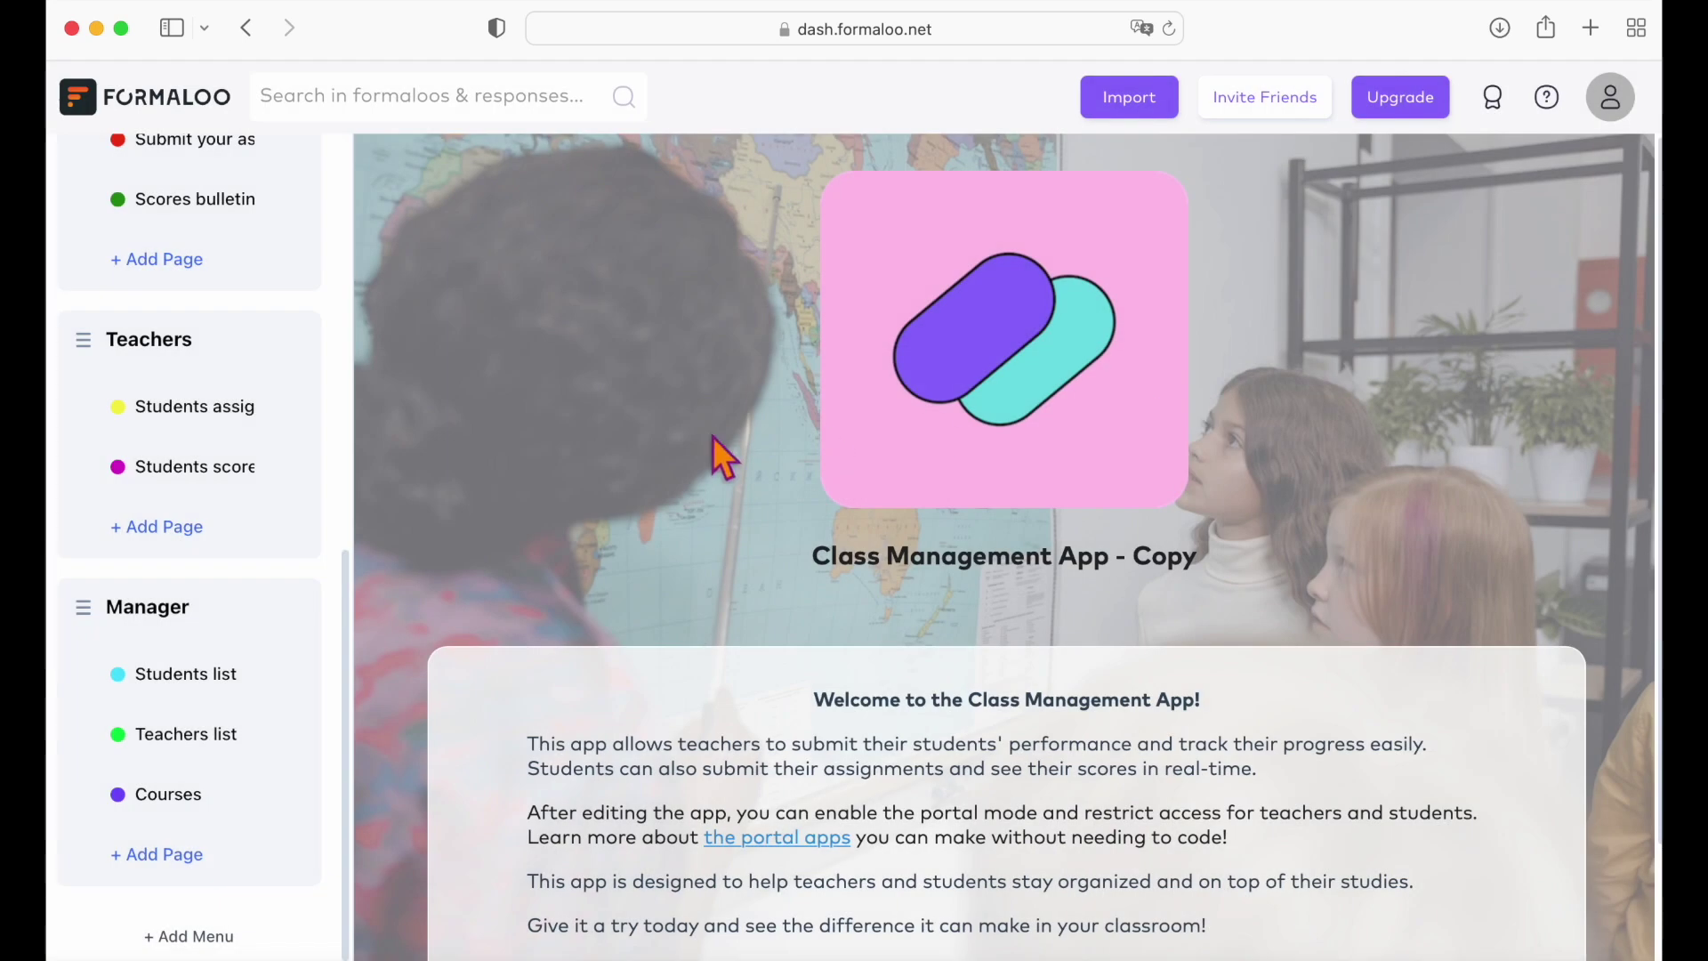
scroll(252, 408, "up", 10)
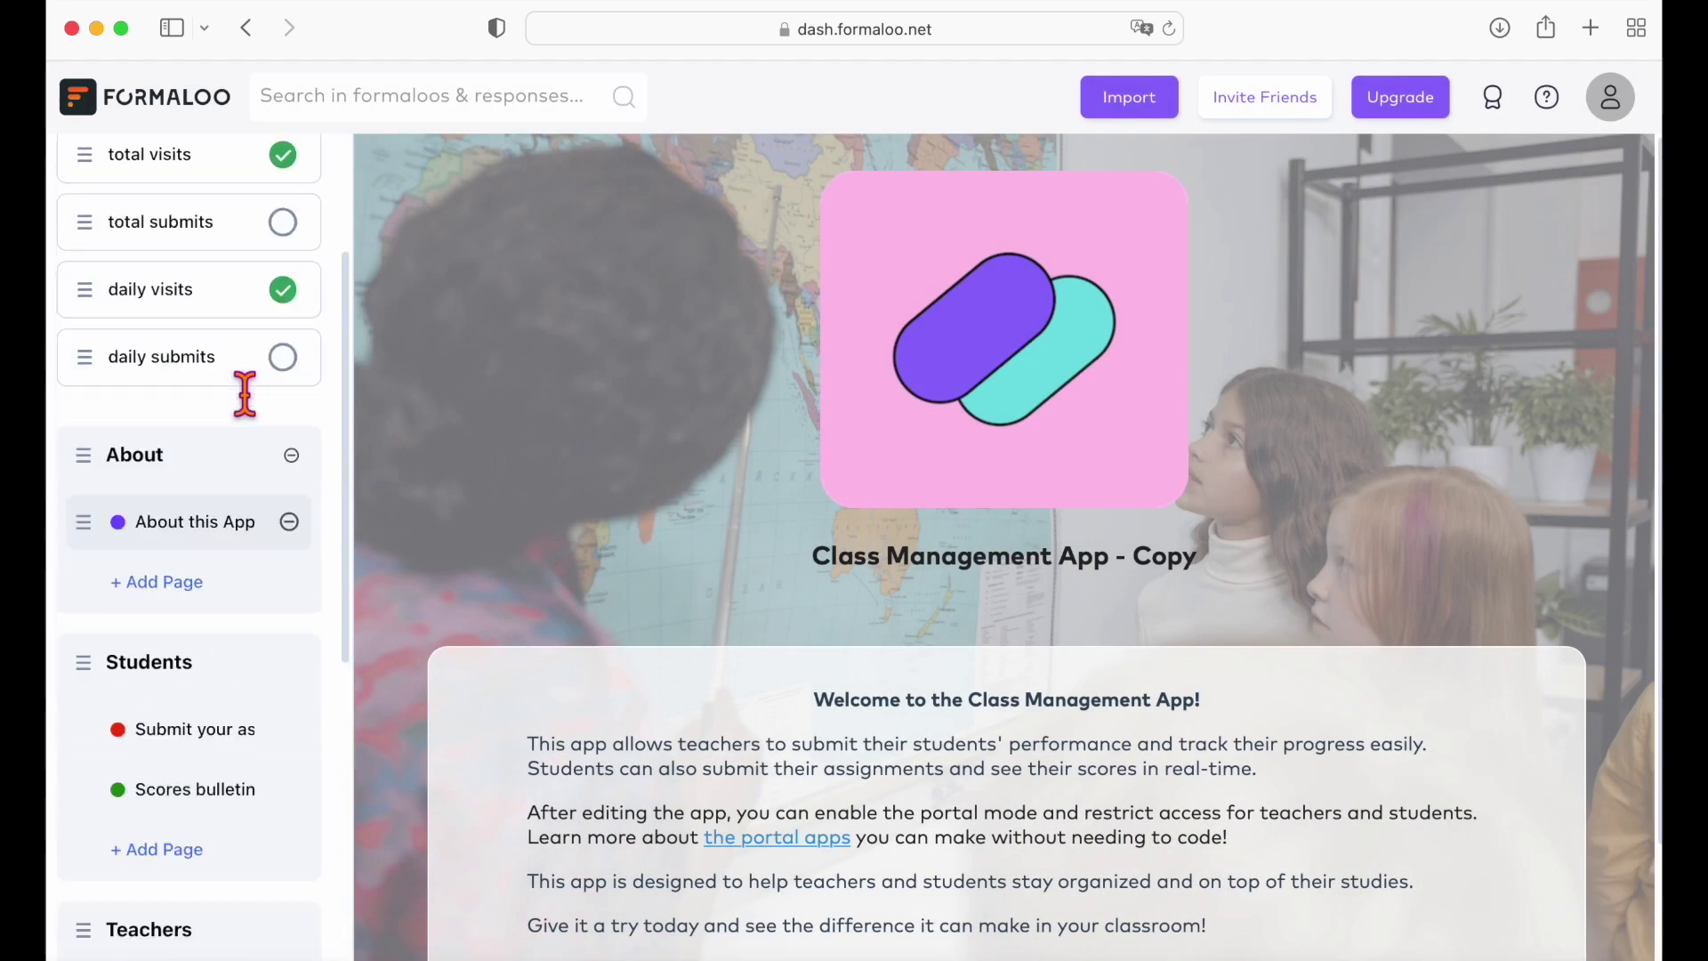
- Turn on Portal Mode with login and sign-up and make the app publicly viewable, then save
left_click(271, 191)
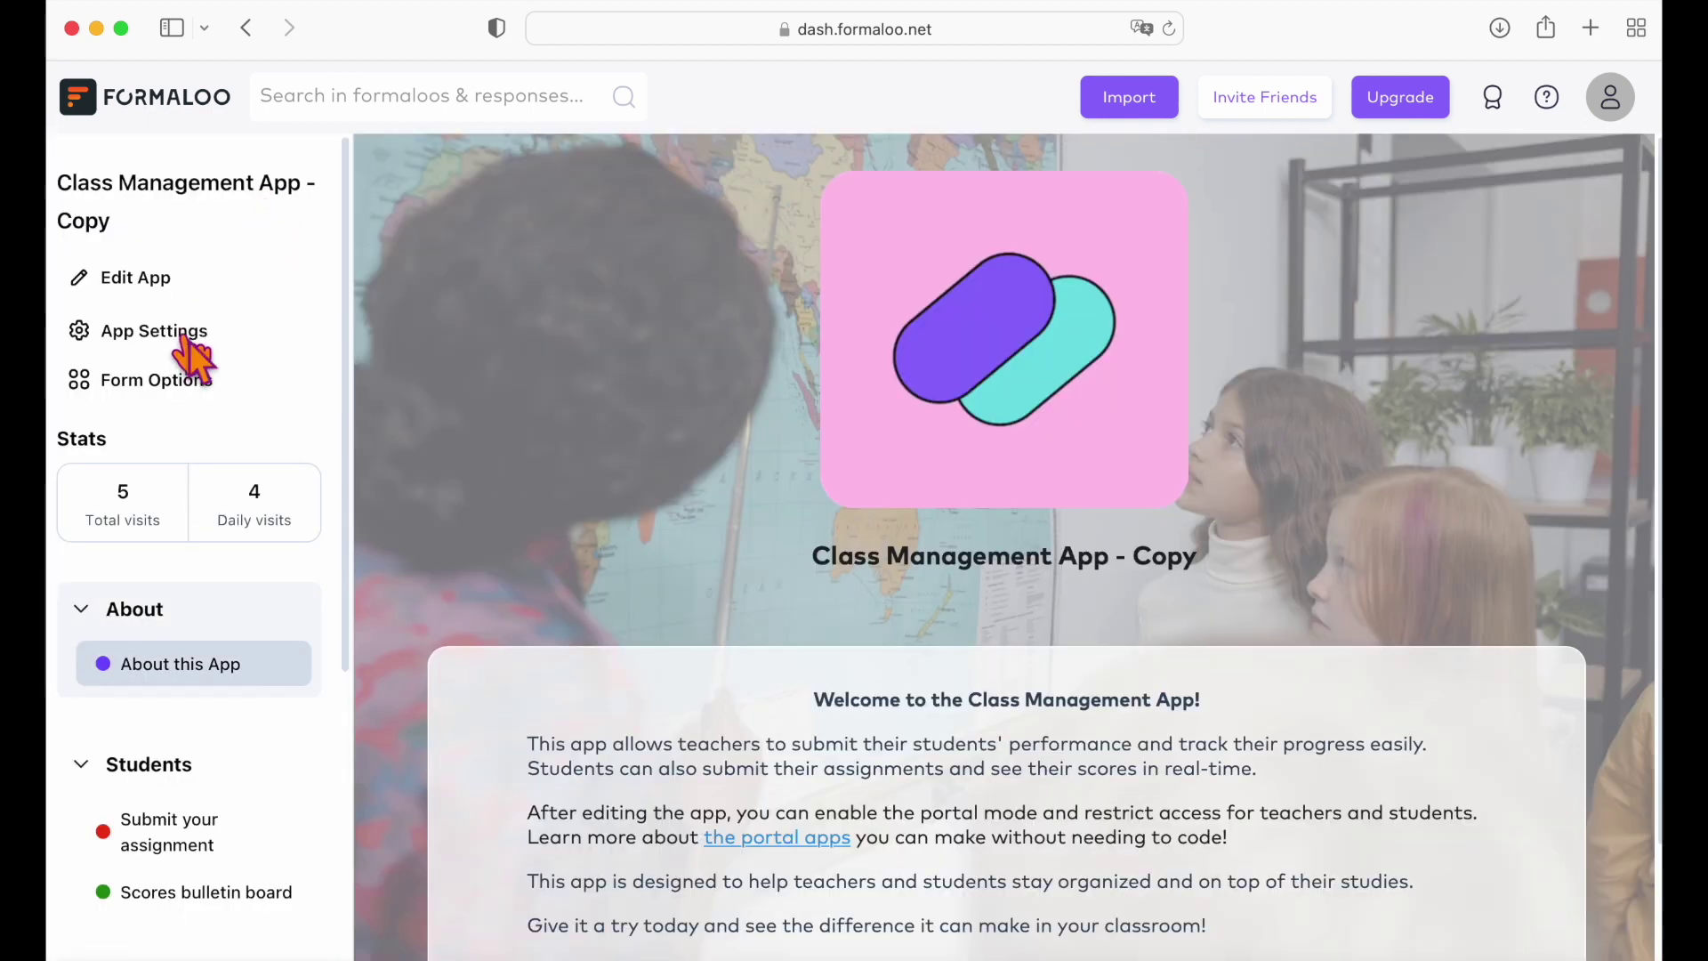
left_click(189, 338)
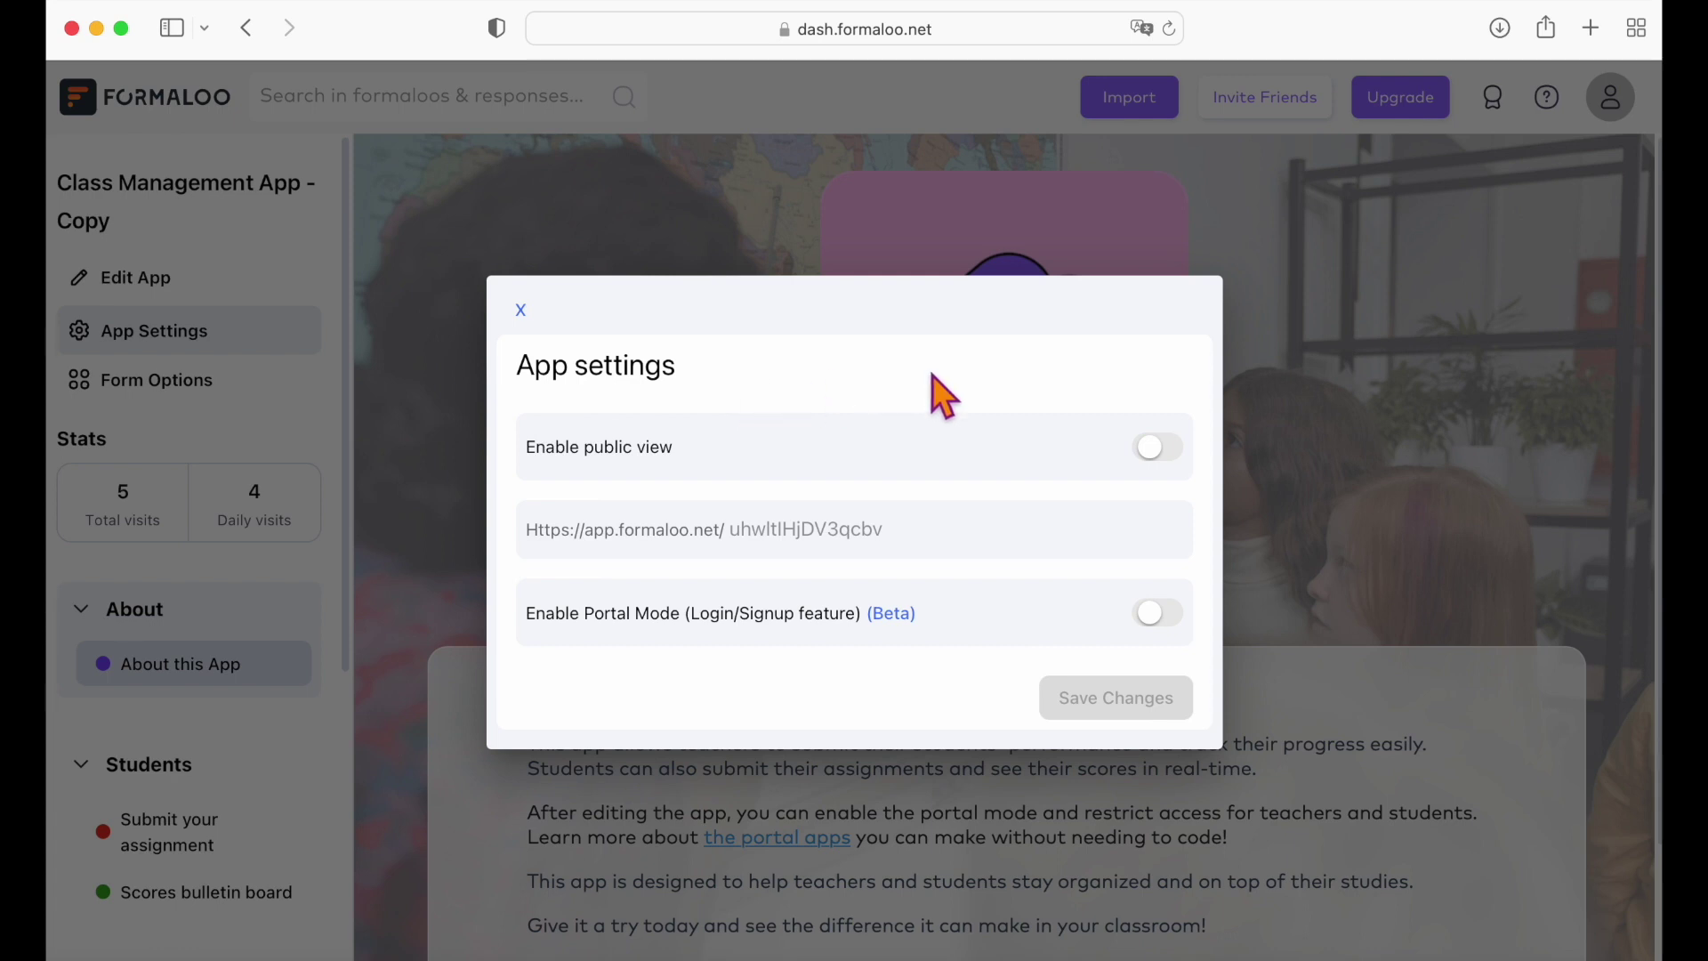
left_click(1174, 623)
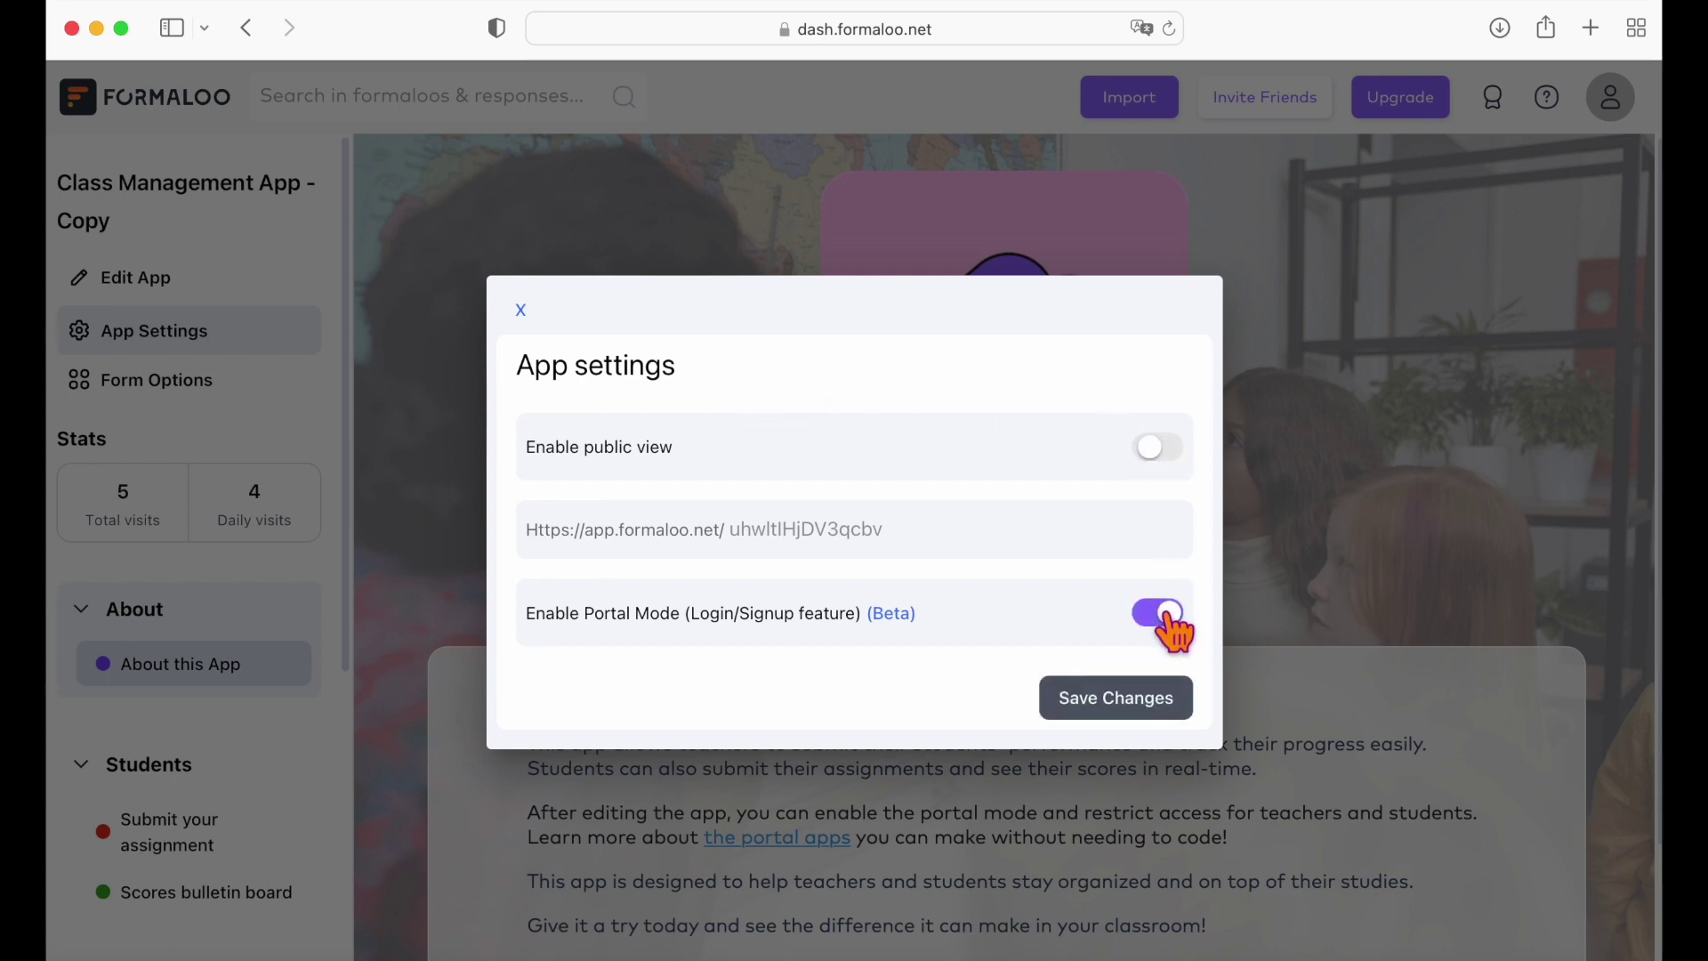
left_click(1159, 452)
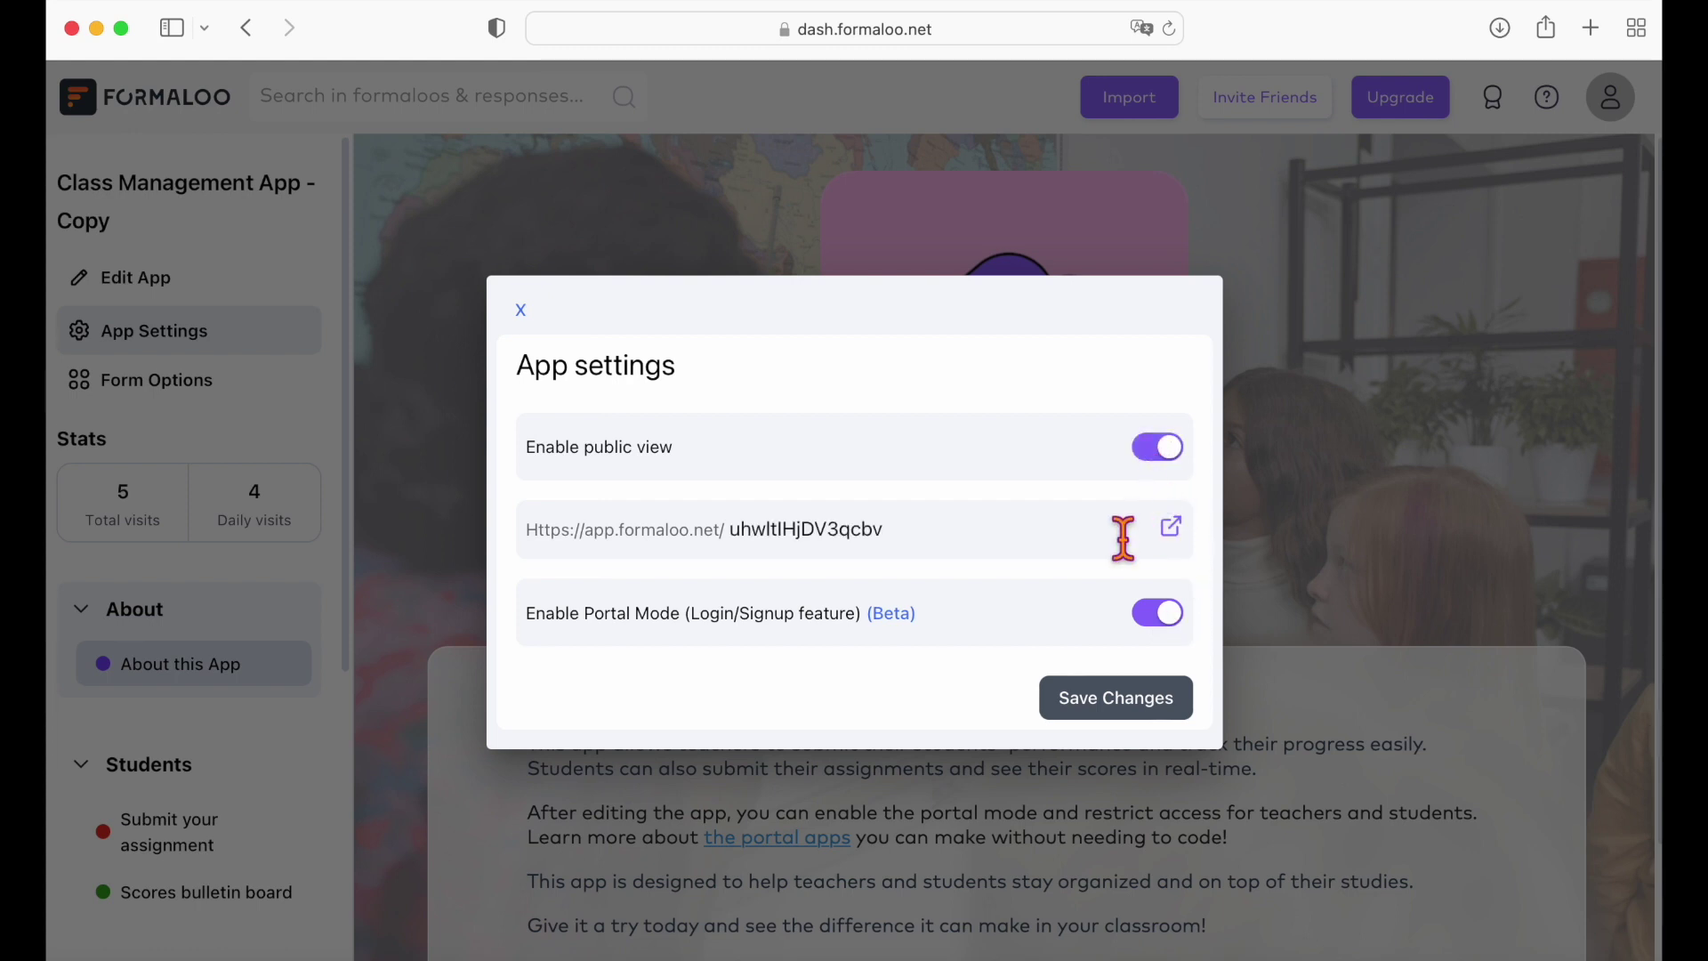
left_click(1134, 700)
left_click(525, 311)
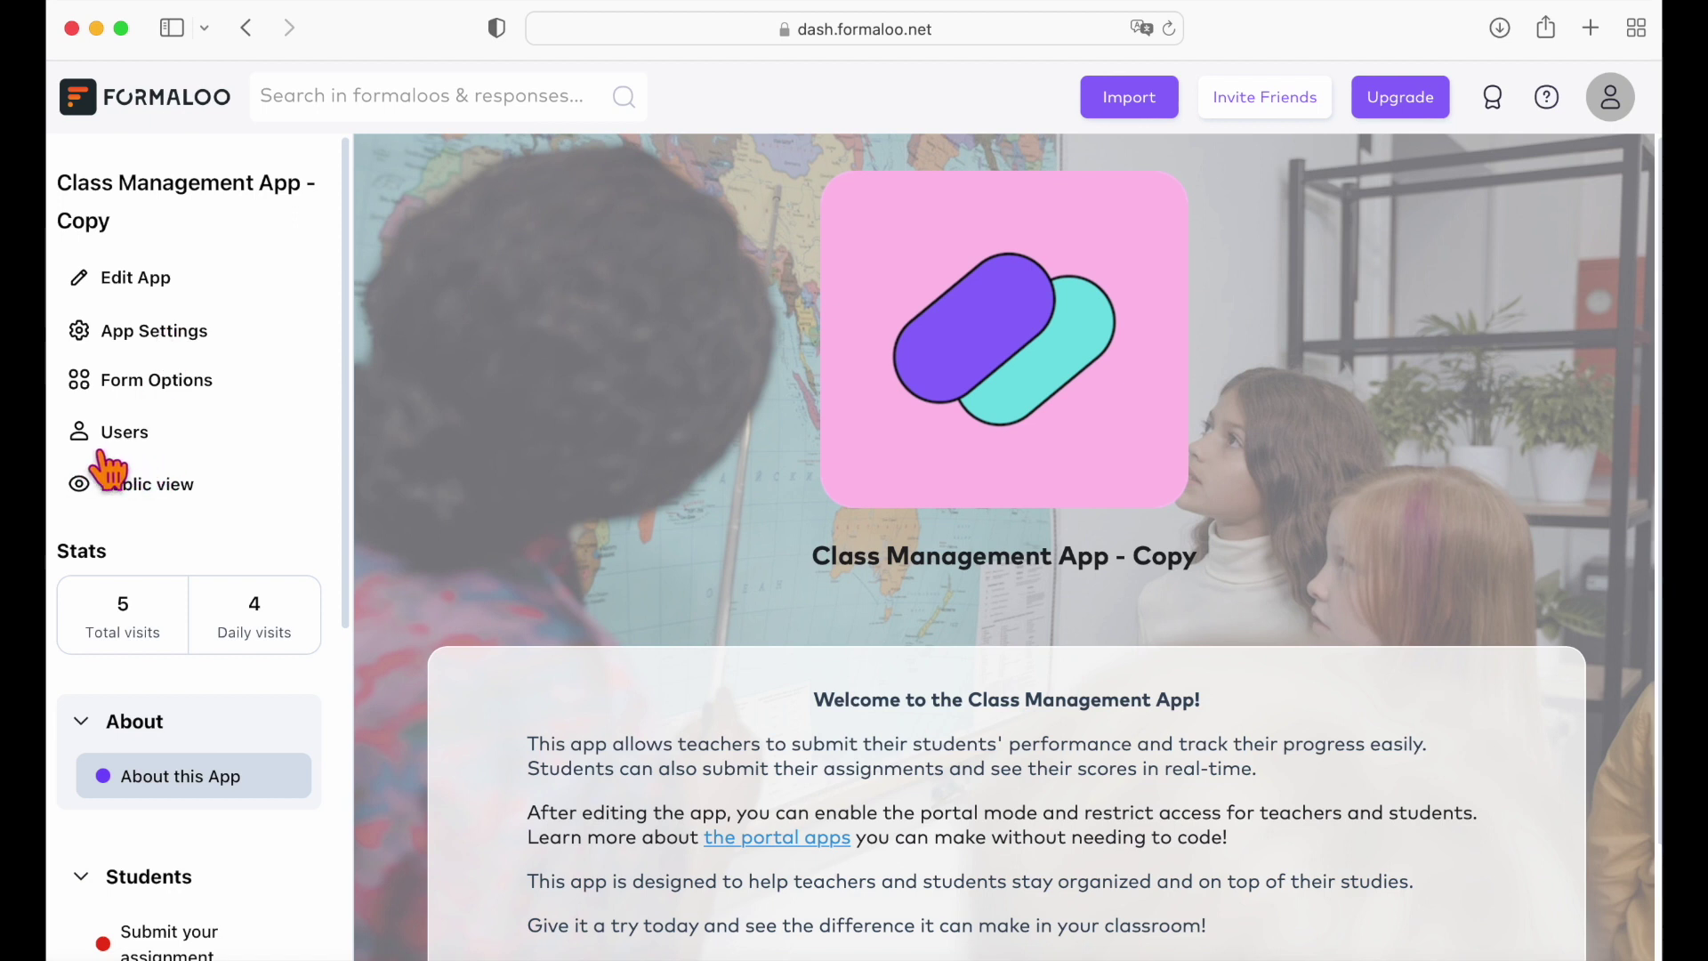
- Switch on Portal Mode and back it with a new Class Management App - Copy-users table
left_click(125, 434)
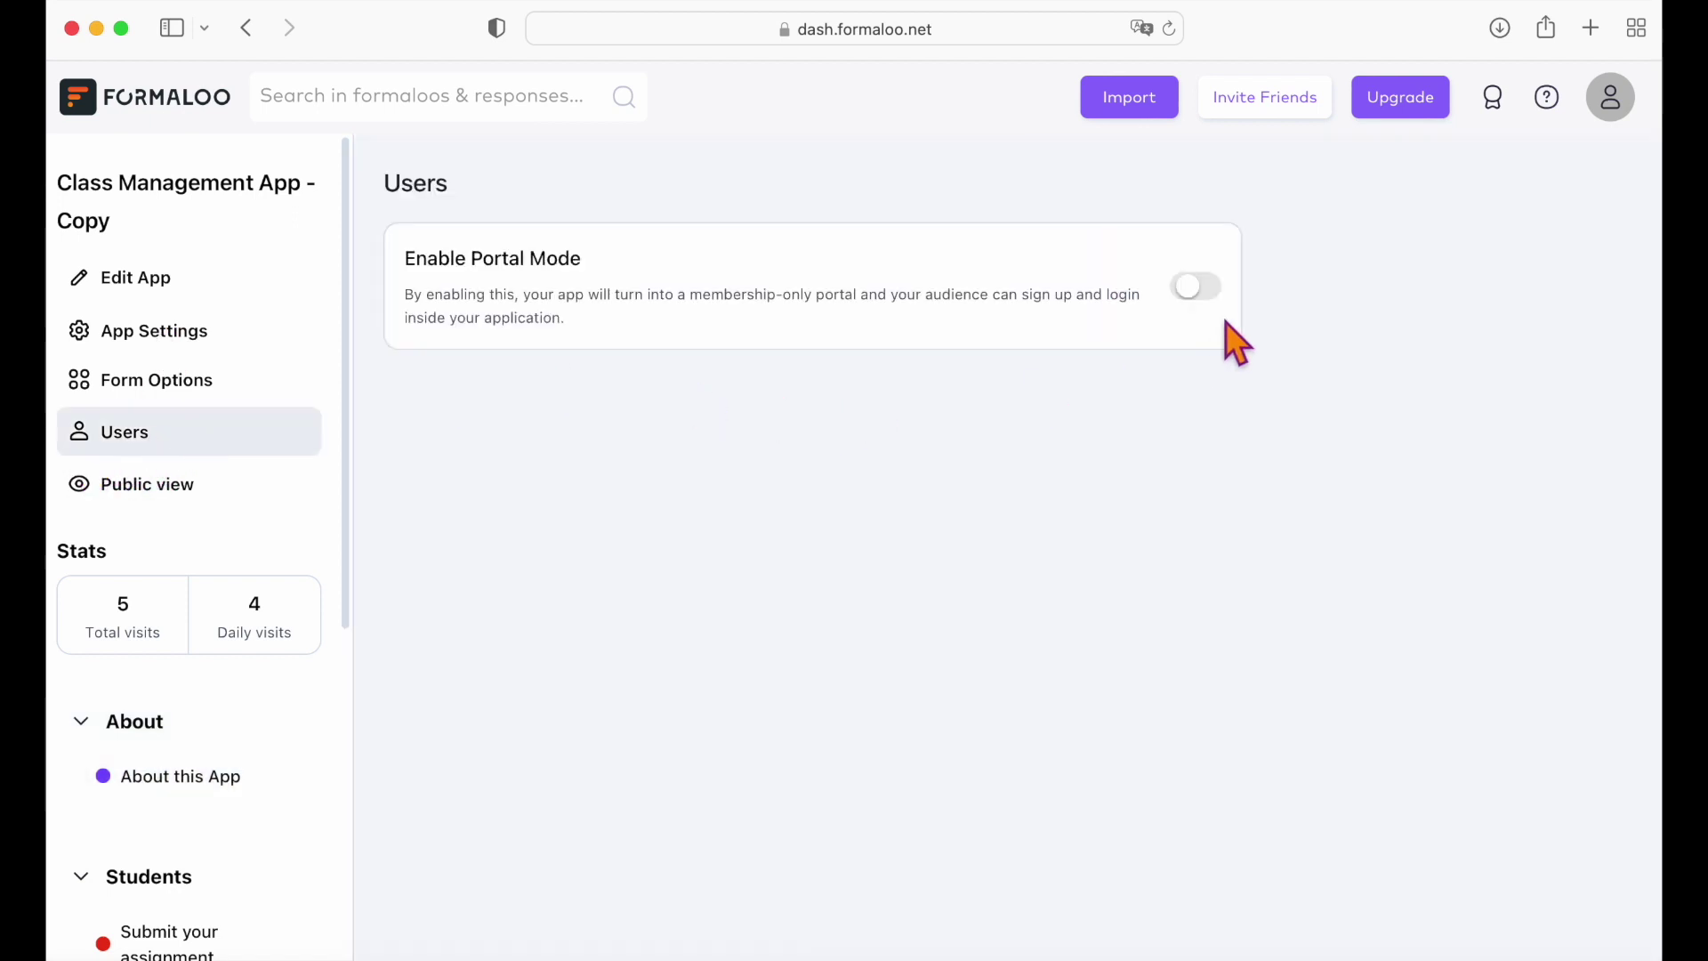
left_click(1201, 287)
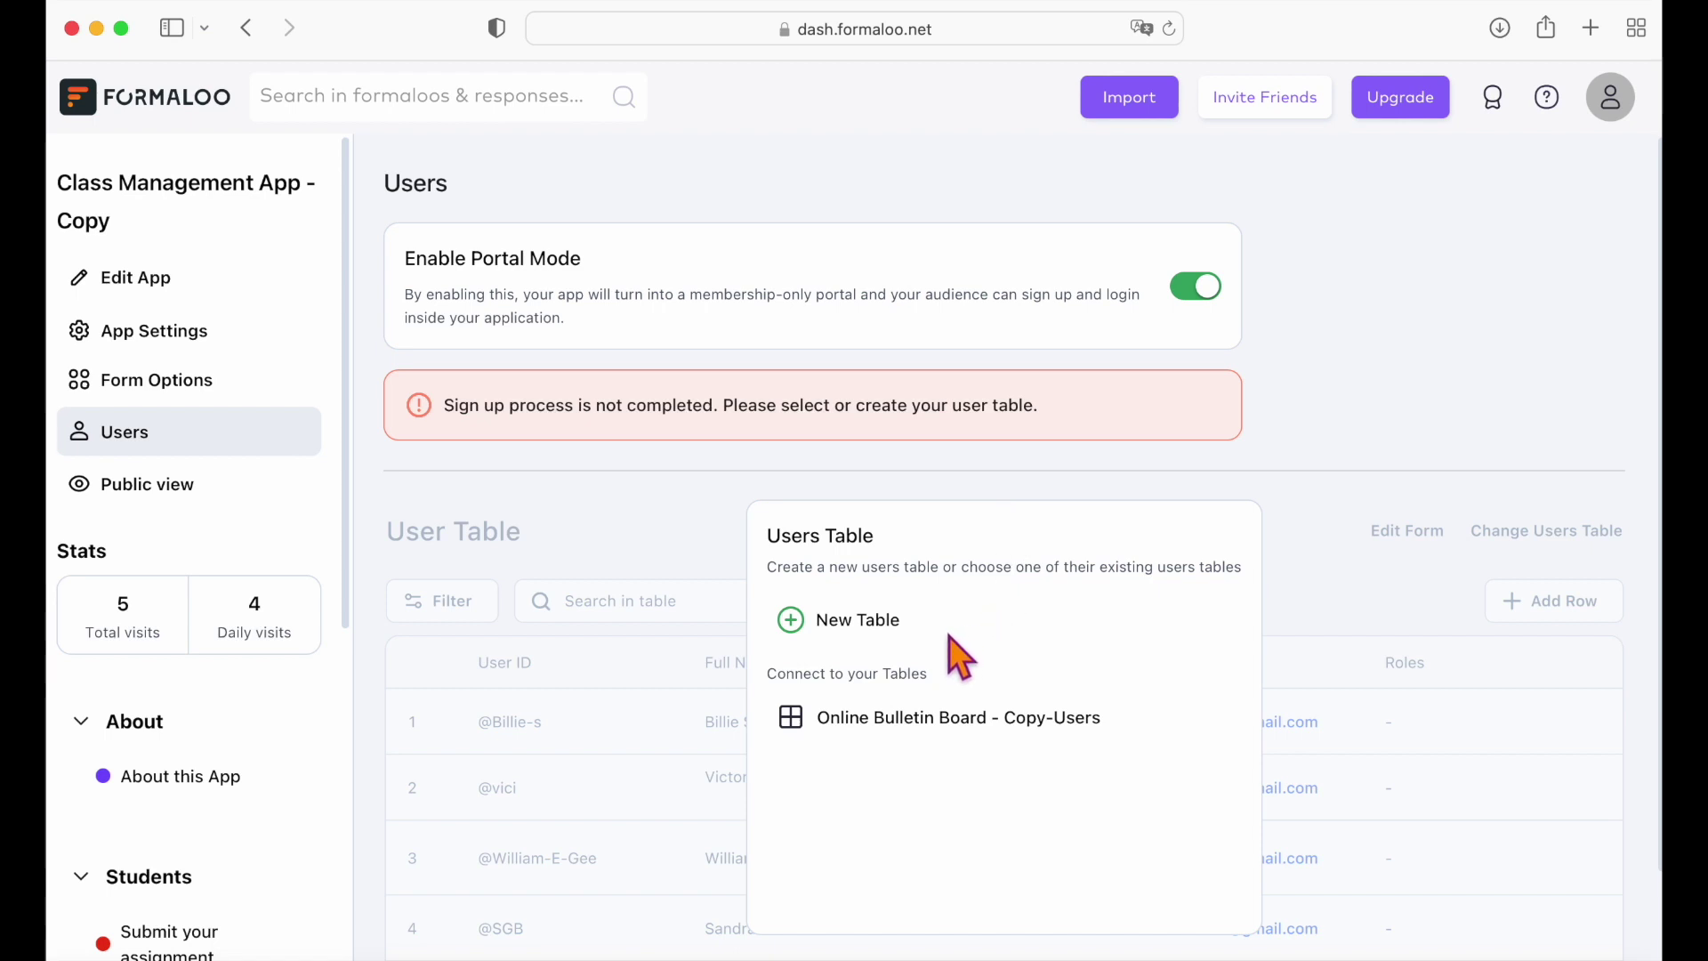
scroll(949, 637, "down", 1)
left_click(800, 538)
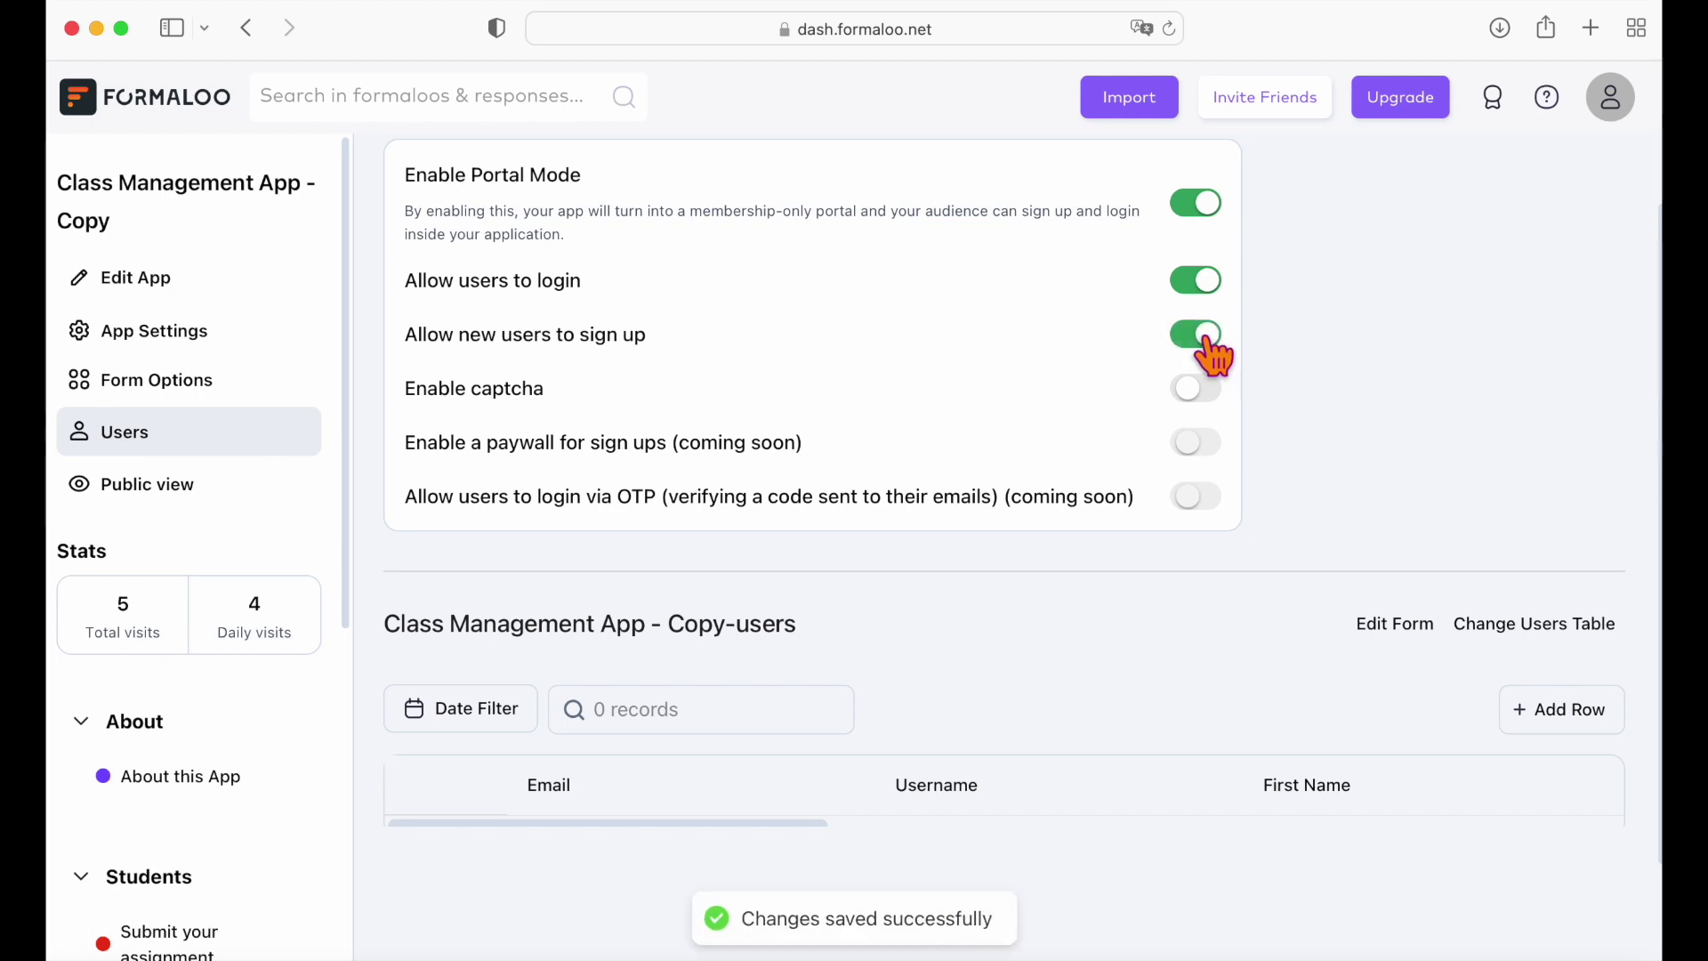
- Sign up a test member with first name Formaloo, an email and a password on the public portal
left_click(178, 487)
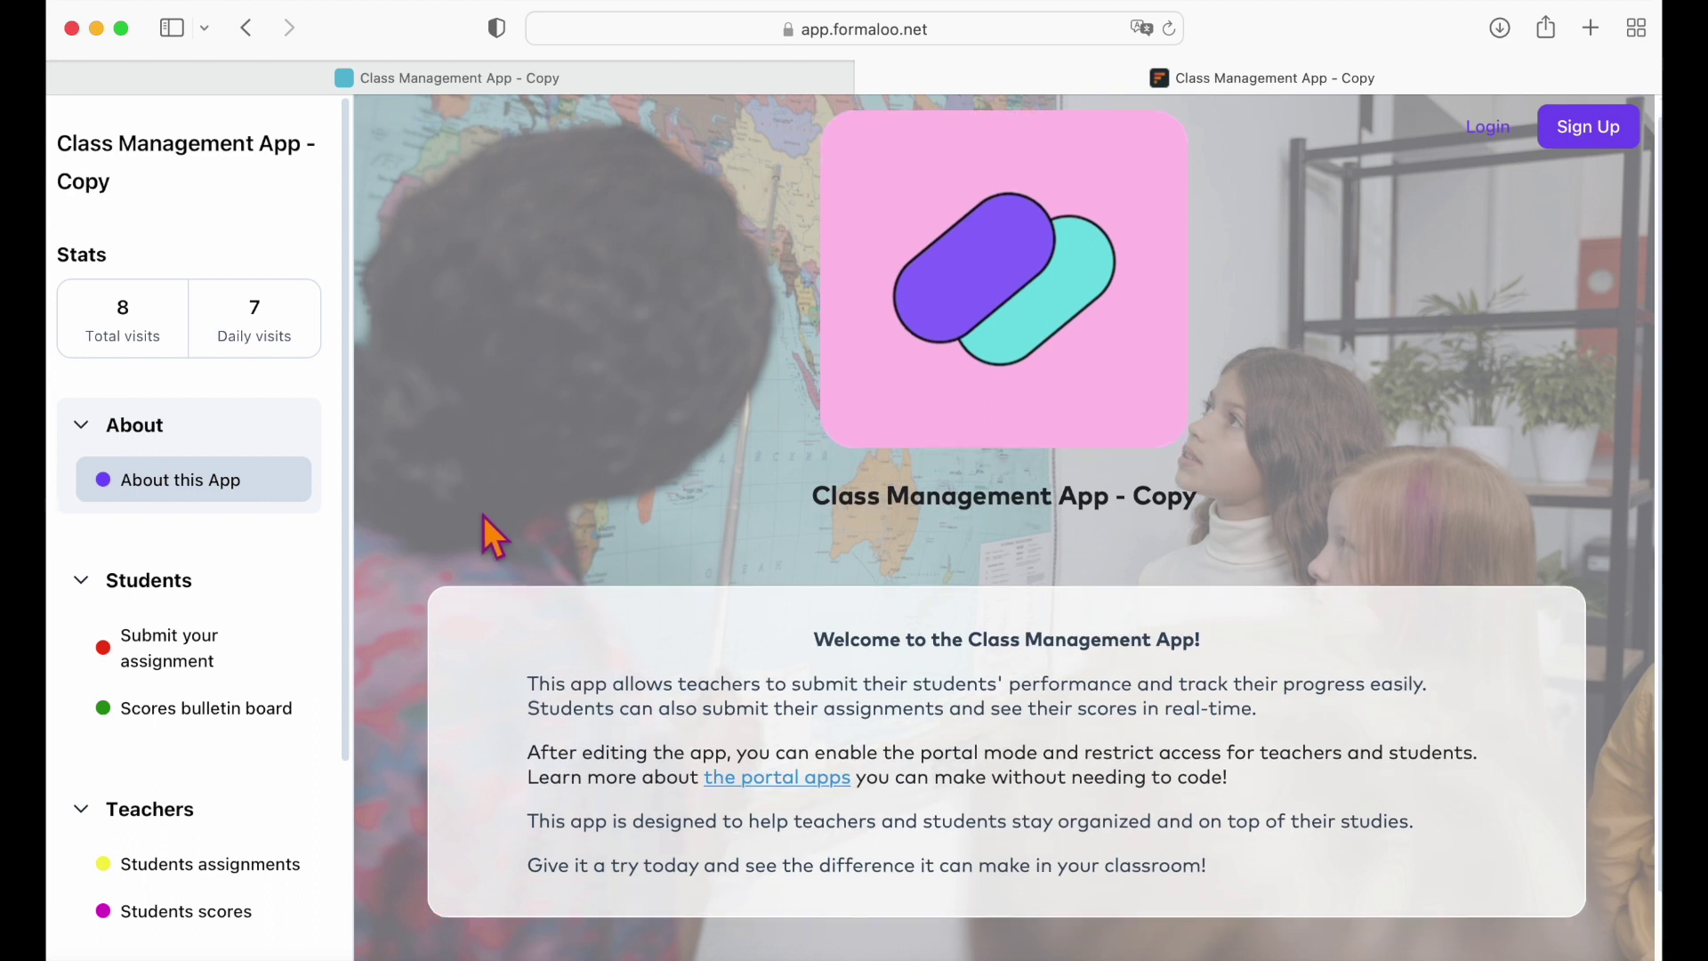
left_click(1487, 127)
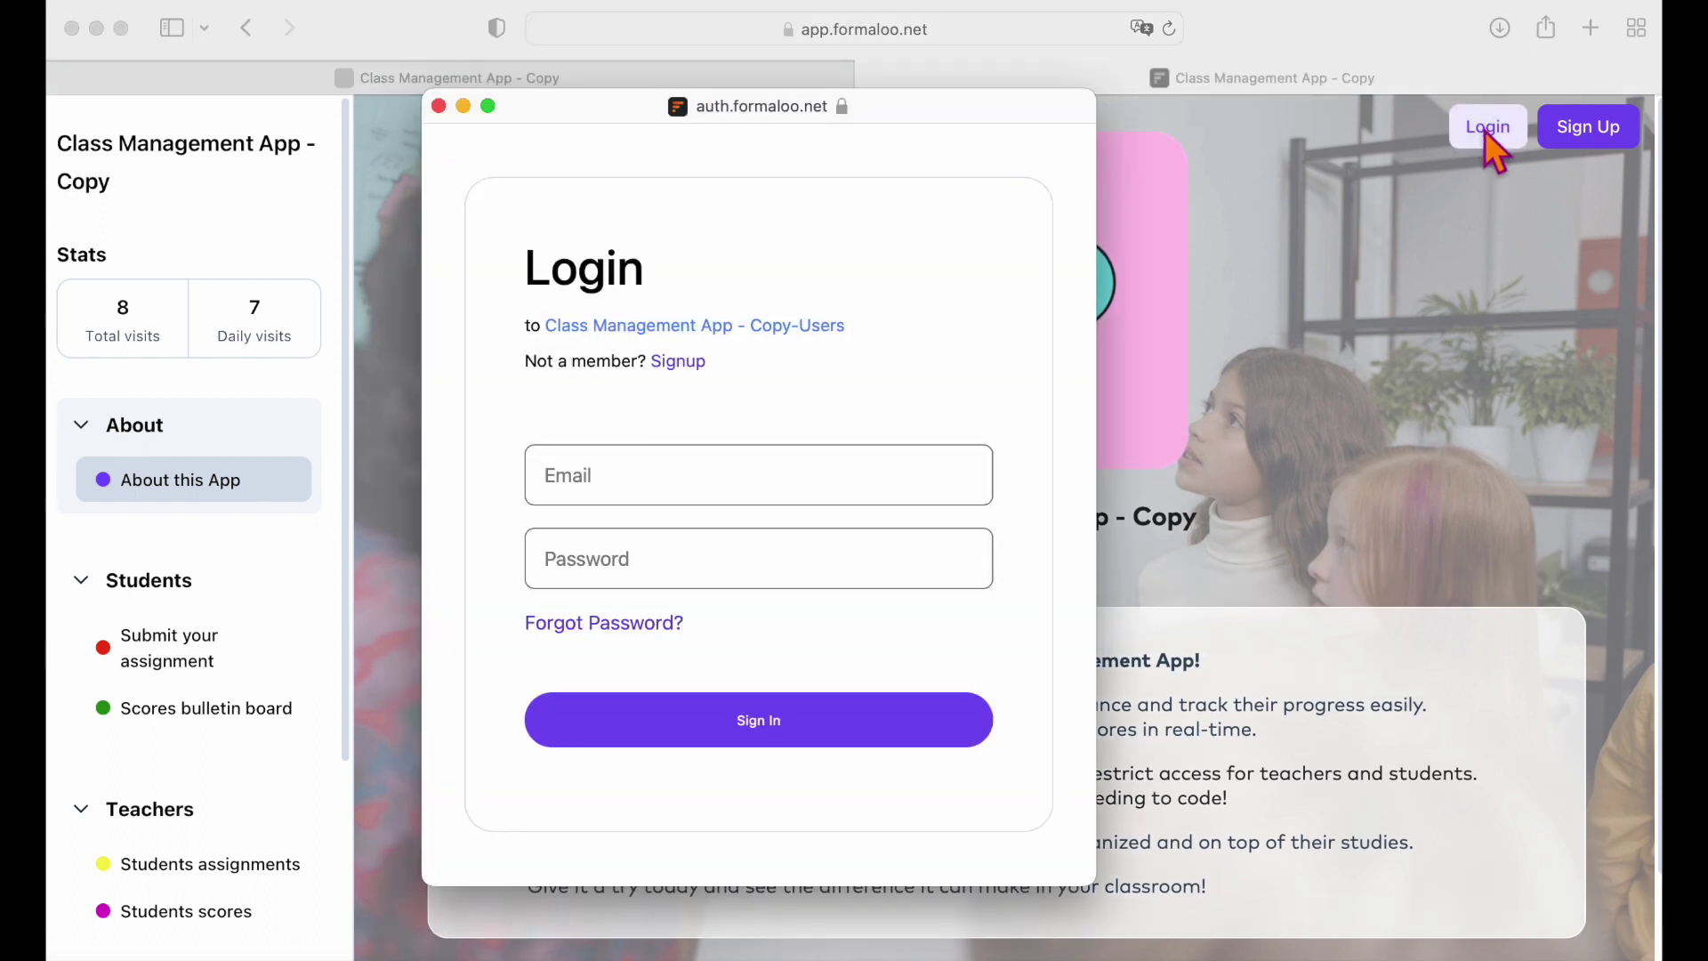
left_click(1119, 236)
left_click(1589, 130)
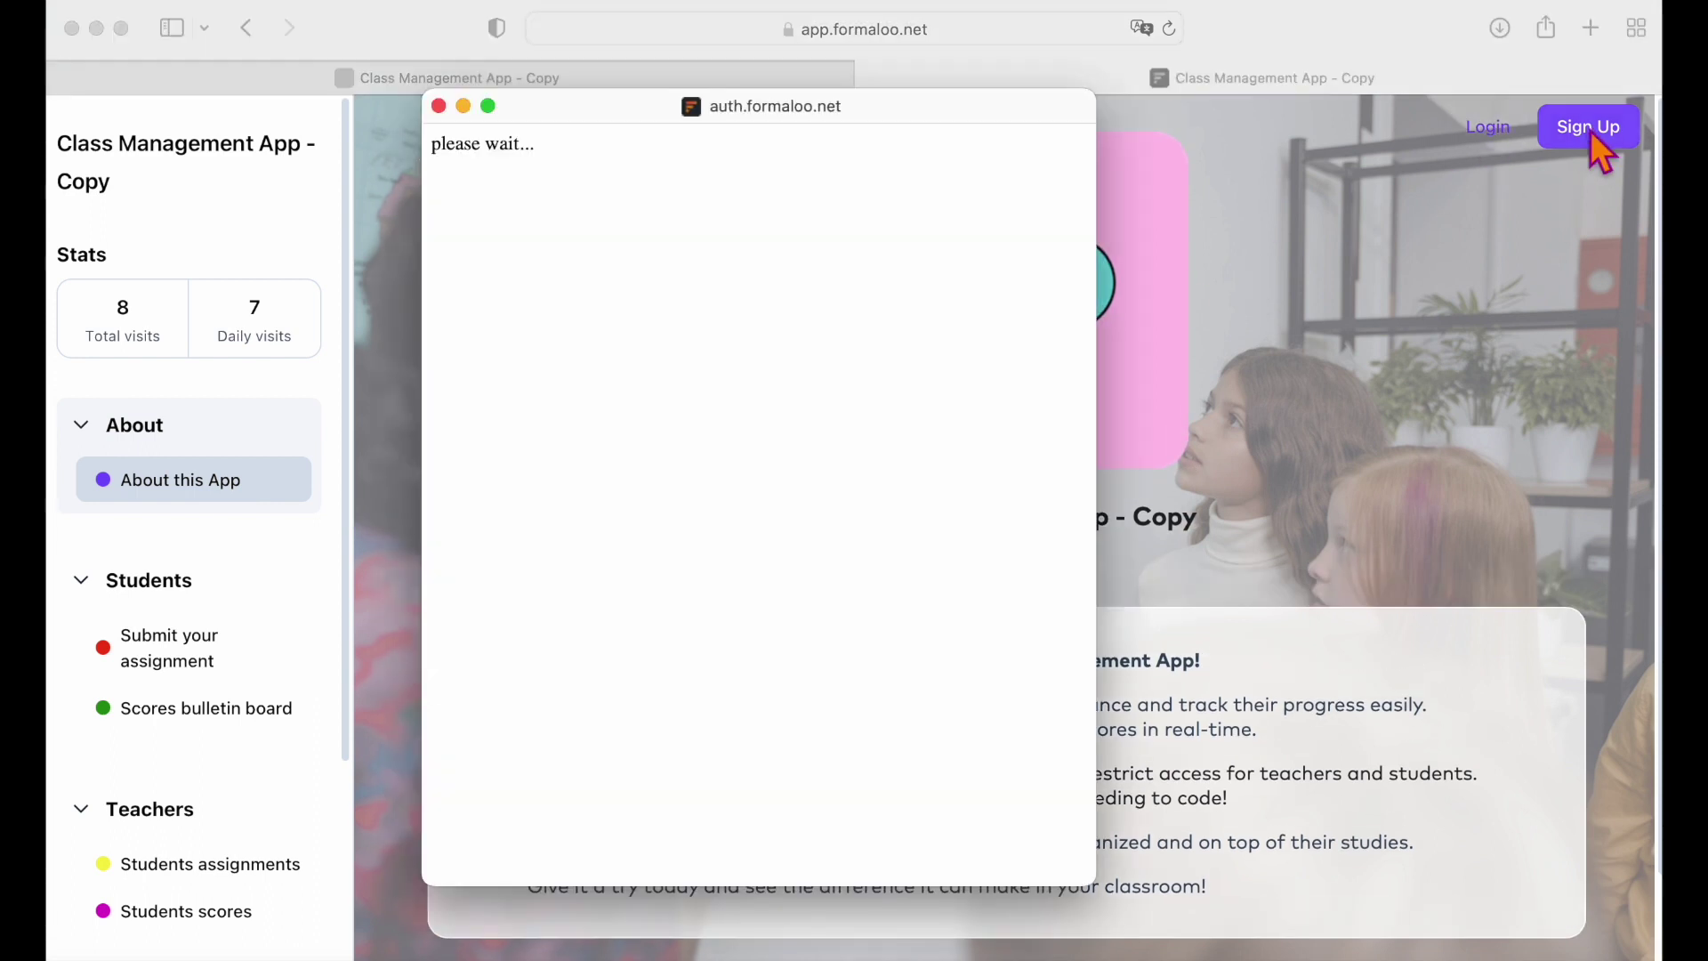
type("Formaloo")
key("Tab")
type("info")
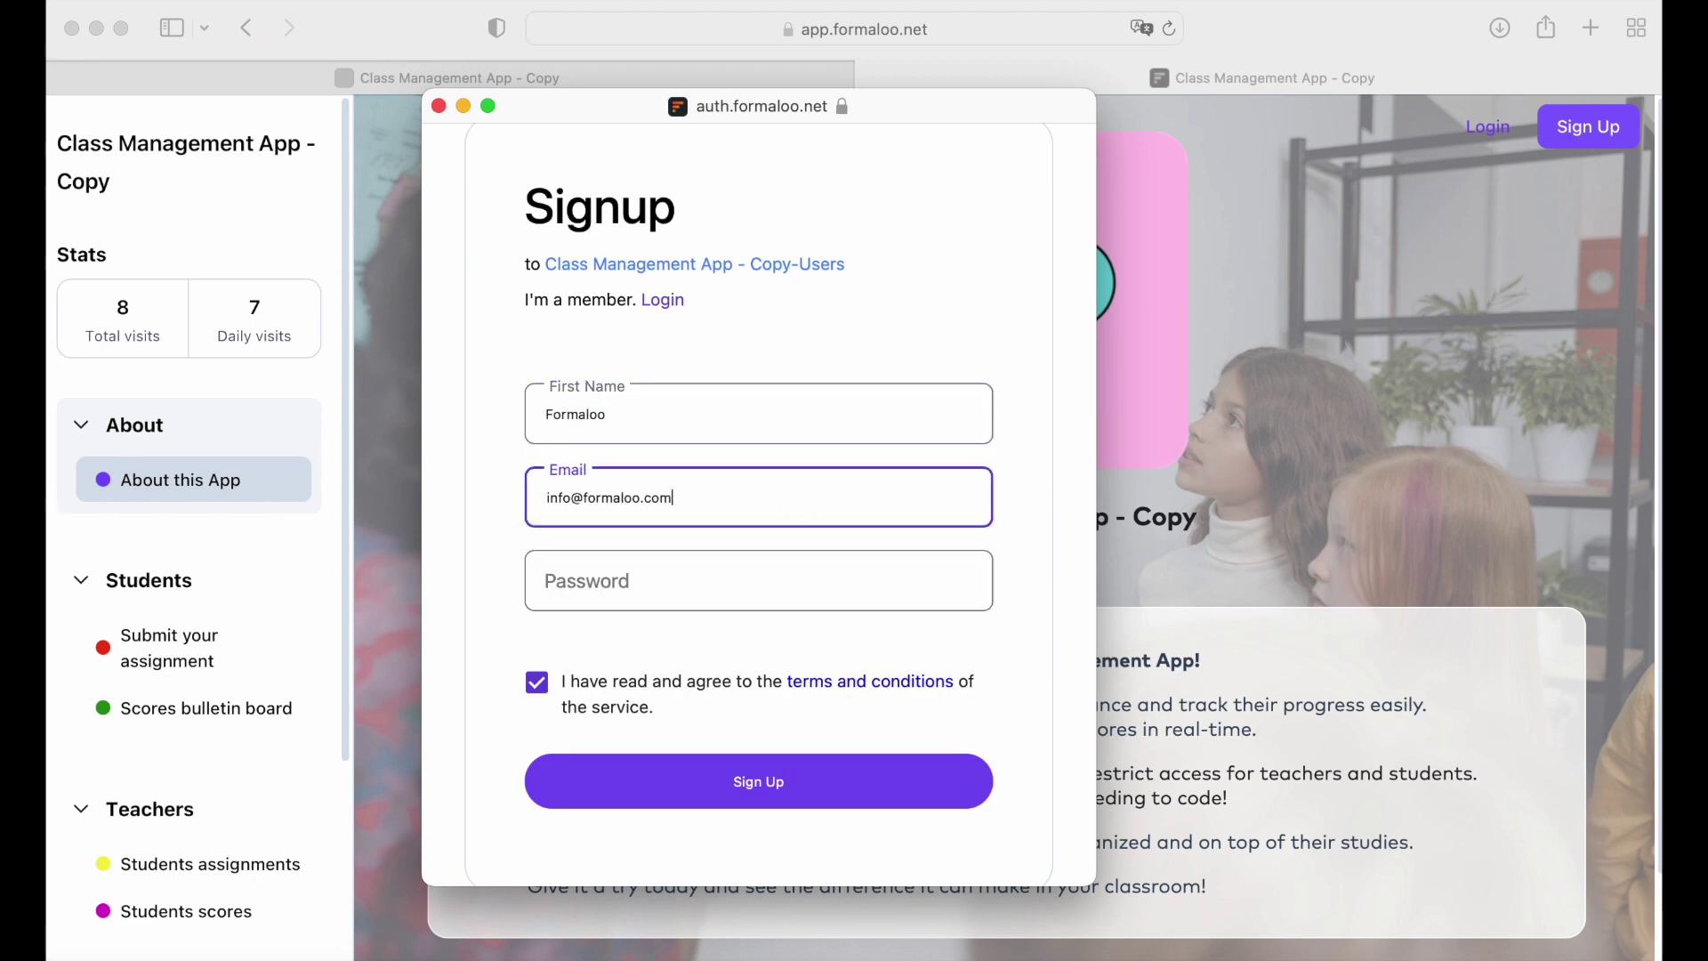
left_click(794, 592)
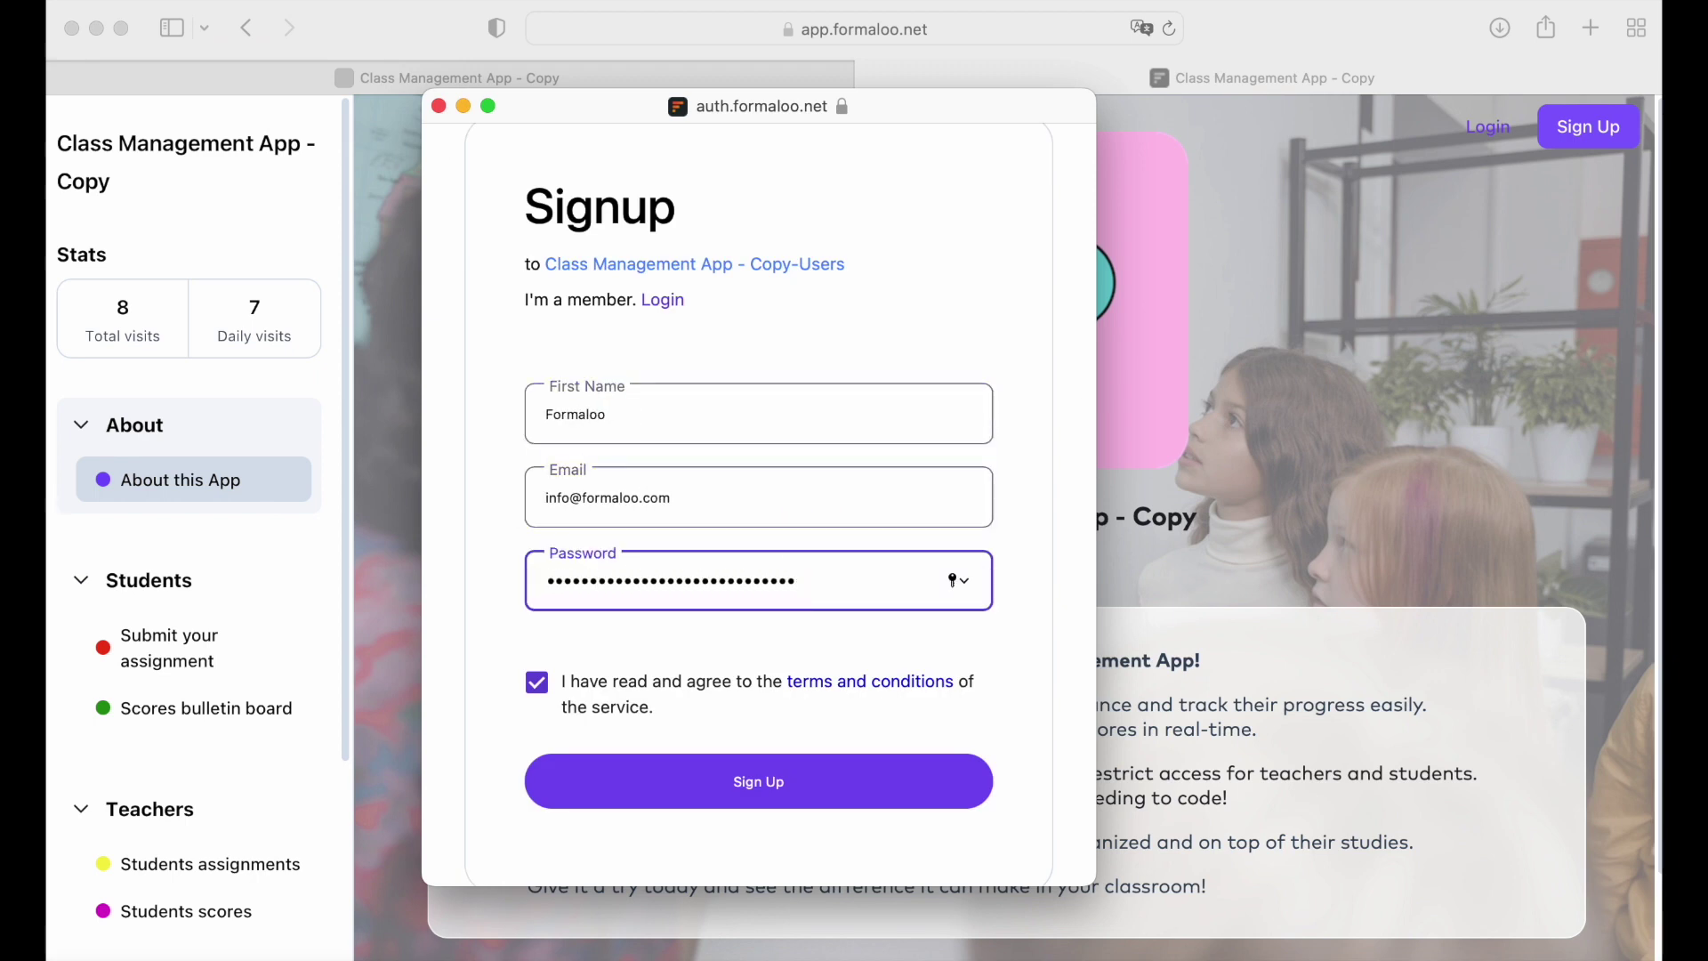
left_click(759, 781)
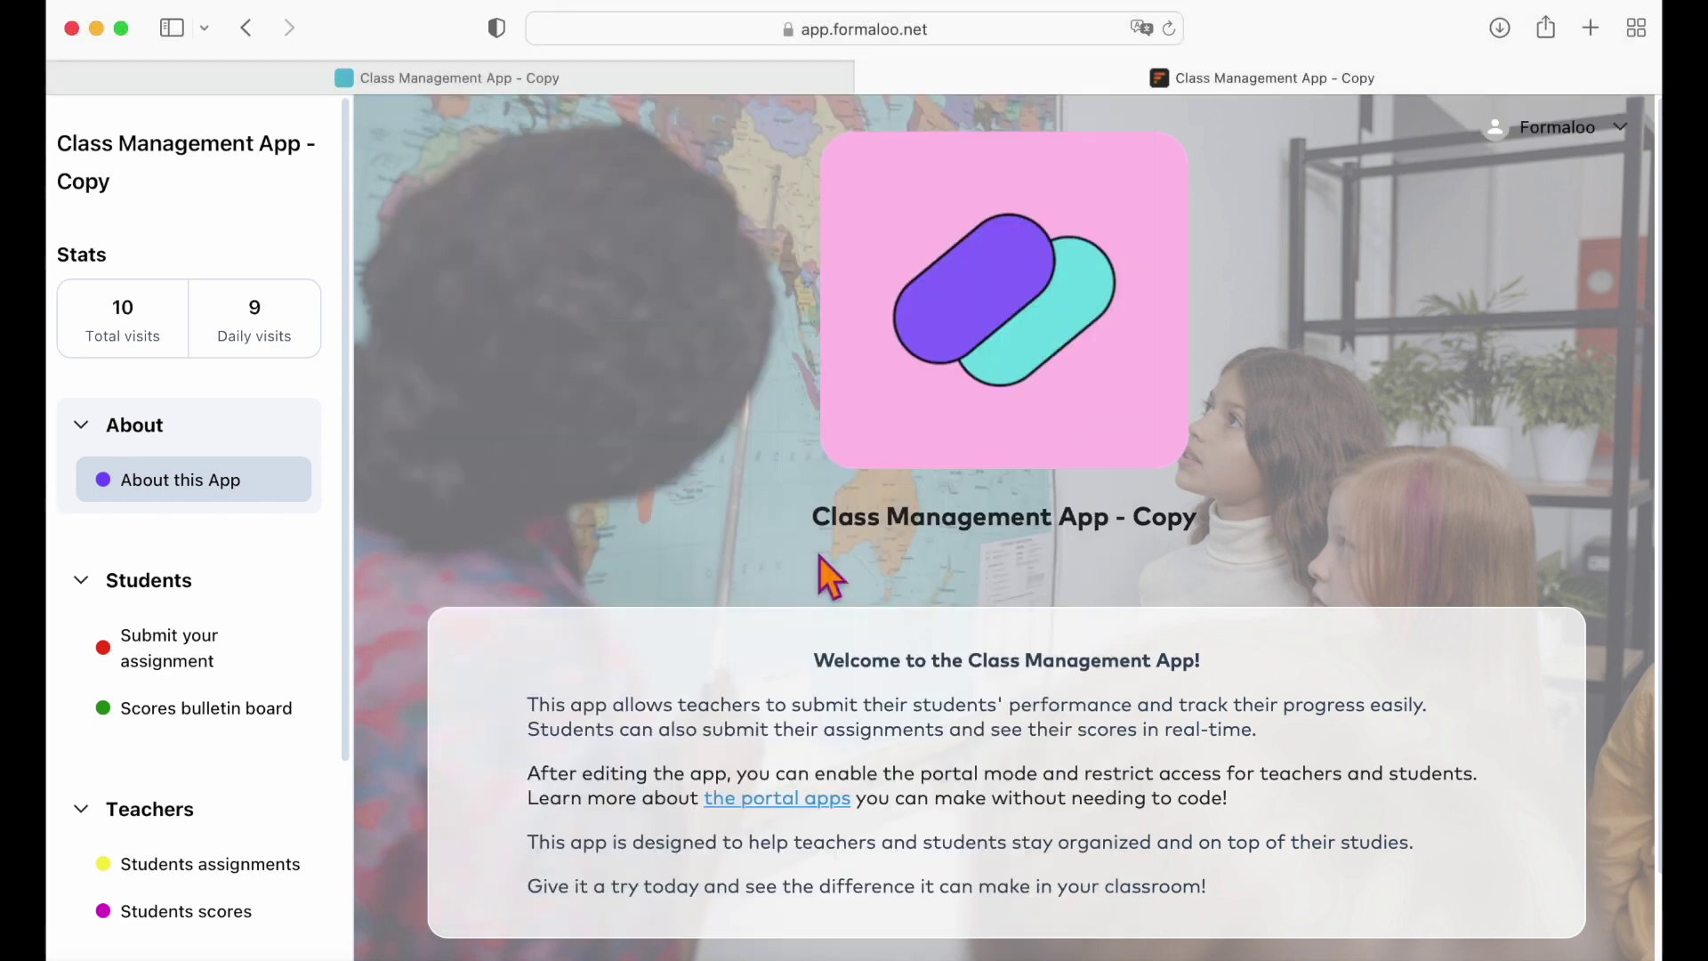
- Return to the Formaloo dashboard and view the app's Users page with the new record
left_click(1592, 135)
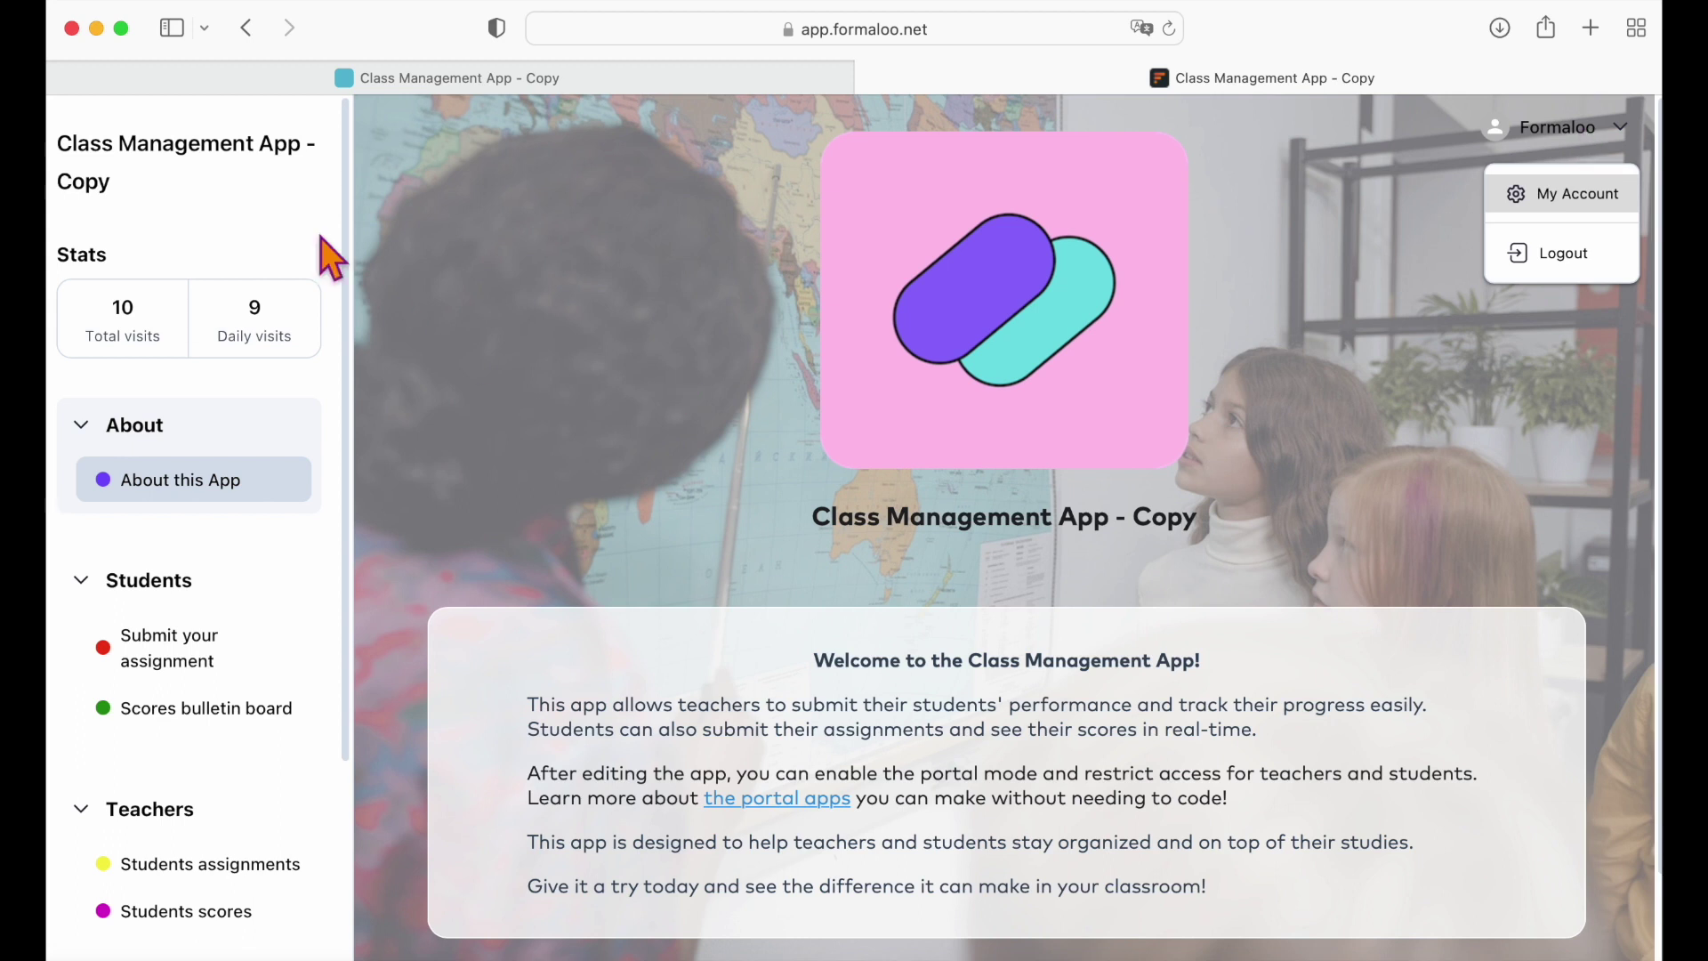
left_click(447, 80)
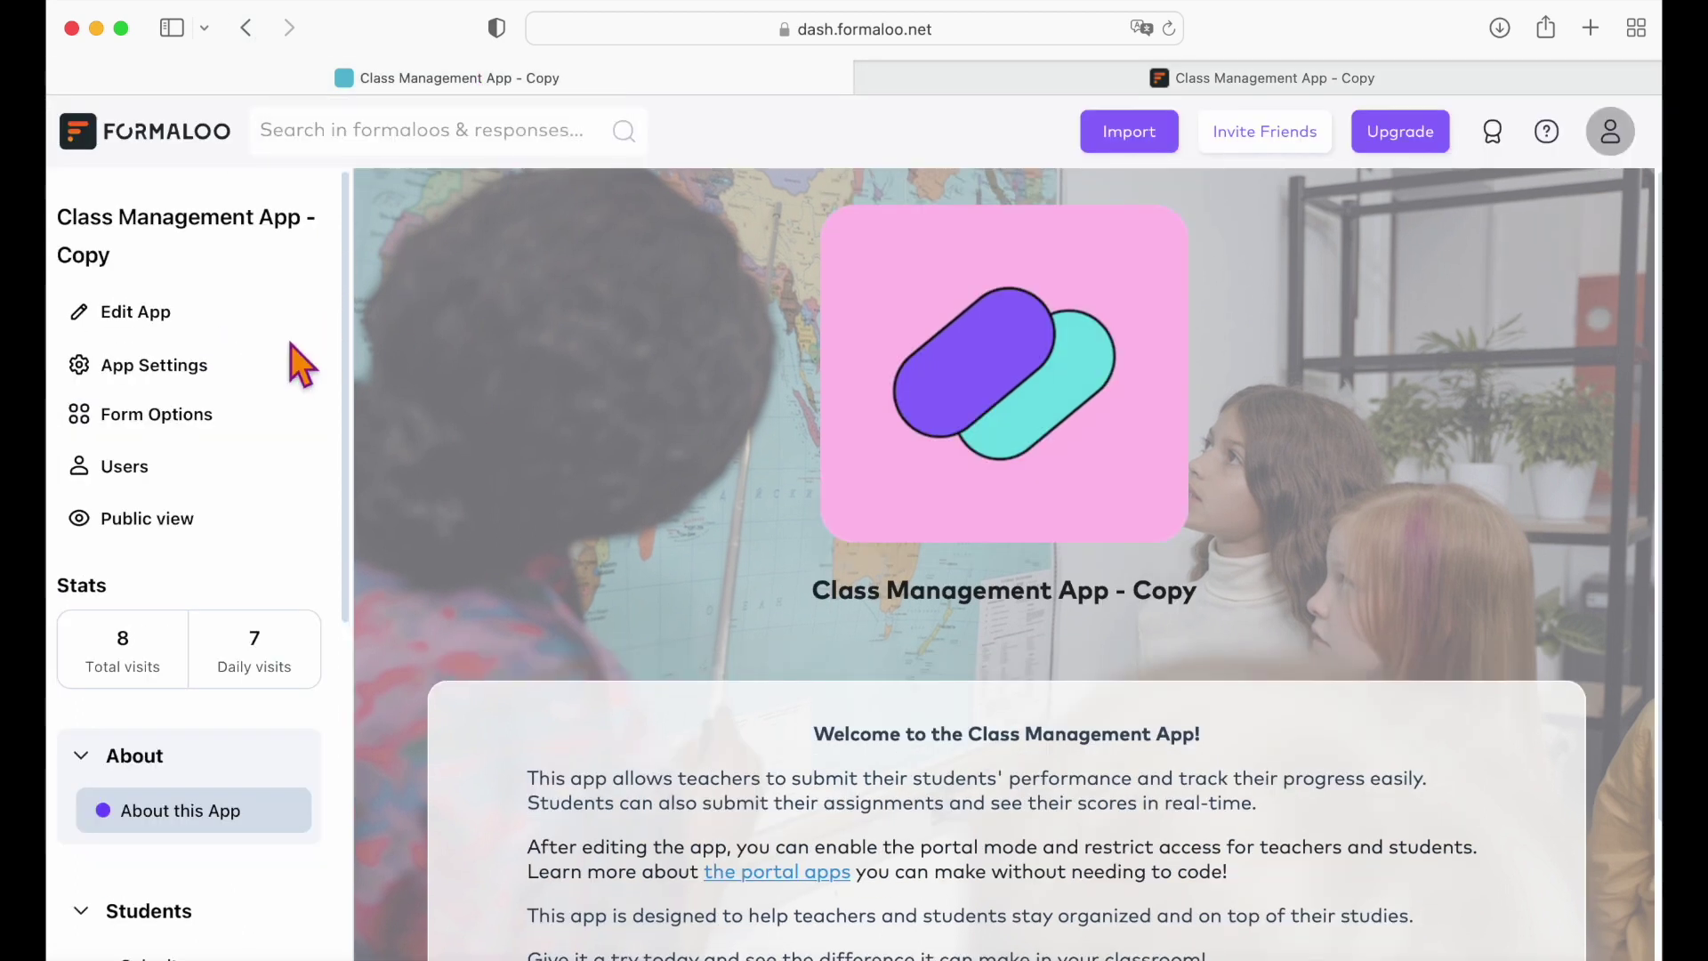
left_click(138, 470)
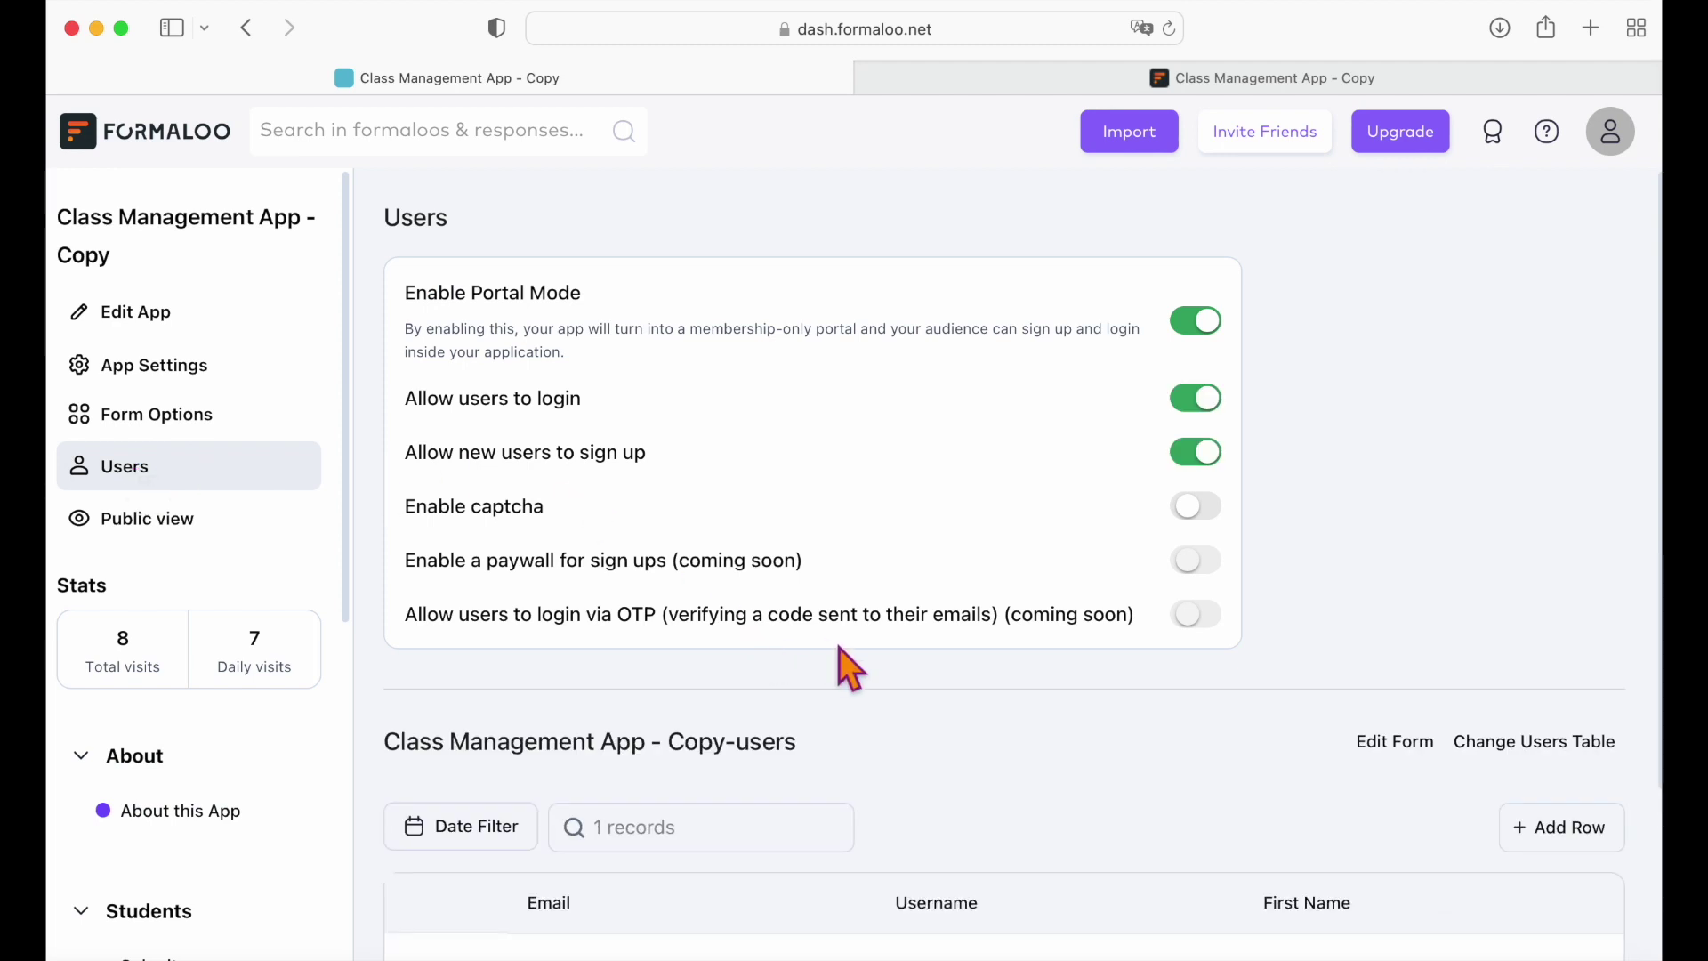
scroll(840, 647, "down", 5)
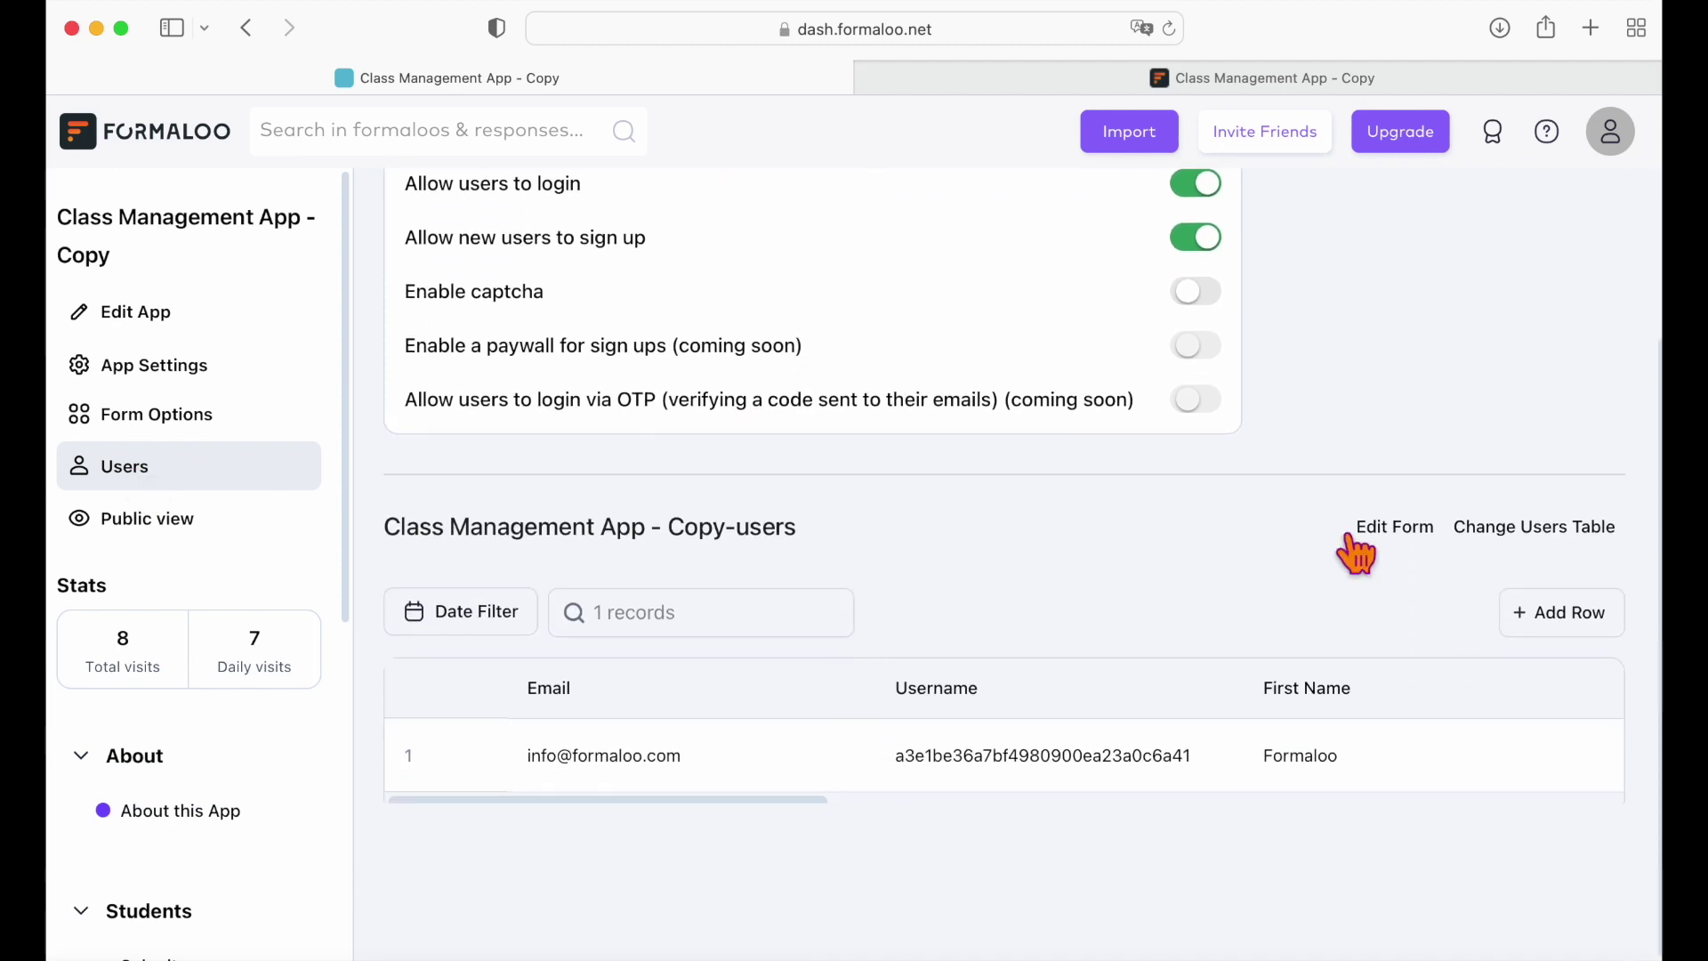
- Open the Copy-users form editor and inspect the email and Is active field settings
left_click(1389, 534)
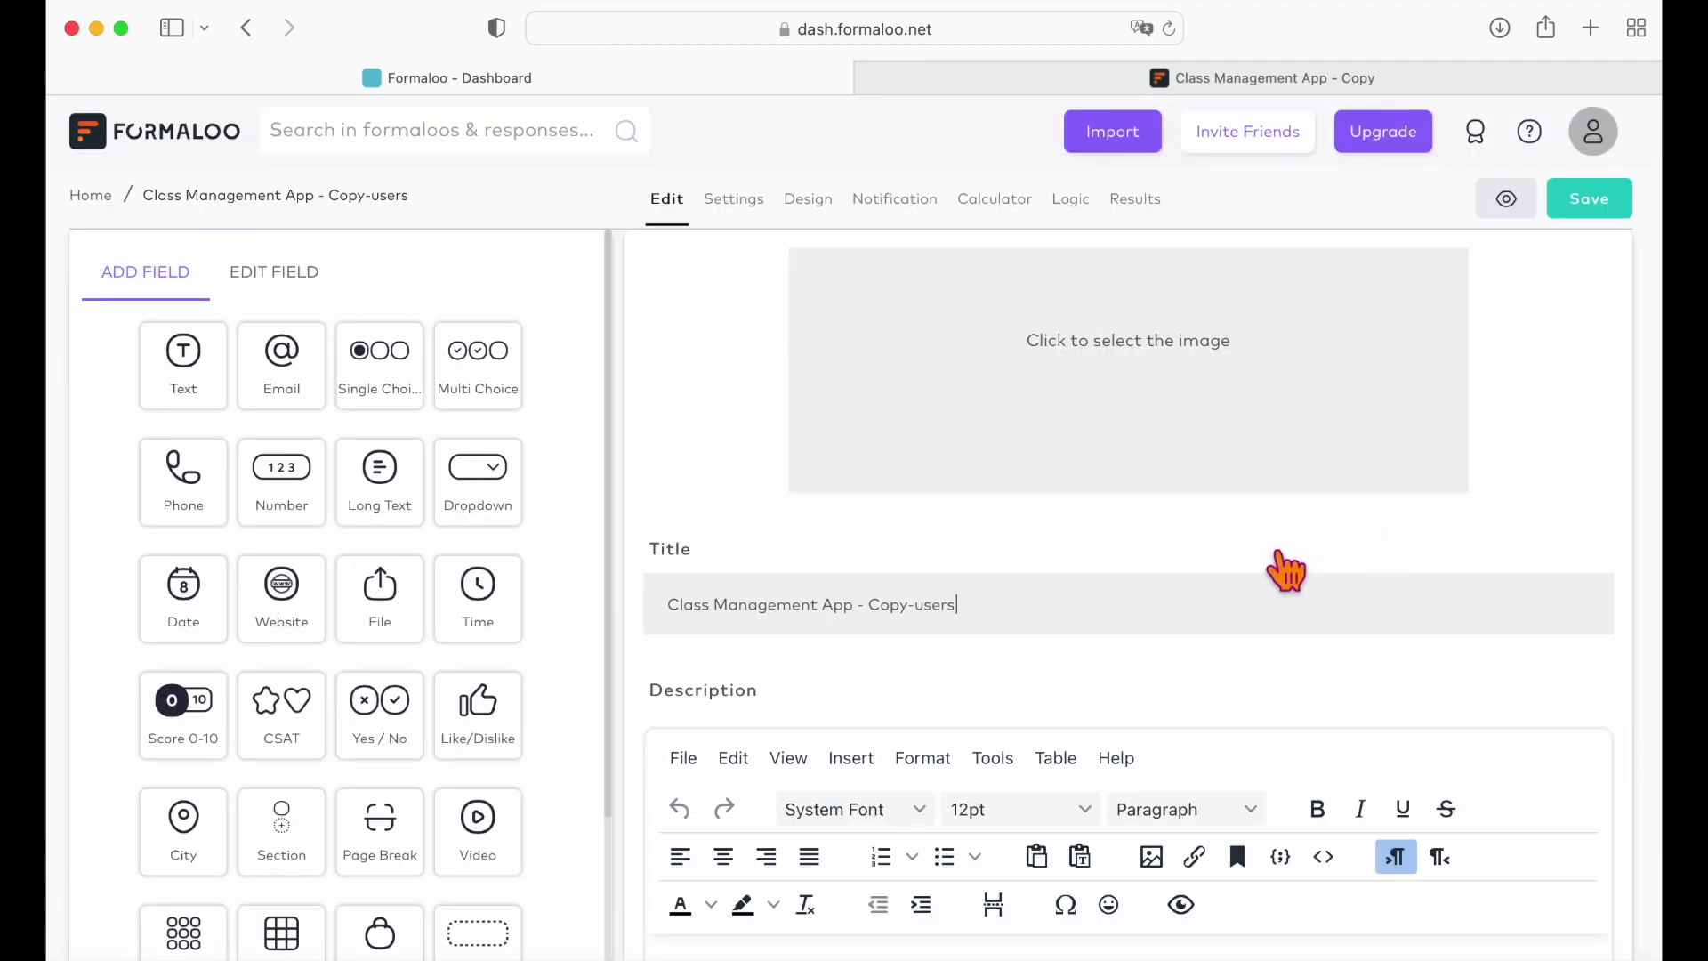
scroll(1156, 814, "down", 5)
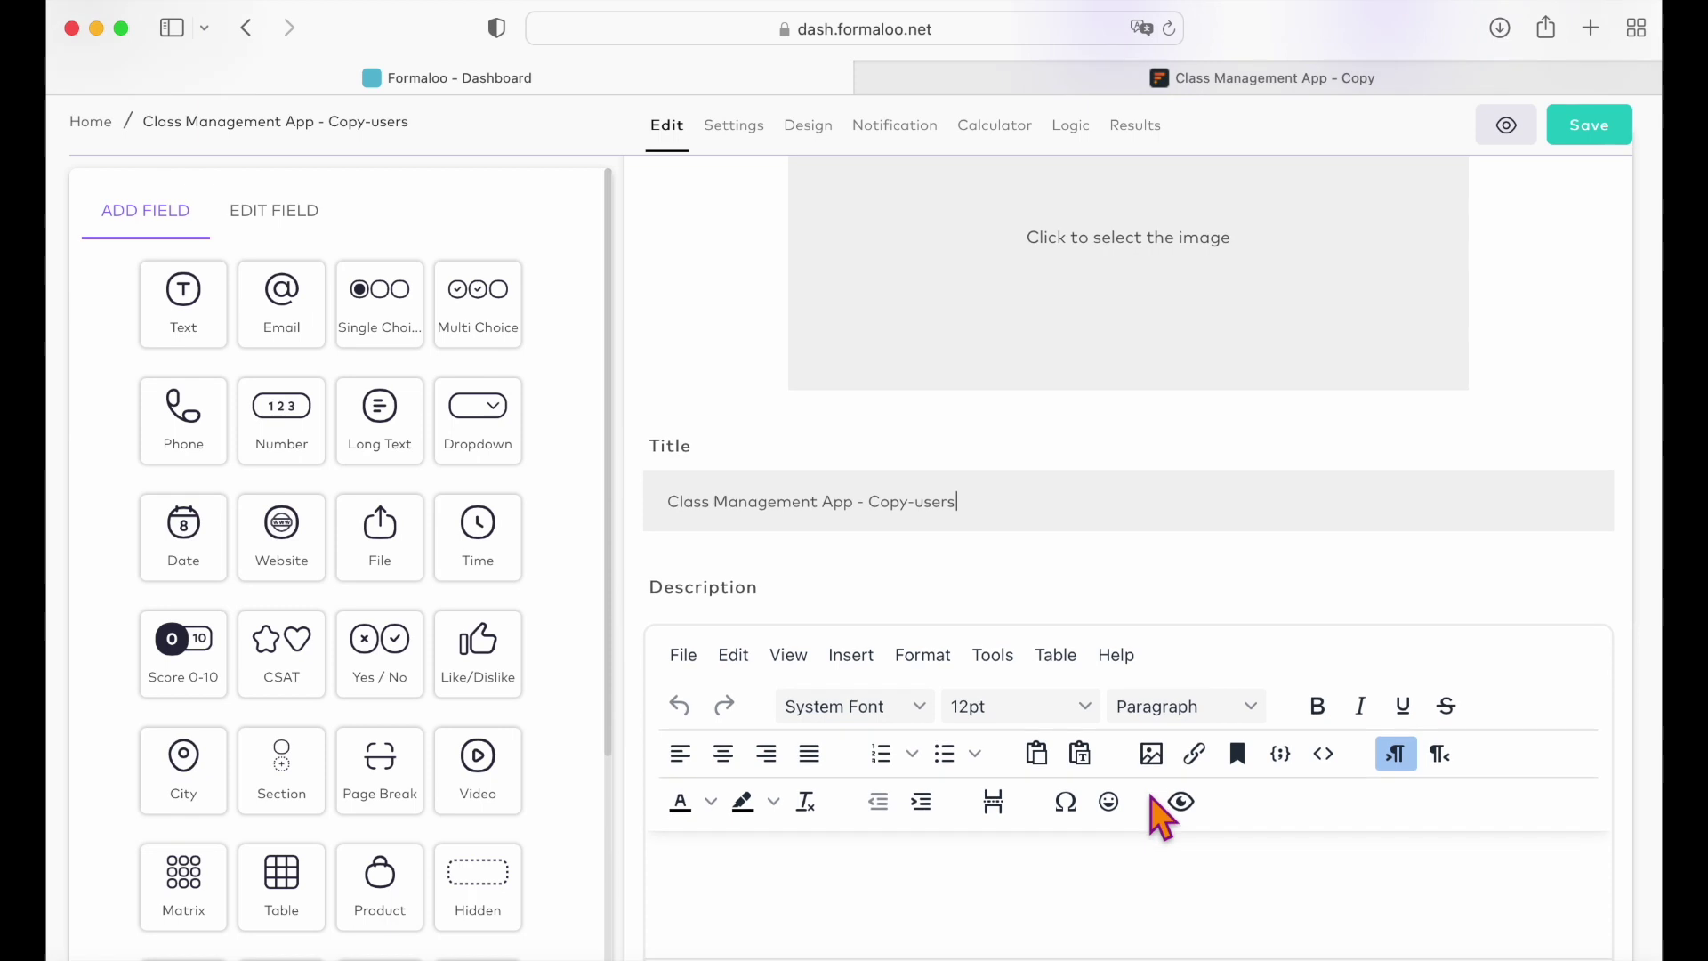
scroll(1152, 801, "down", 6)
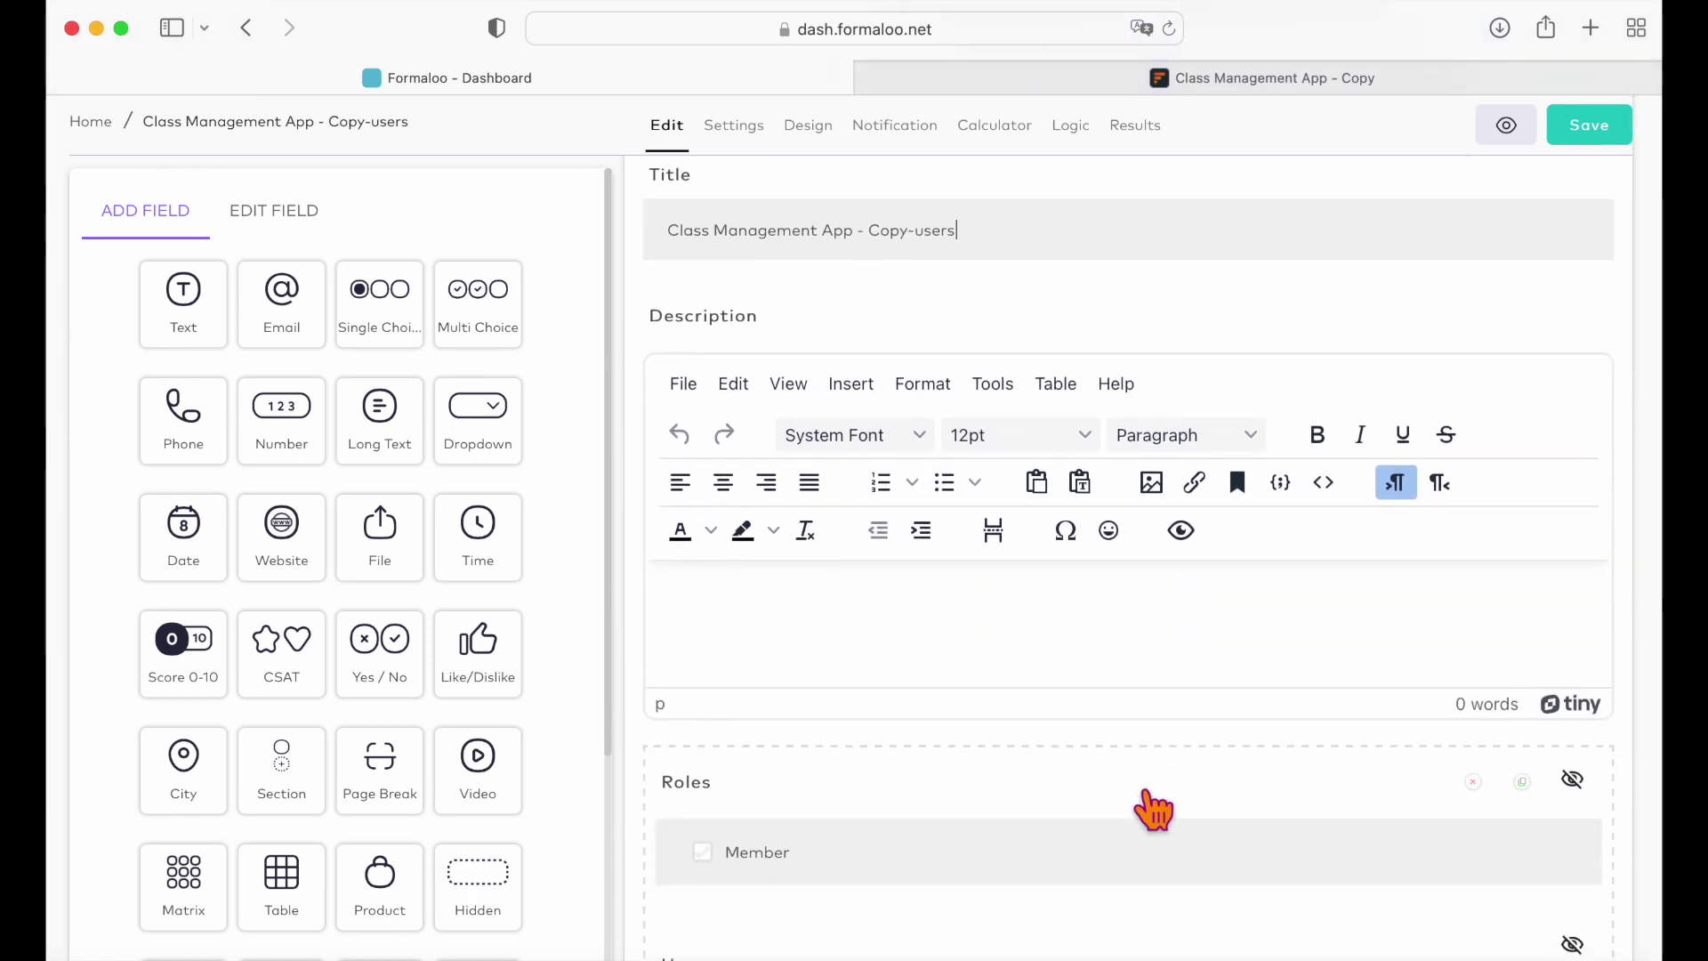
scroll(1154, 810, "down", 6)
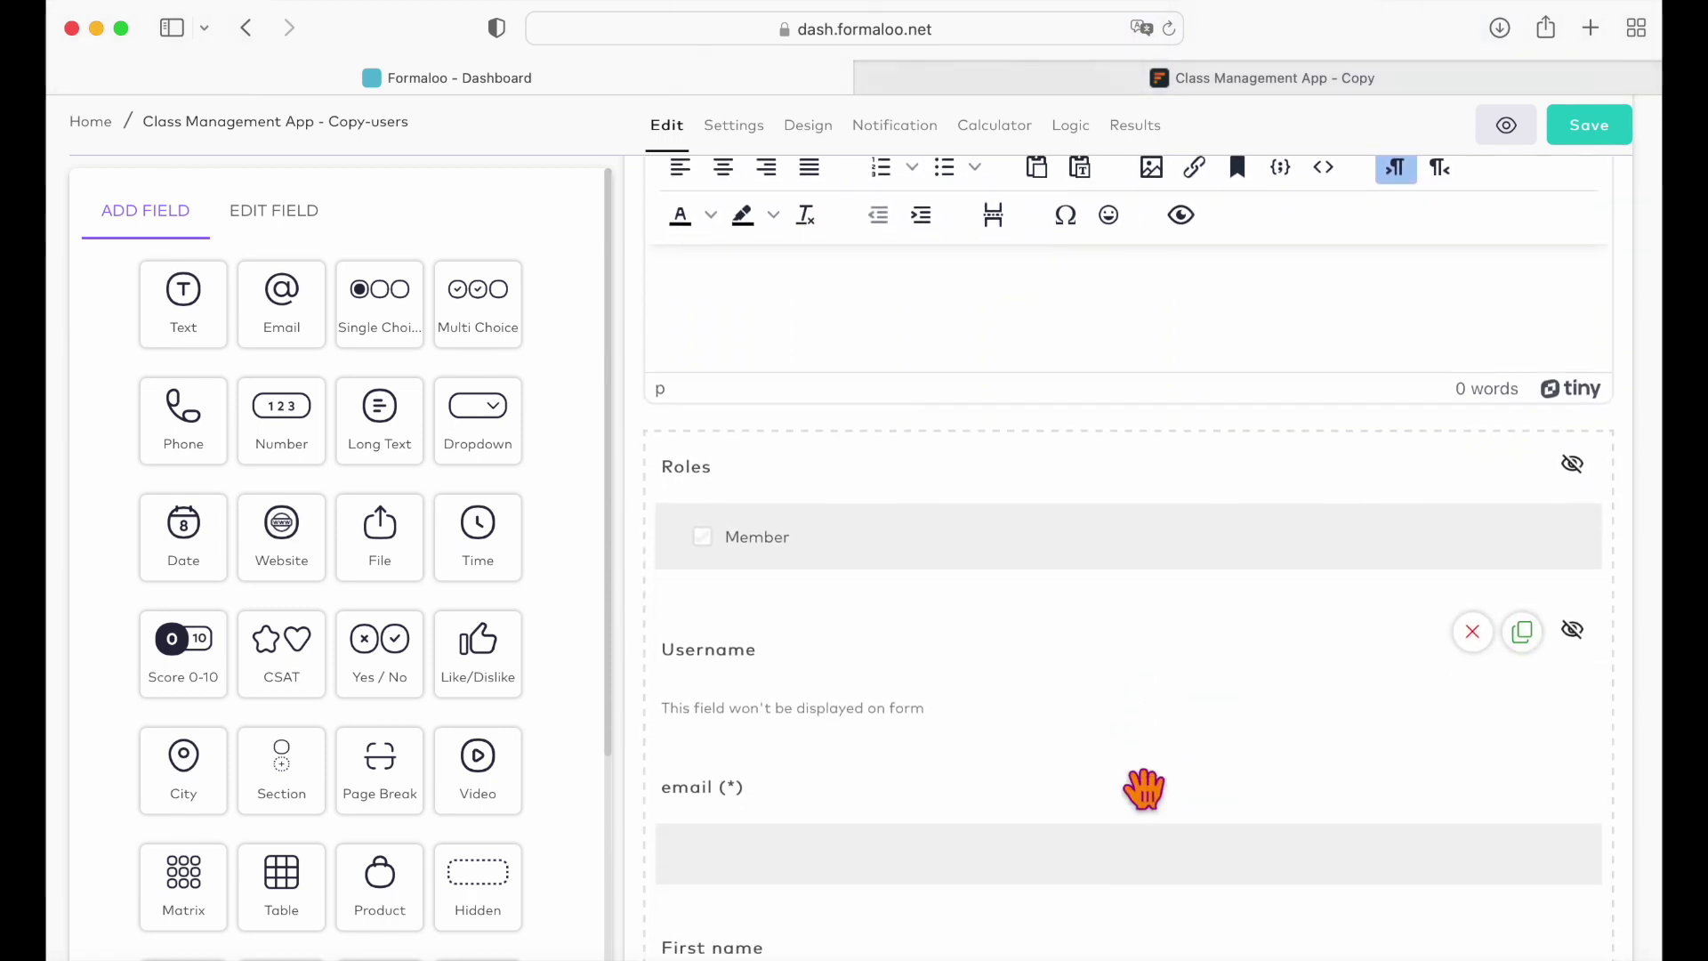
scroll(1147, 801, "down", 15)
left_click(1147, 792)
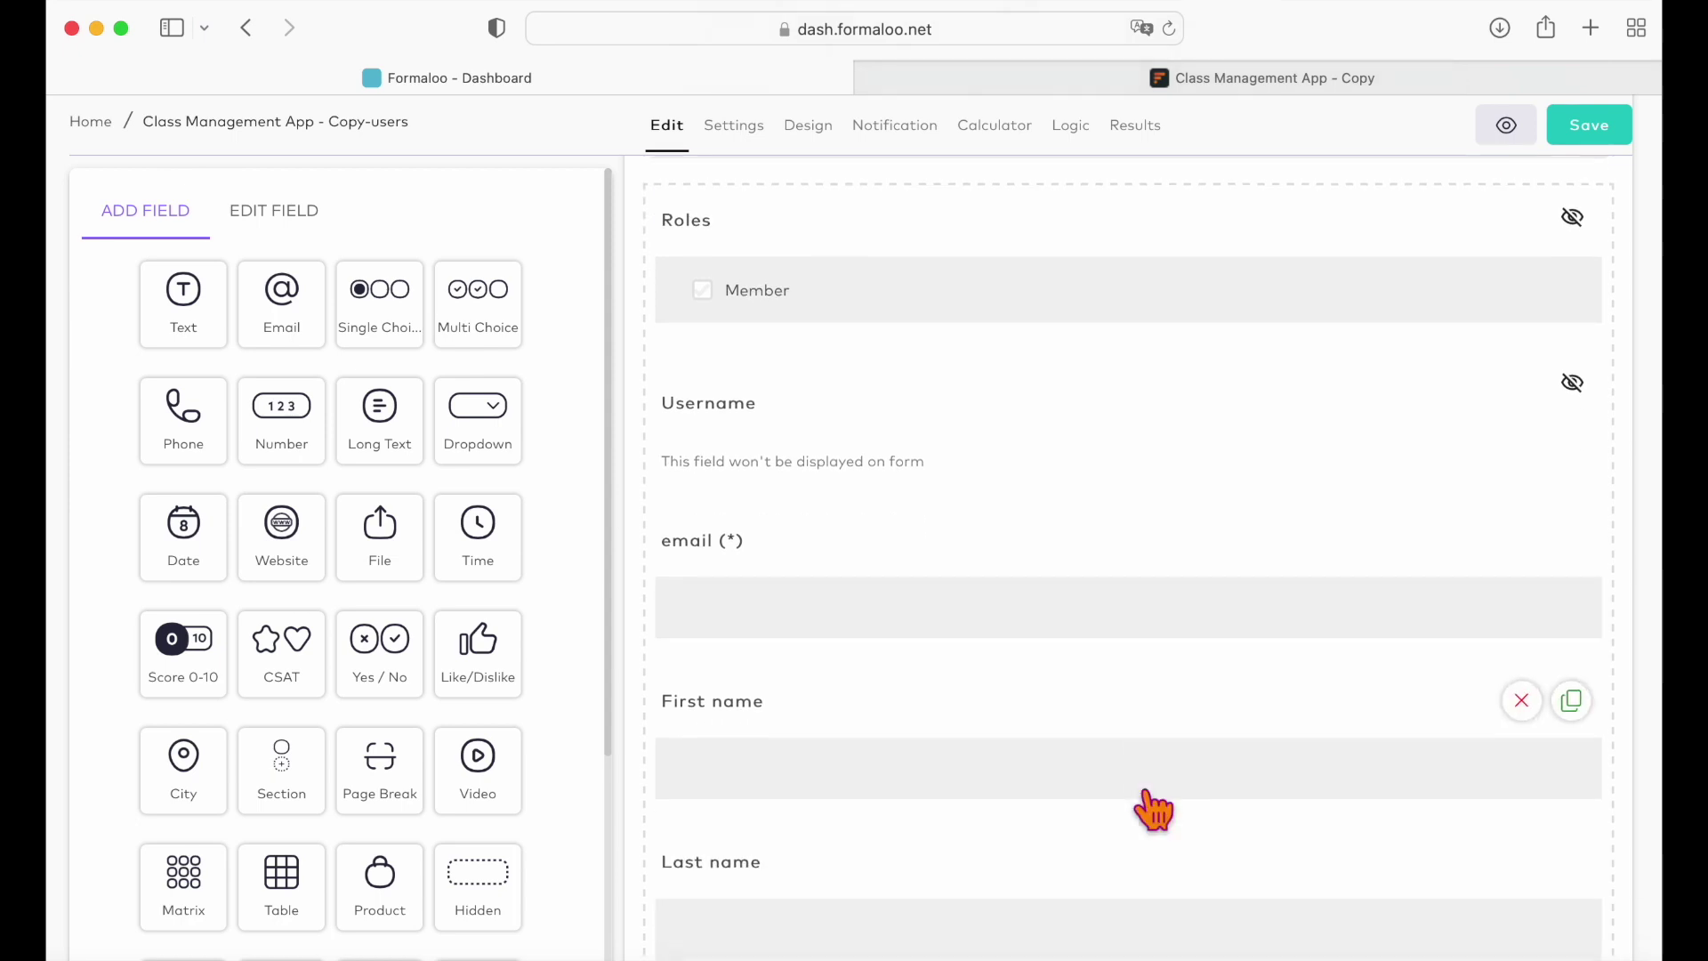
left_click(990, 614)
scroll(979, 605, "down", 4)
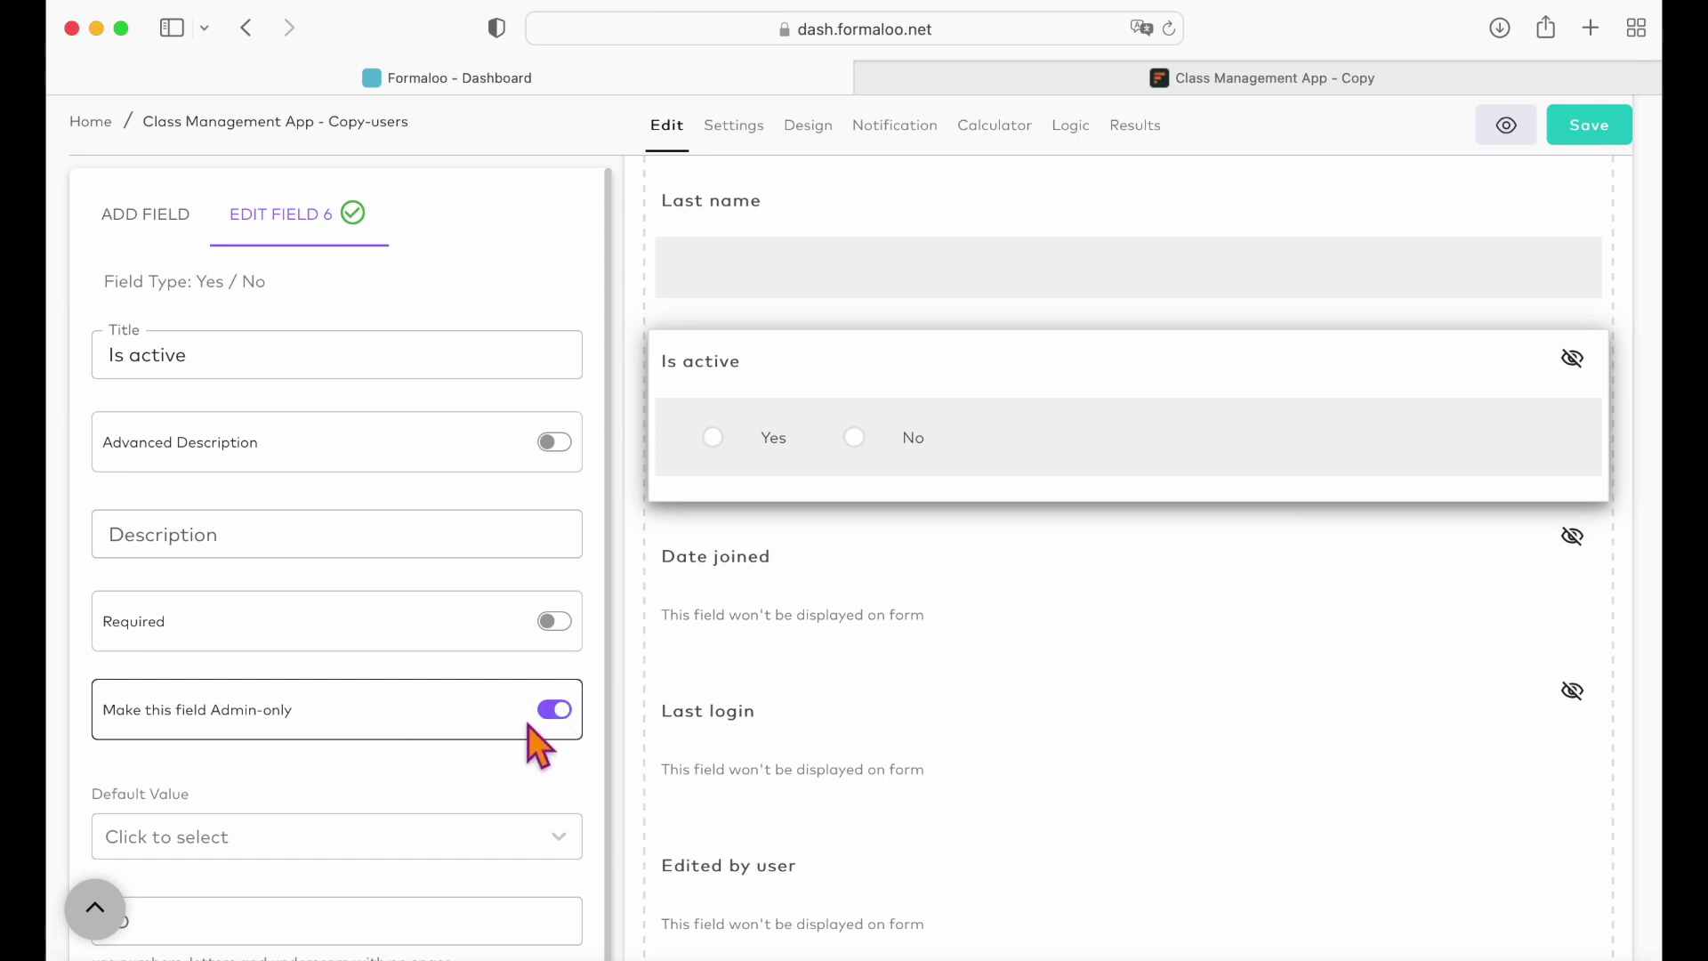
- Add a Teacher option to the Roles field's choices and save the users form
scroll(735, 656, "up", 8)
left_click(938, 336)
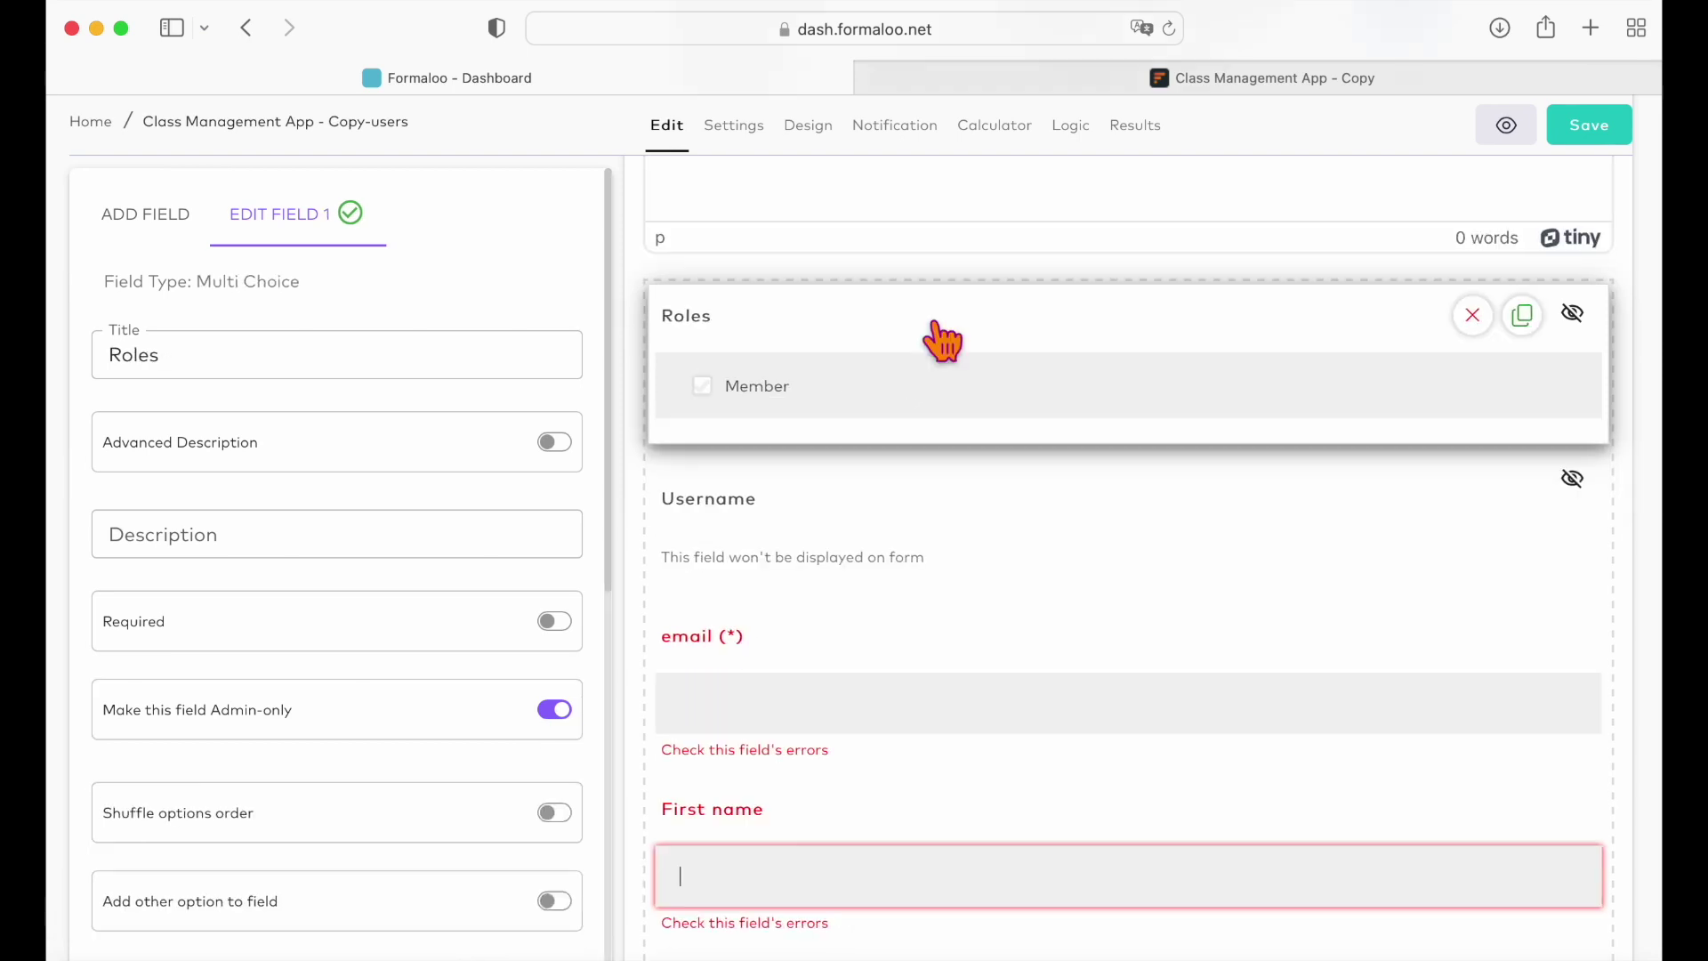
scroll(436, 493, "down", 3)
scroll(382, 626, "down", 5)
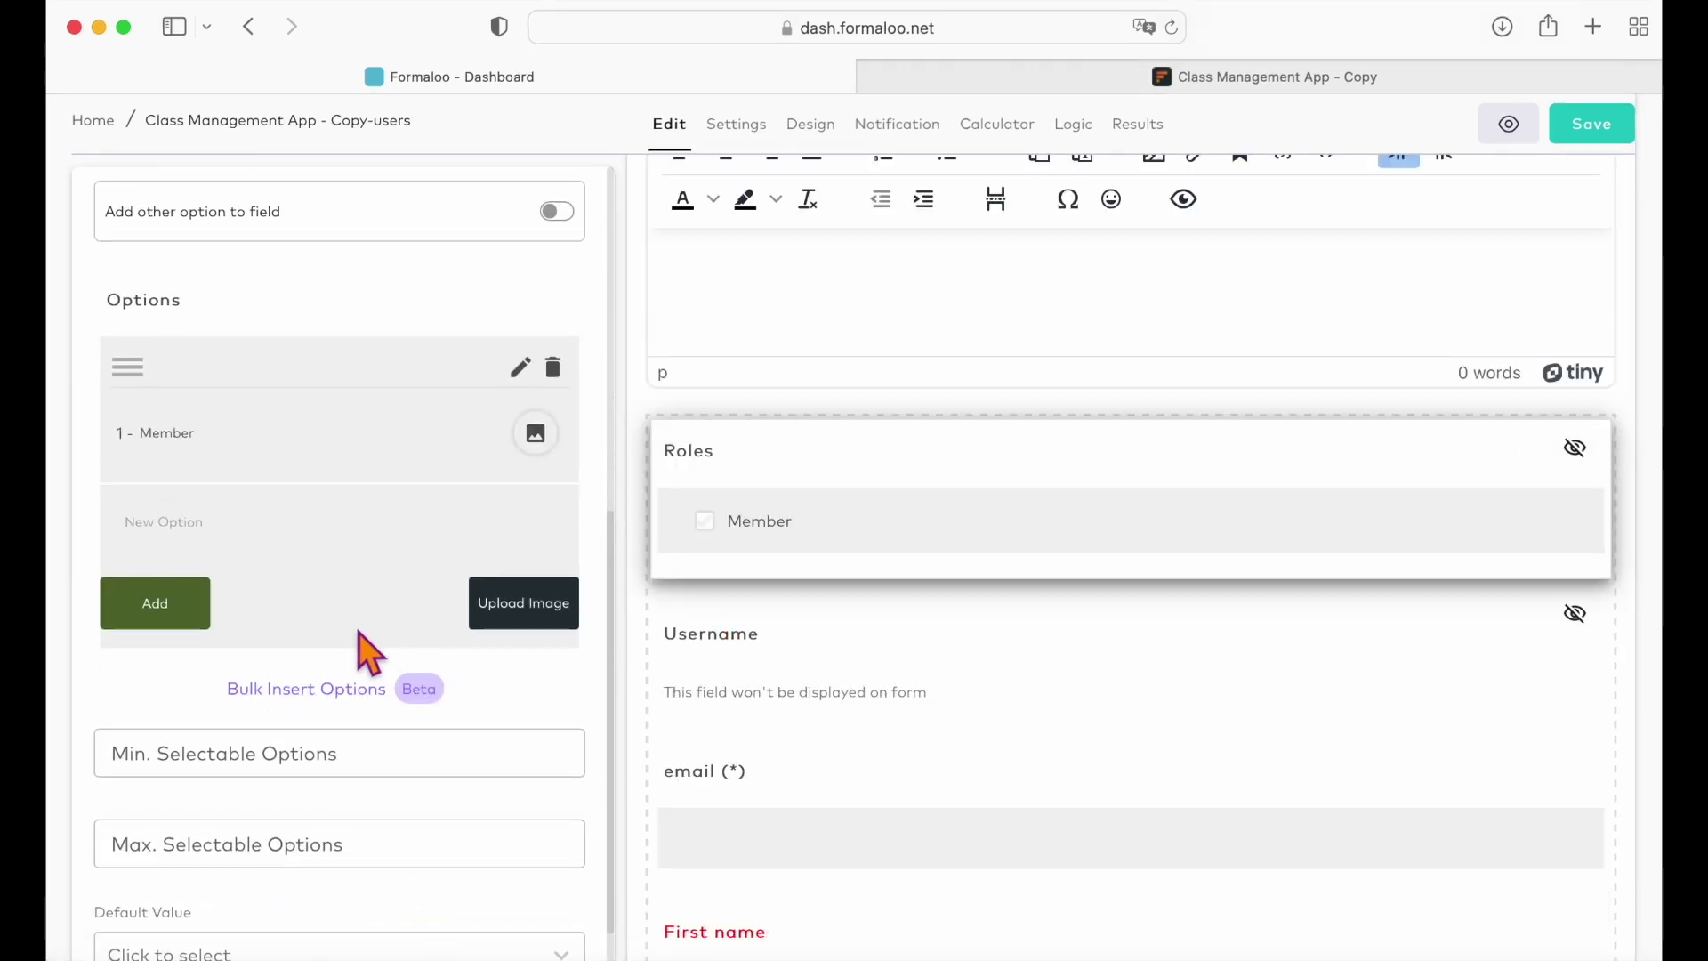
left_click(268, 559)
type("Teacher")
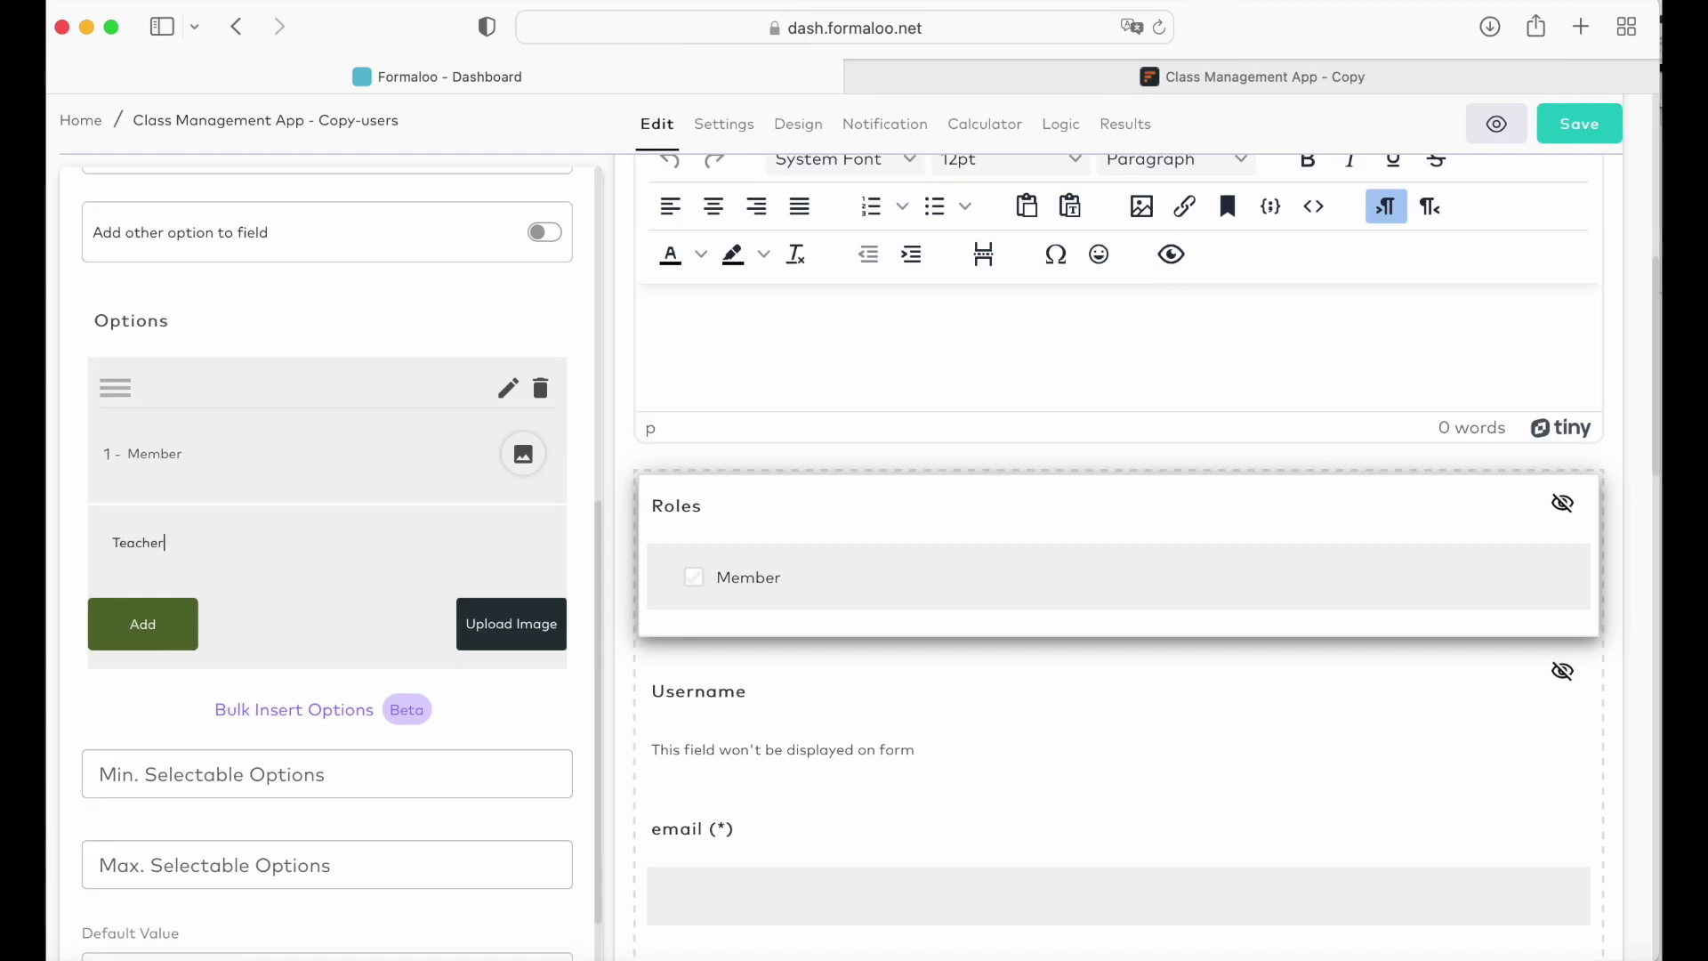
left_click(145, 623)
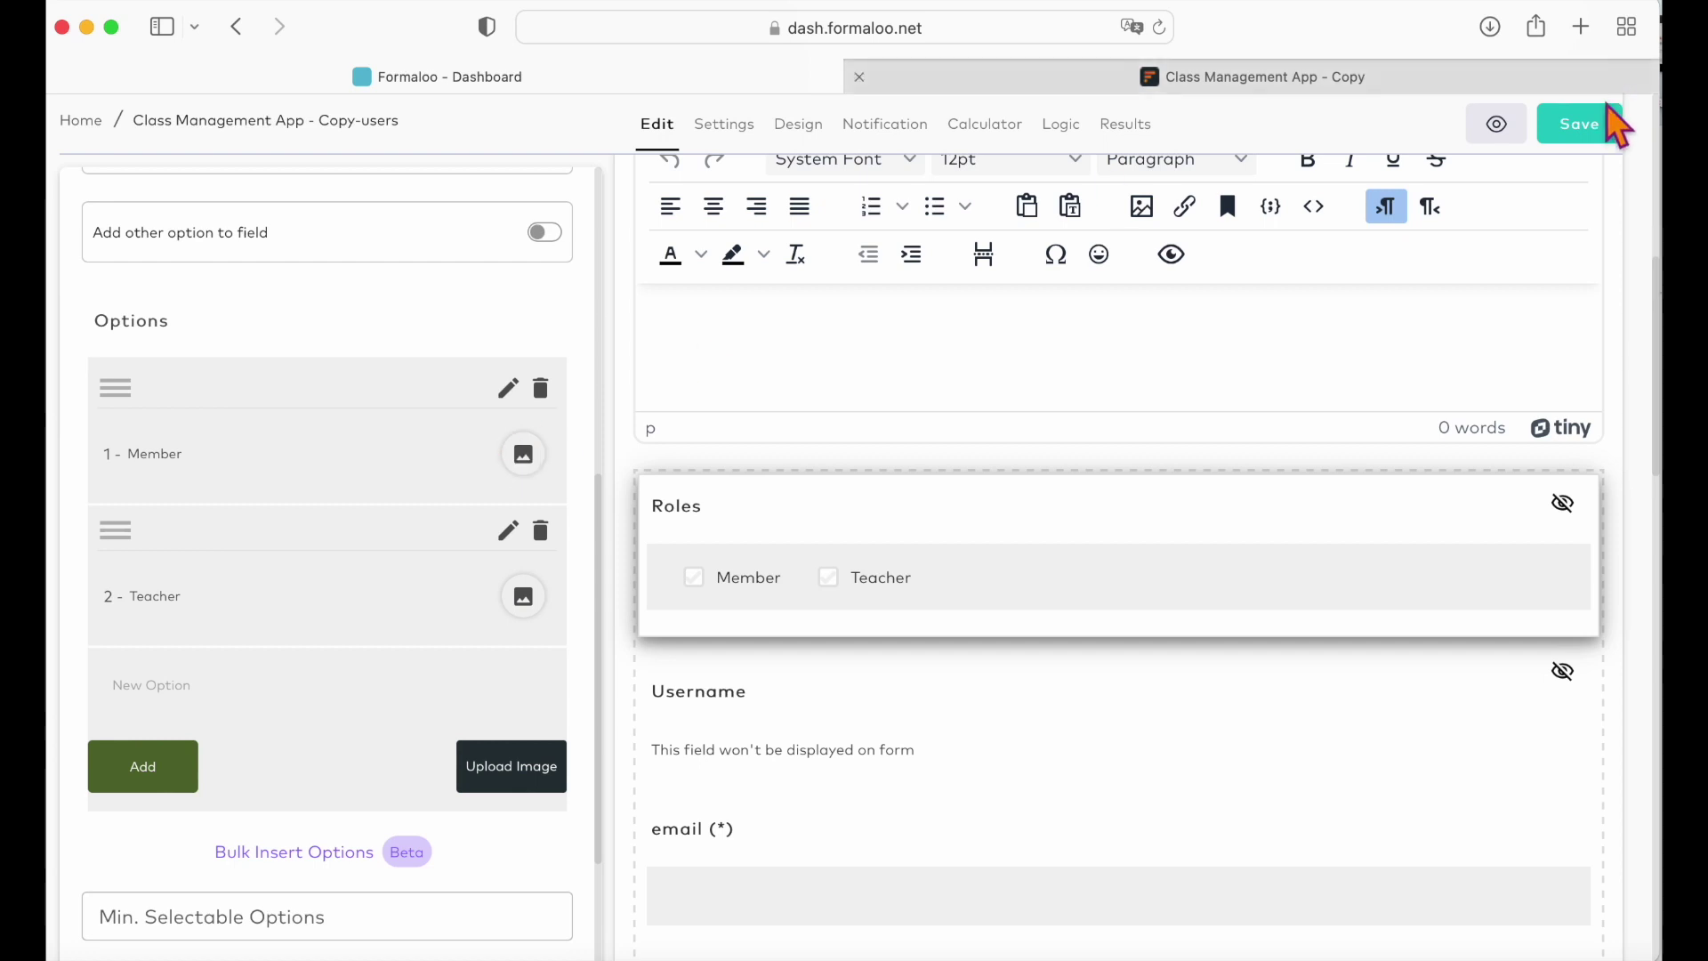
left_click(1597, 124)
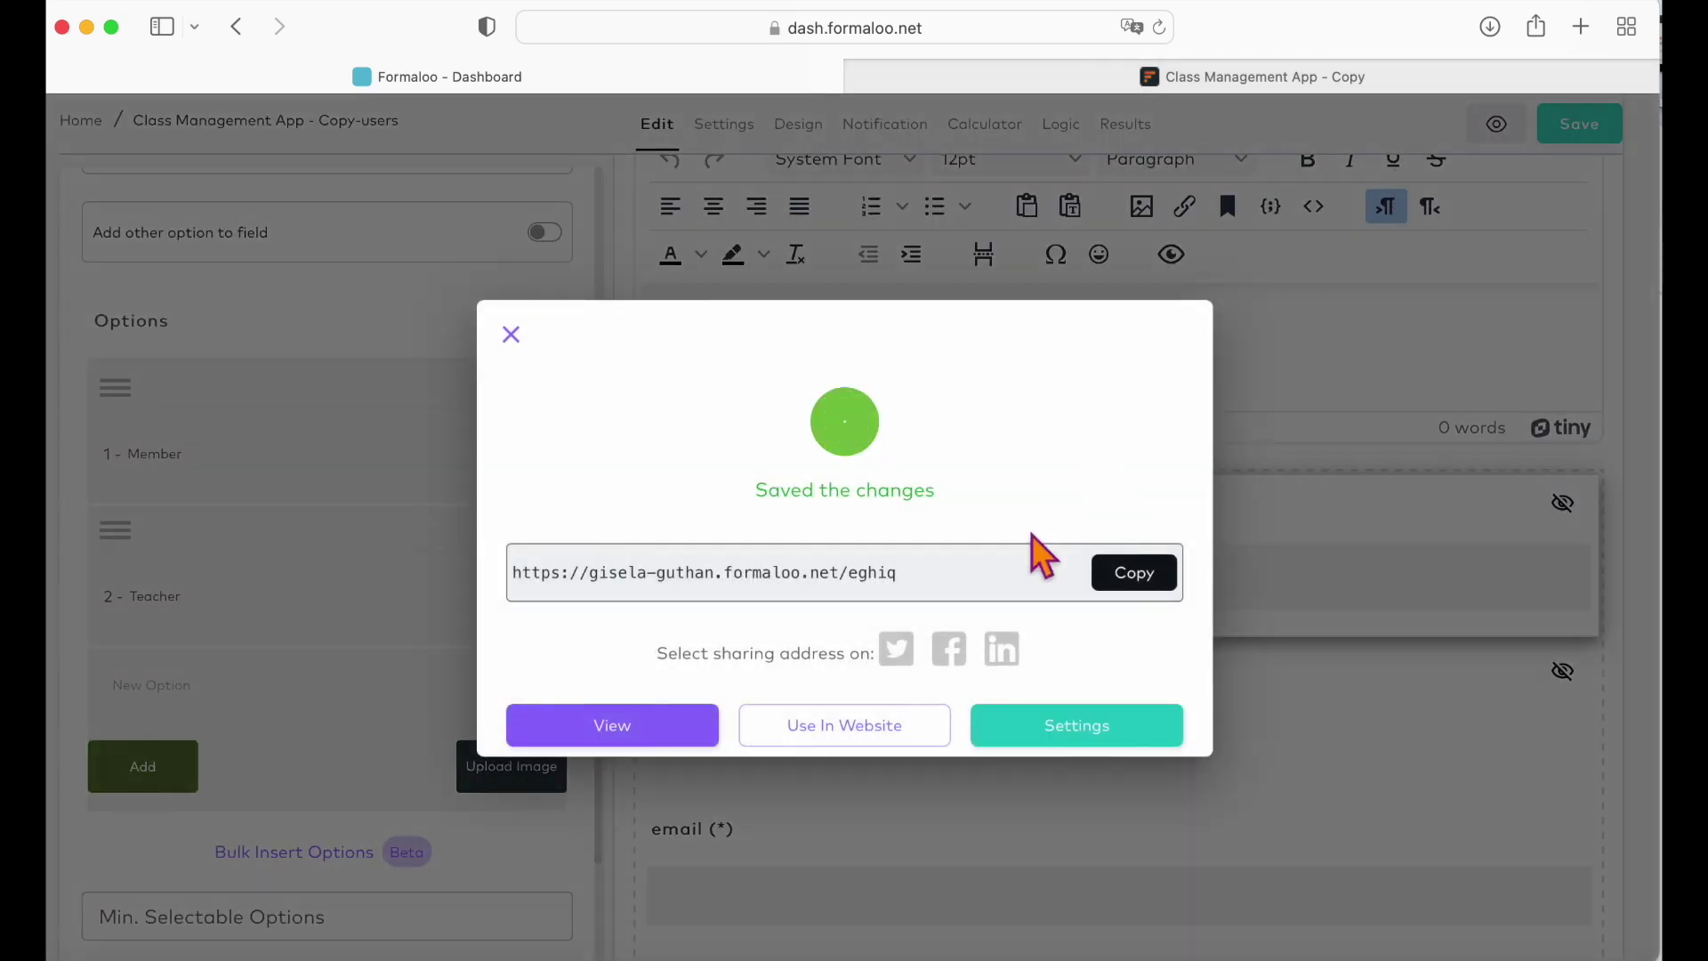
left_click(511, 335)
scroll(458, 267, "up", 5)
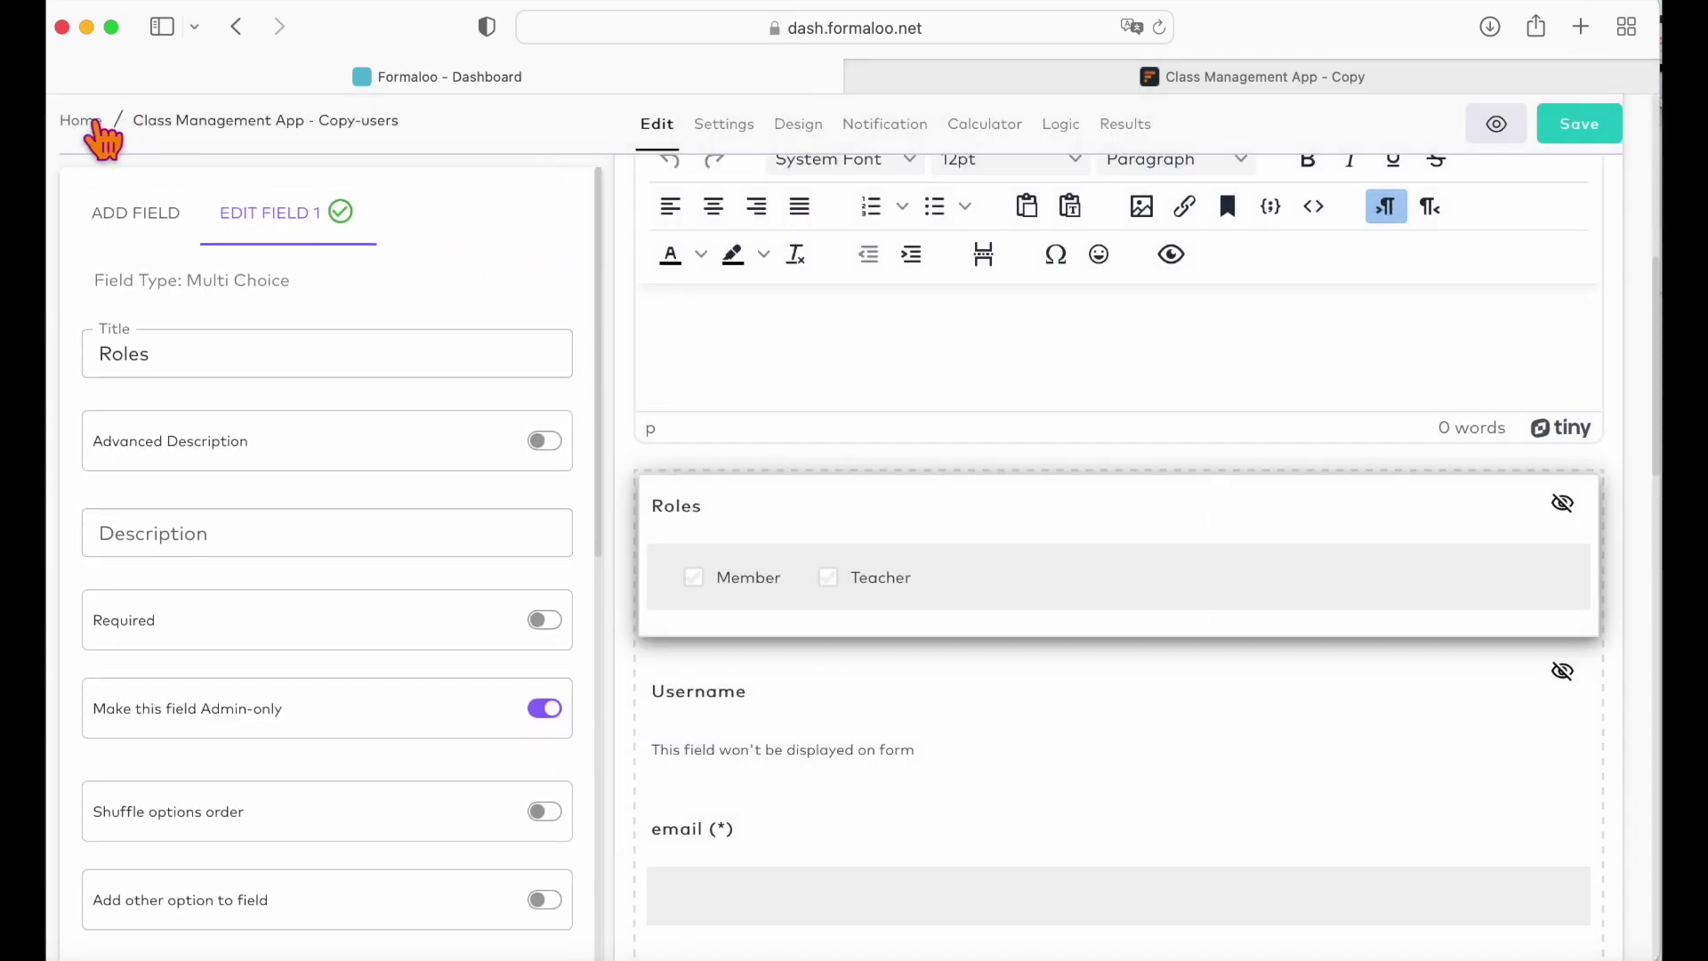
- In the Class Management App - Copy users table, give the test user the Teacher role alongside Member
left_click(80, 120)
left_click(533, 574)
scroll(498, 712, "down", 2)
left_click(465, 783)
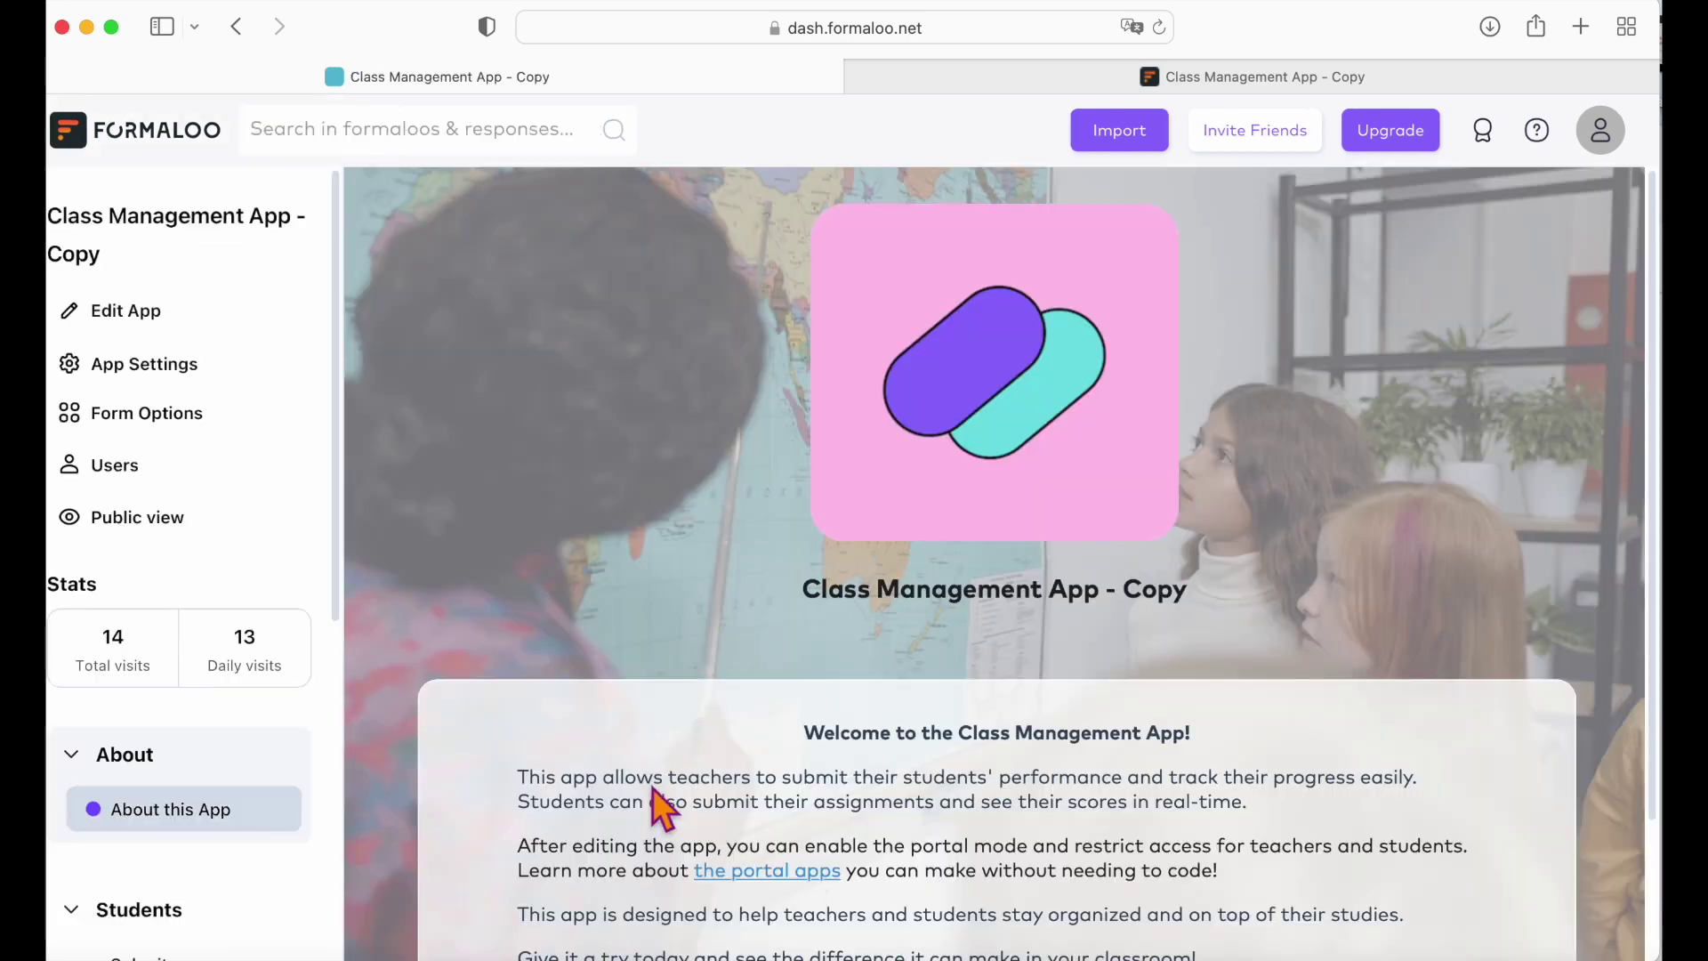
left_click(129, 469)
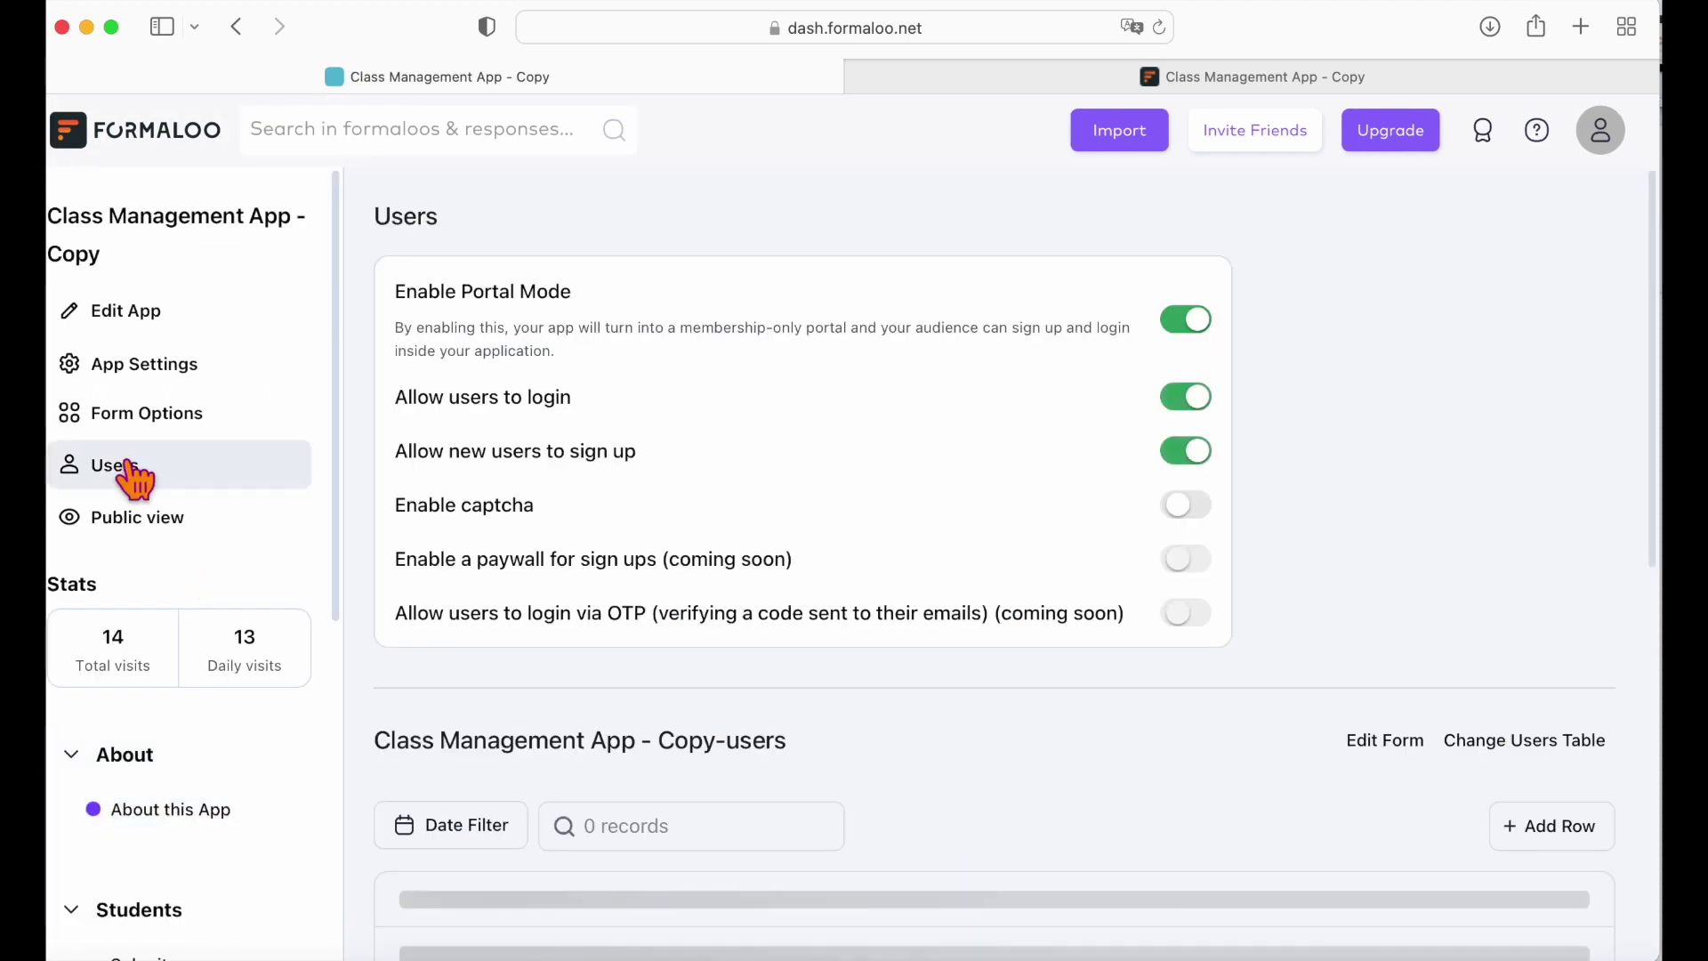
scroll(717, 724, "down", 3)
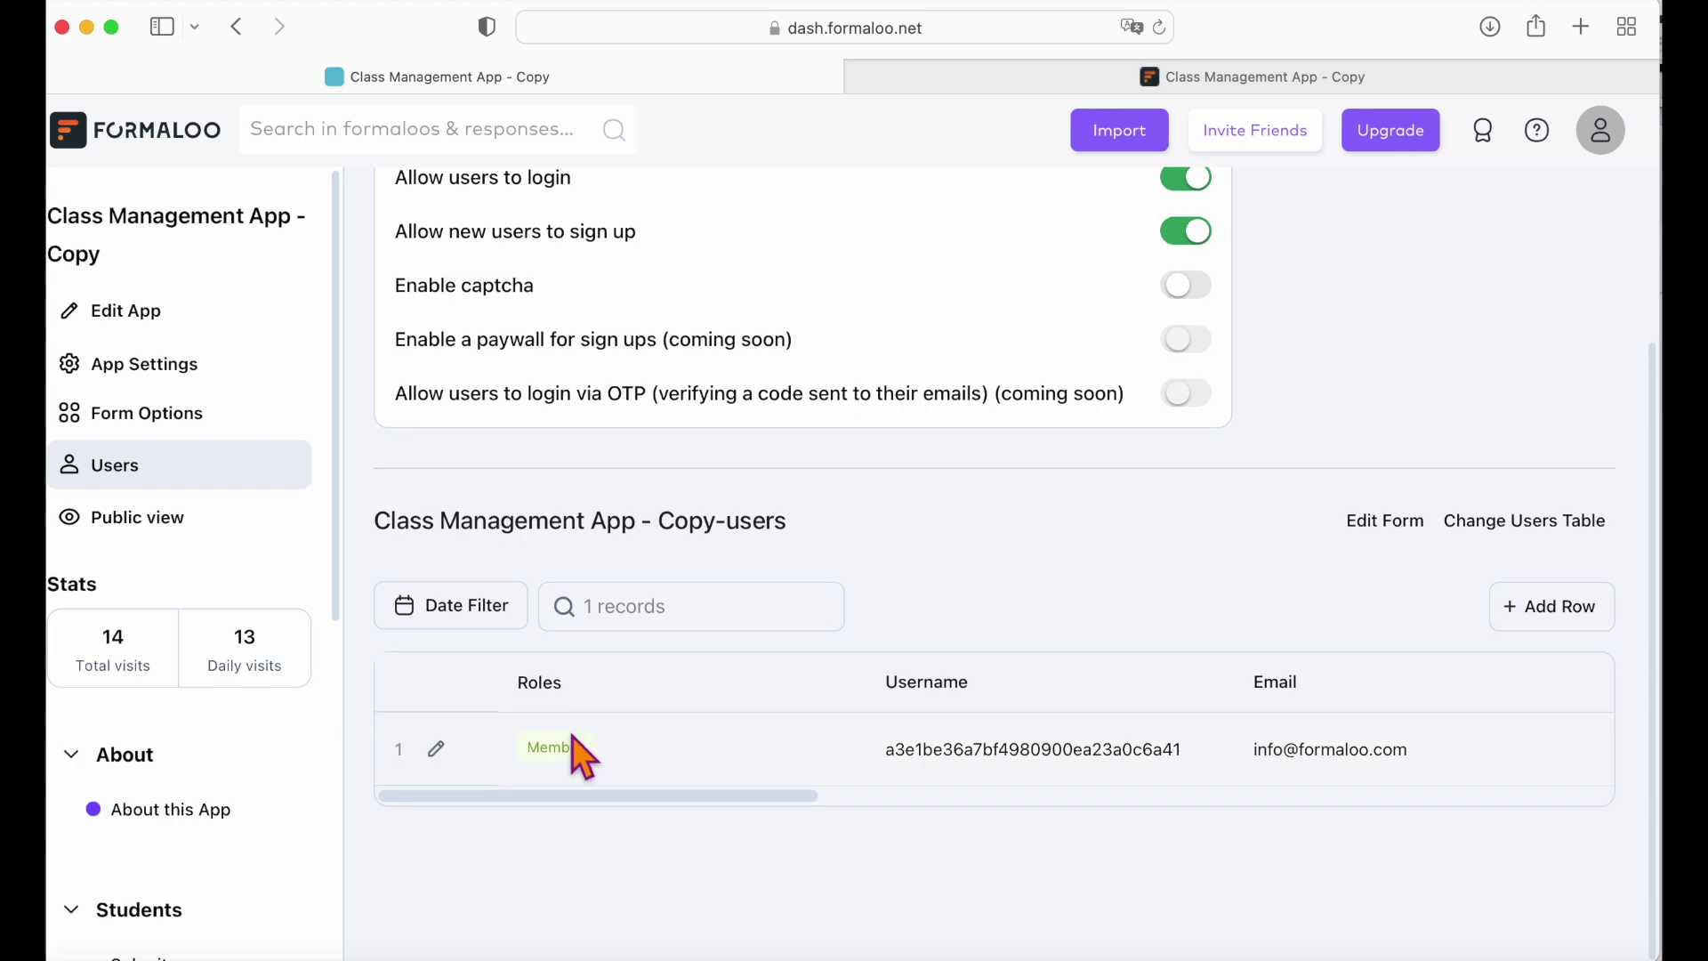
left_click(436, 748)
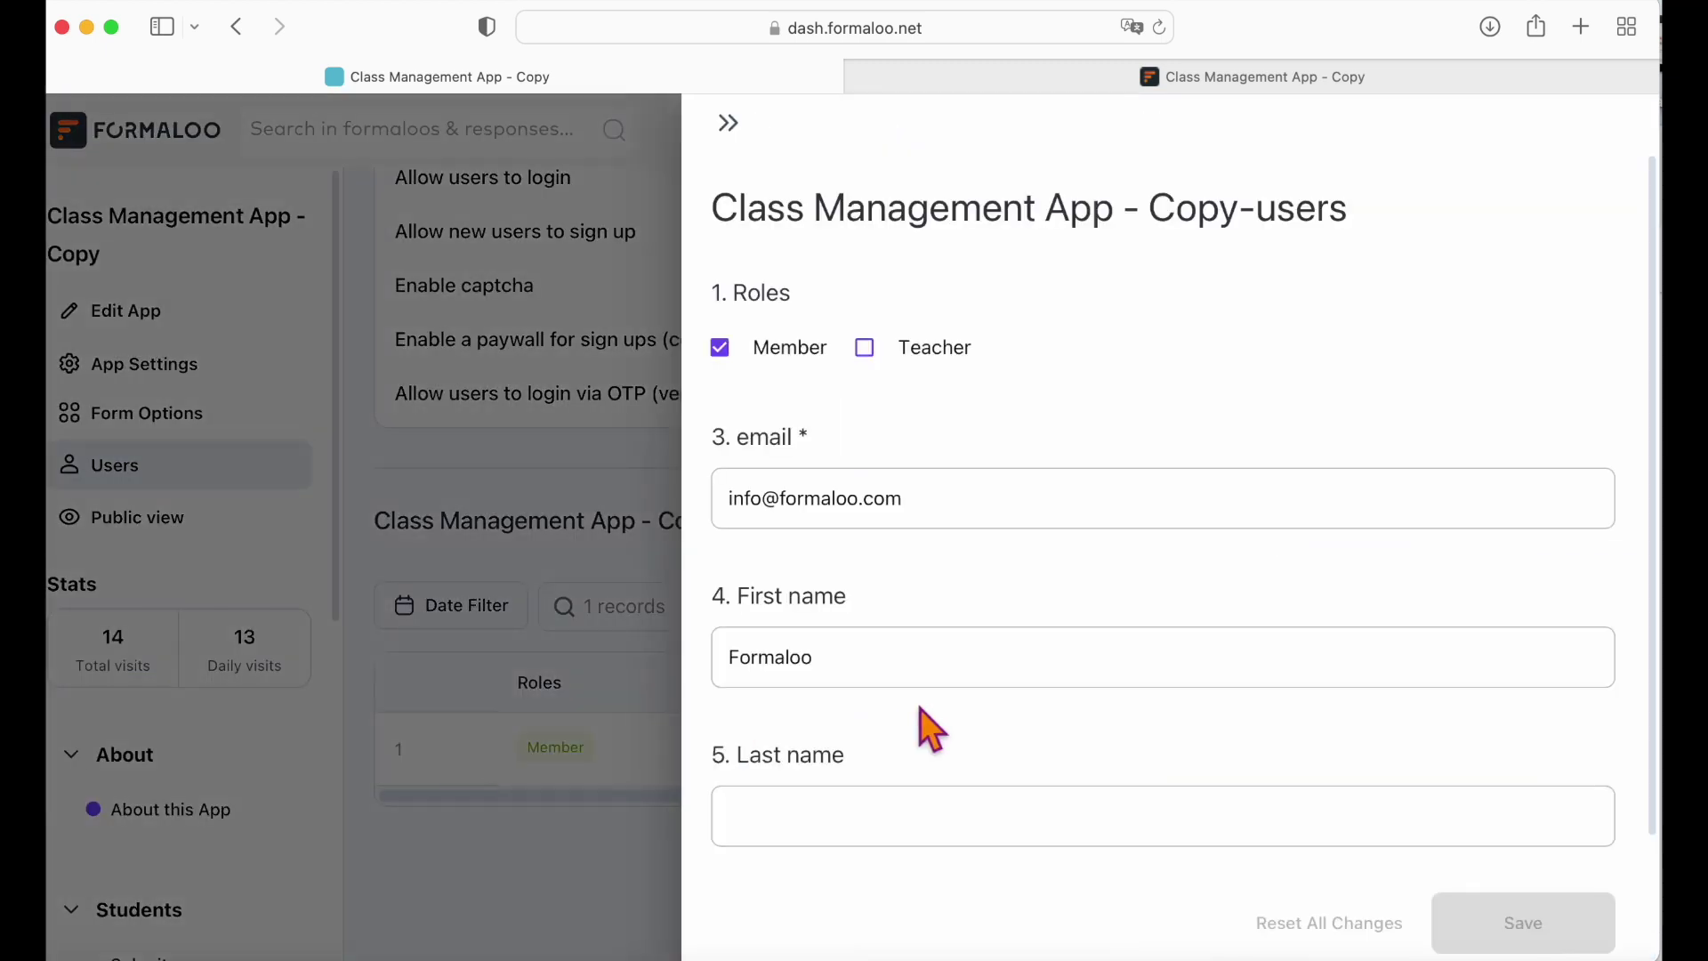
scroll(979, 722, "down", 2)
left_click(877, 276)
key("Return")
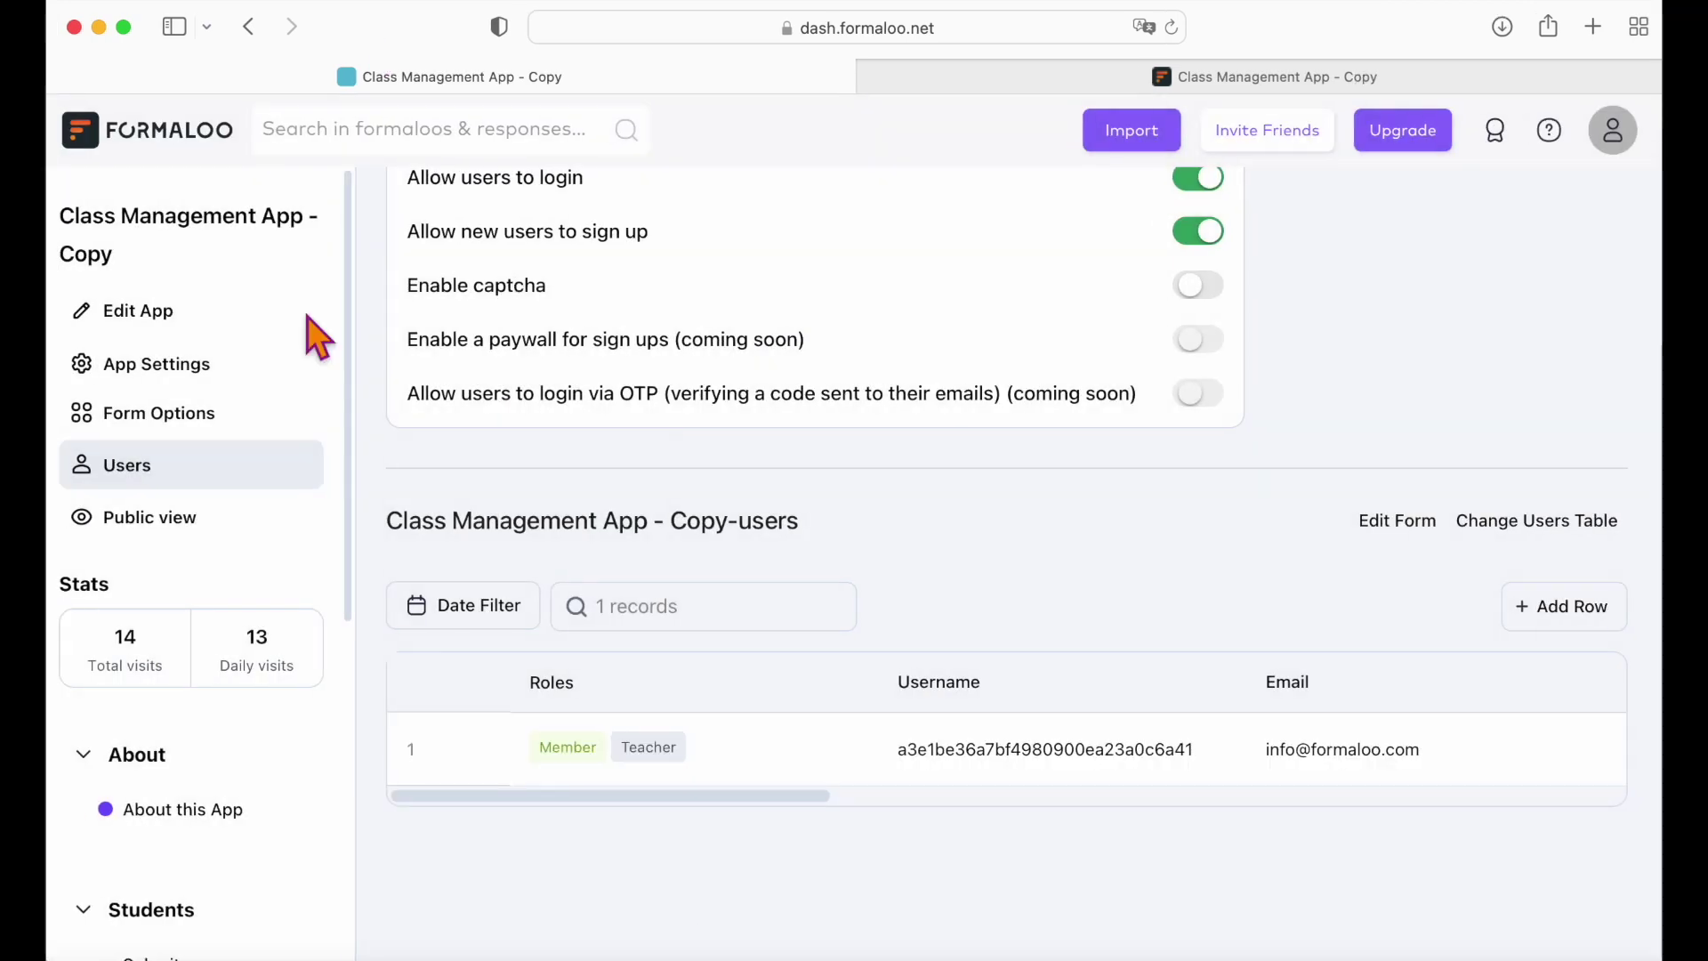
- Put the app's page list into editing mode
left_click(156, 322)
scroll(153, 800, "down", 3)
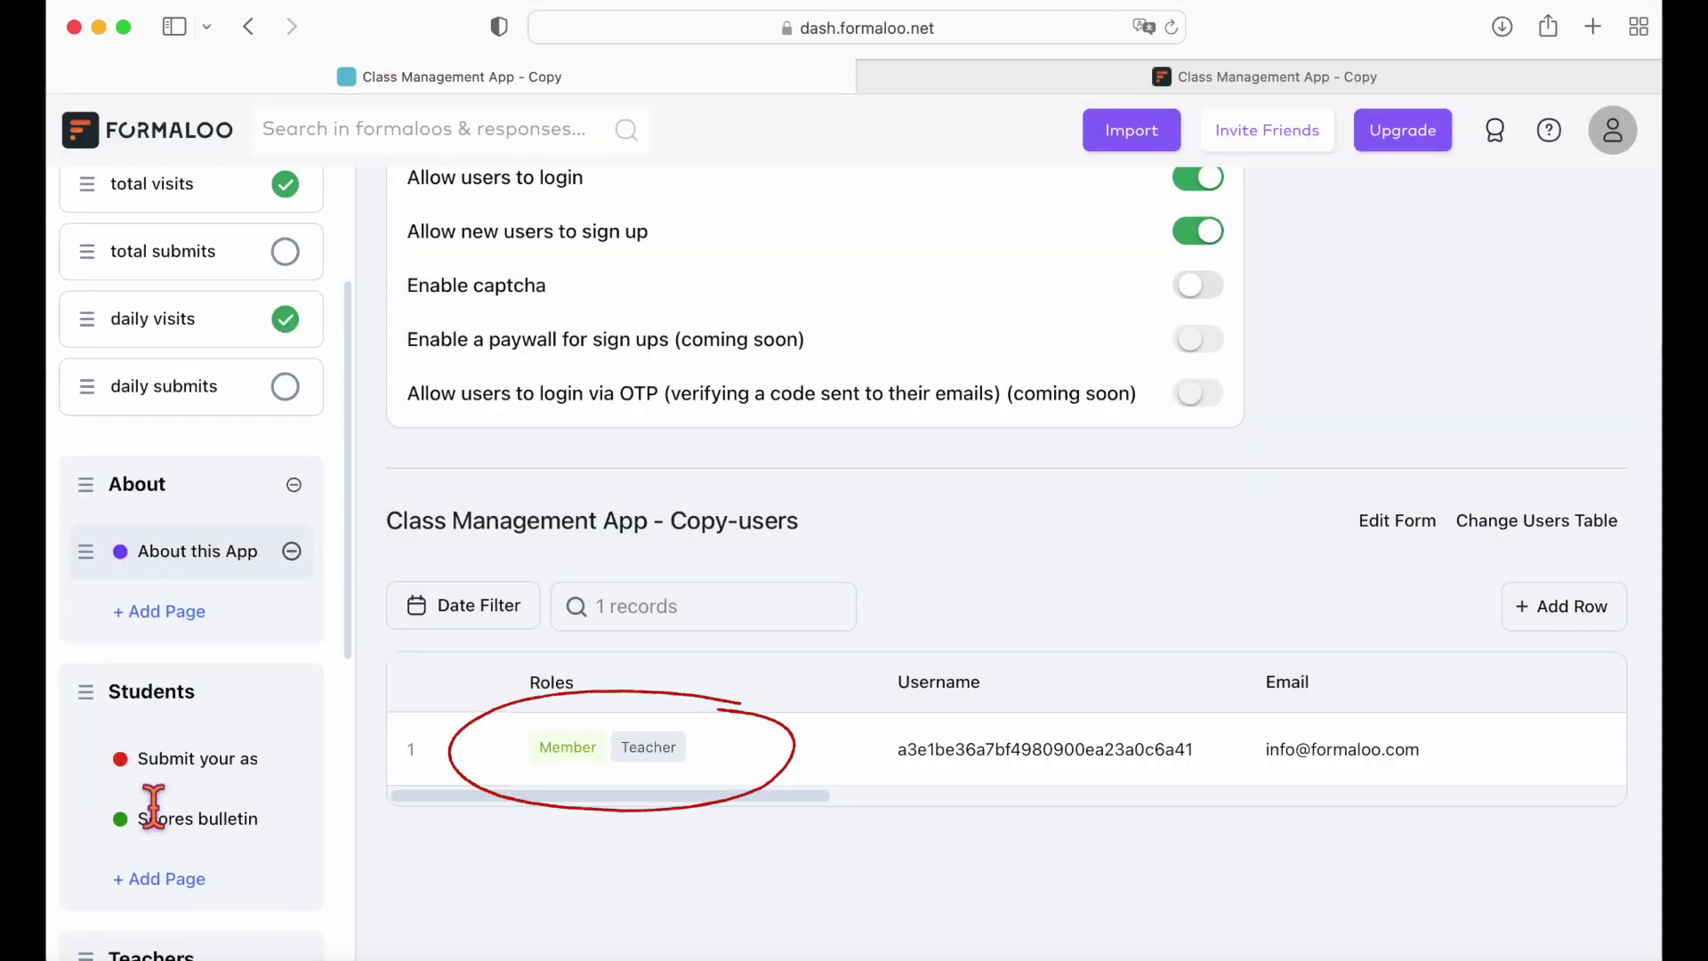
scroll(153, 805, "down", 2)
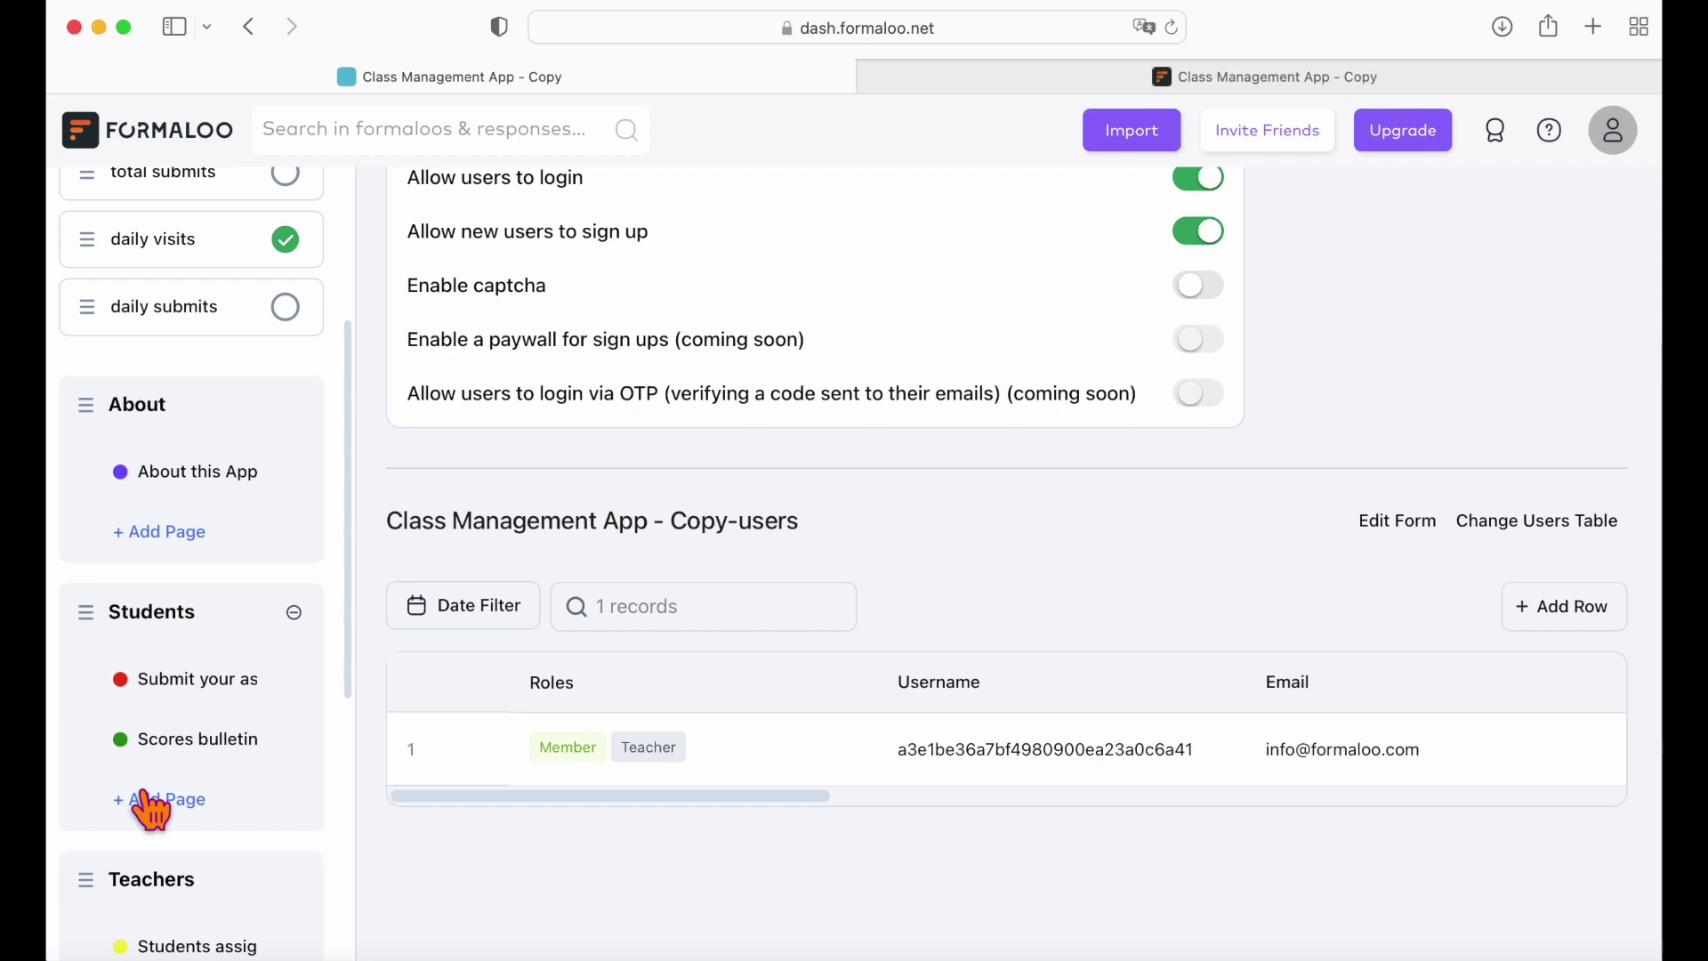
- Set the Students assignments page to specific user access levels with only Teacher allowed, and save
scroll(153, 810, "down", 2)
left_click(156, 808)
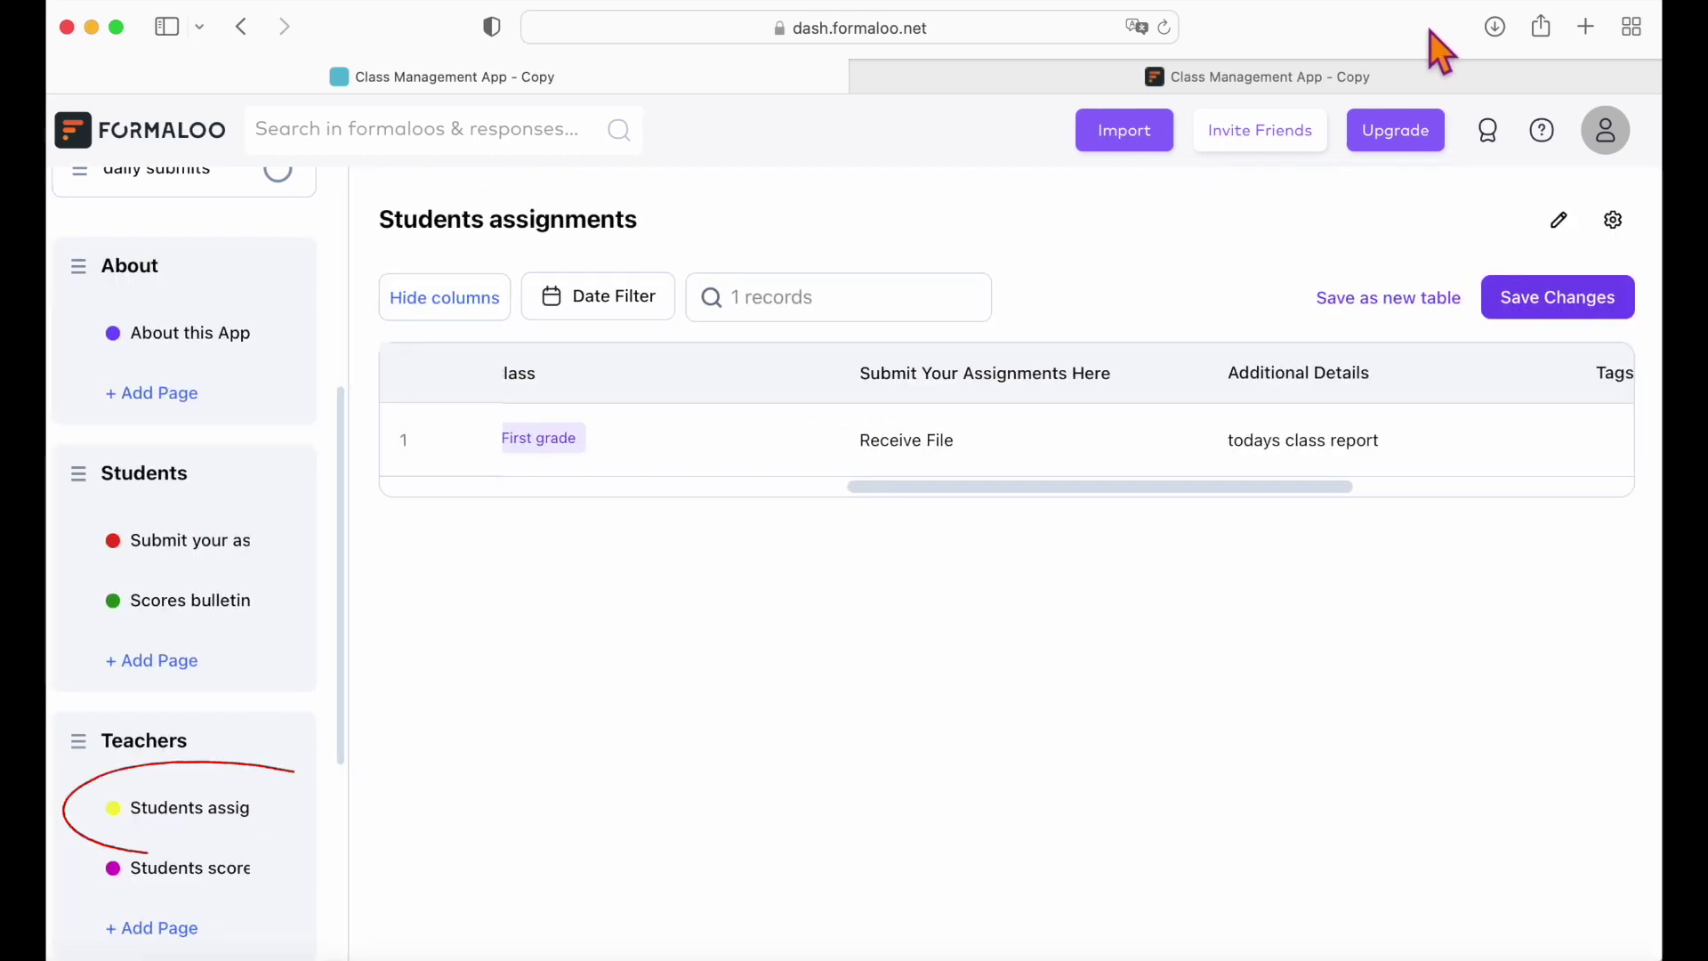
left_click(1608, 218)
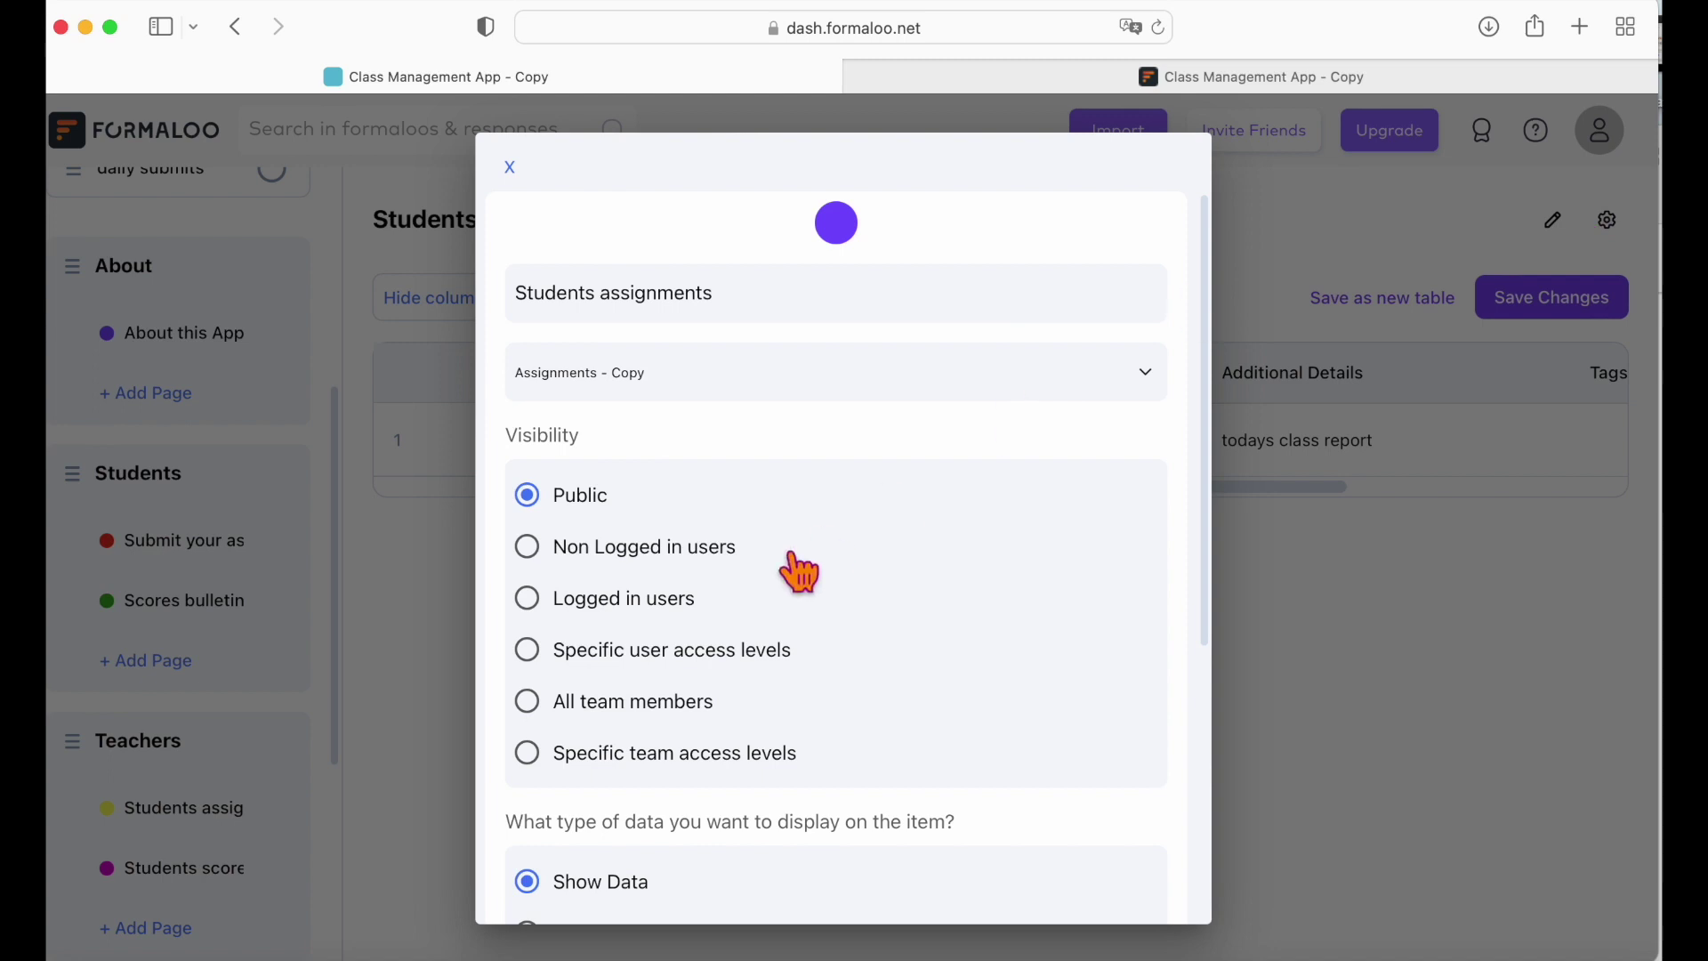
left_click(538, 656)
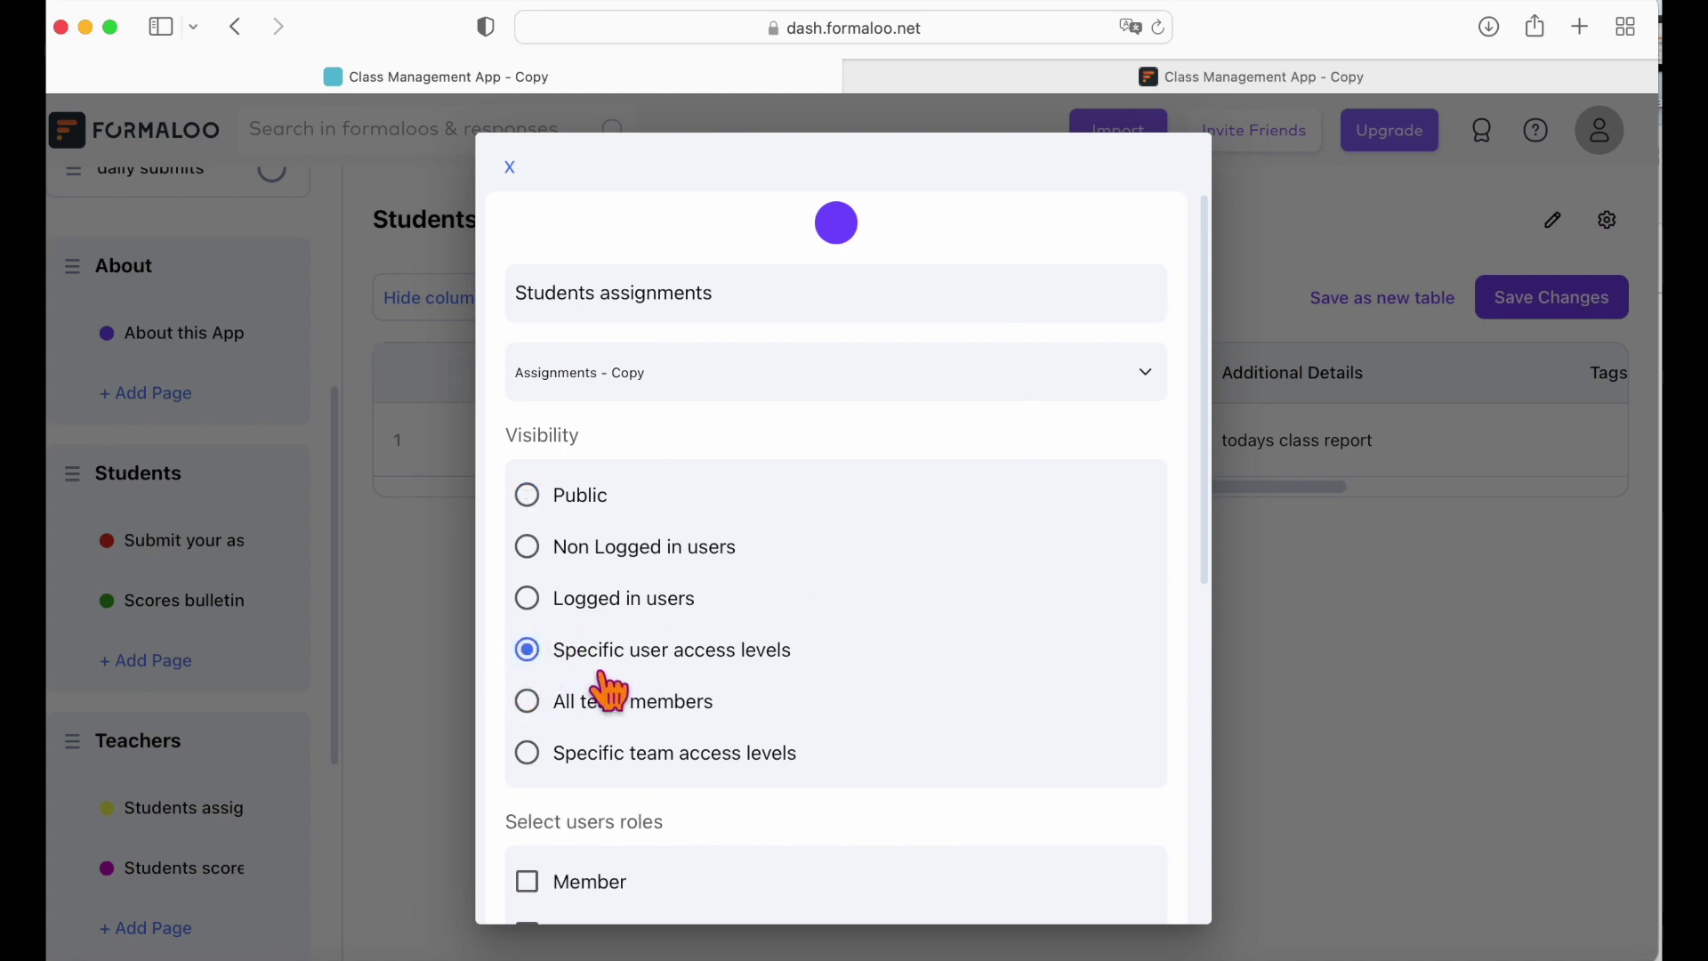
scroll(699, 725, "down", 5)
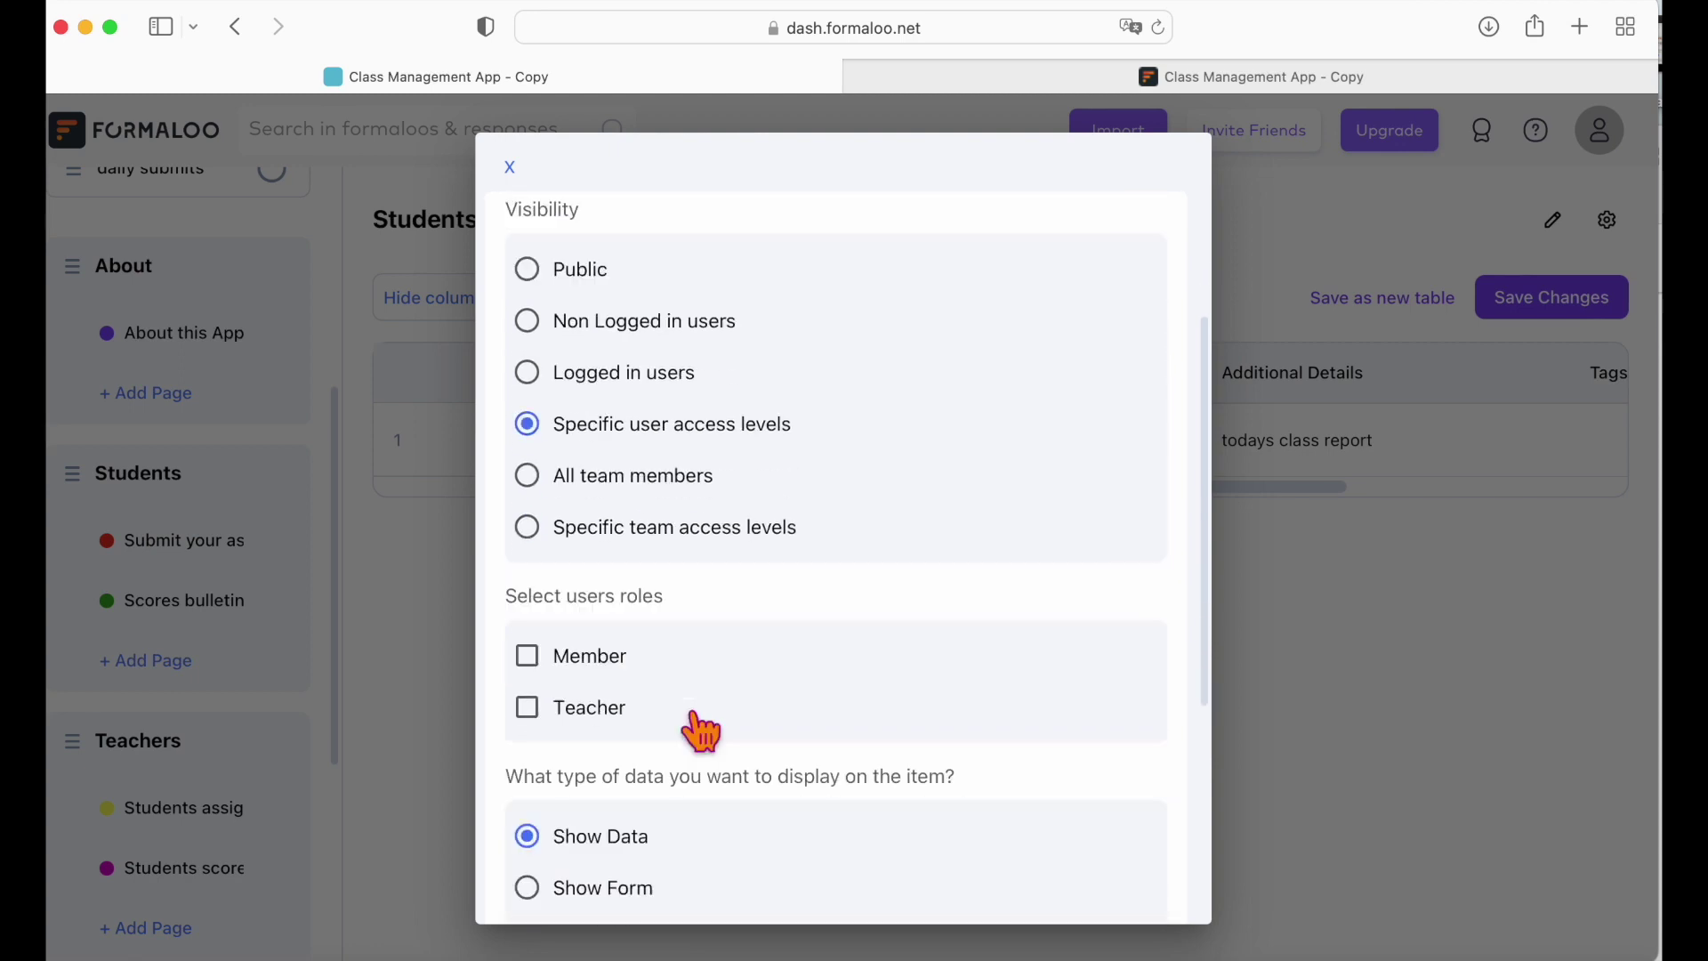
left_click(528, 620)
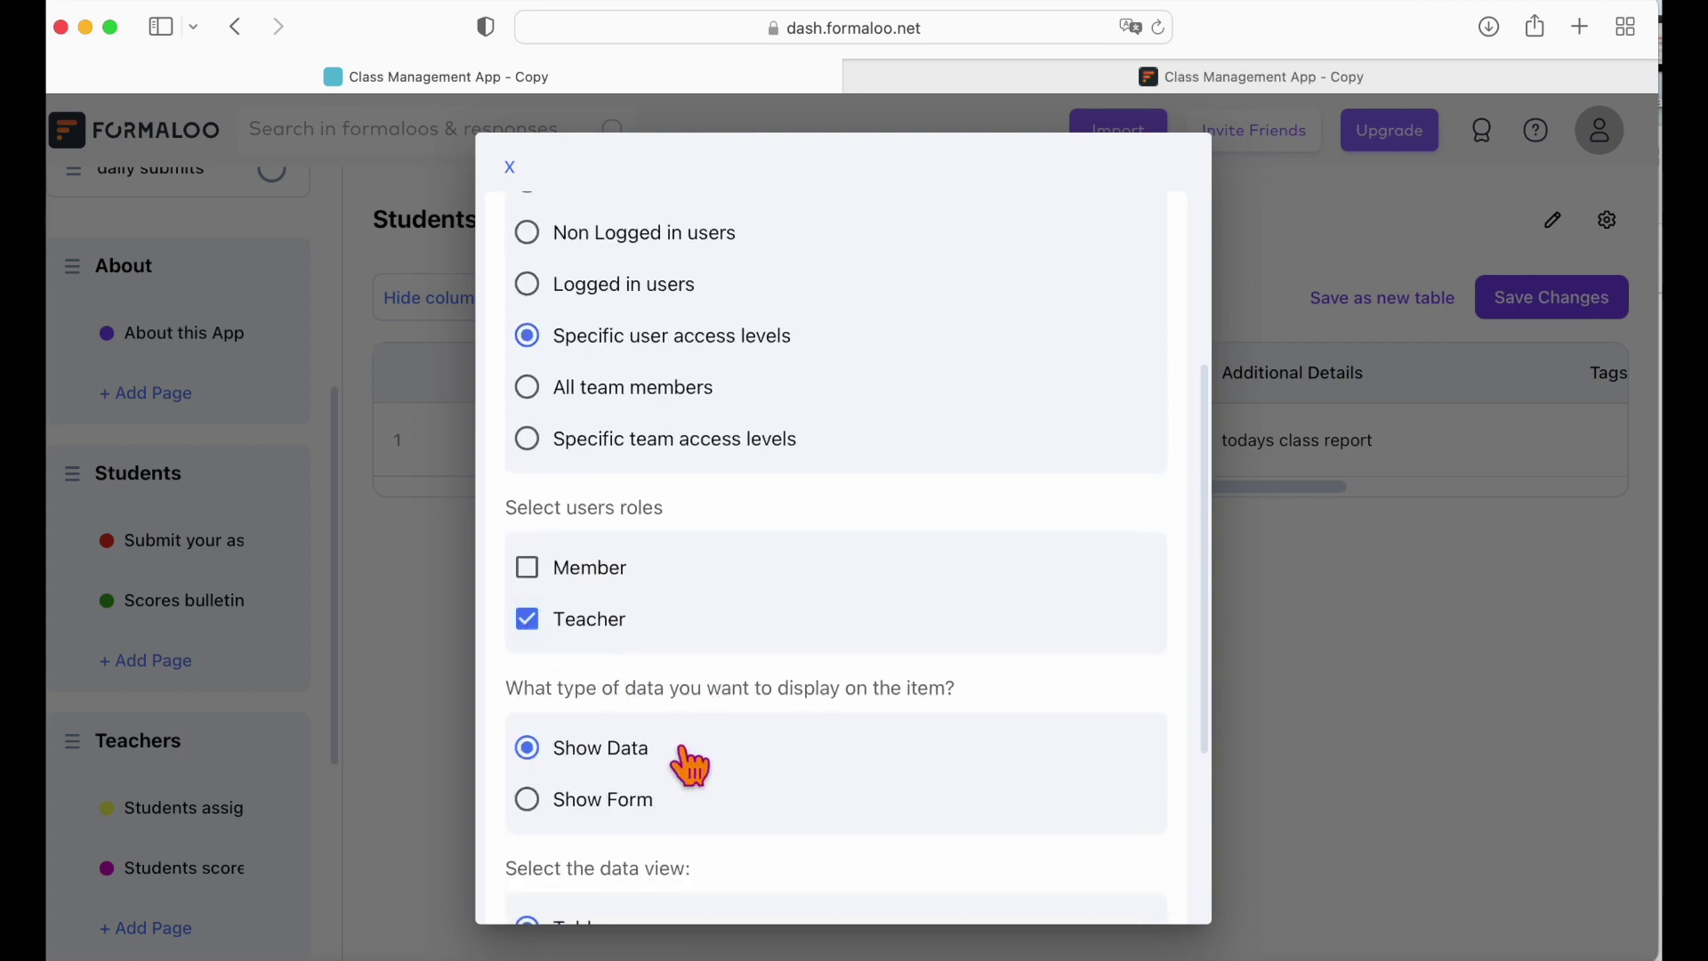
scroll(693, 767, "down", 5)
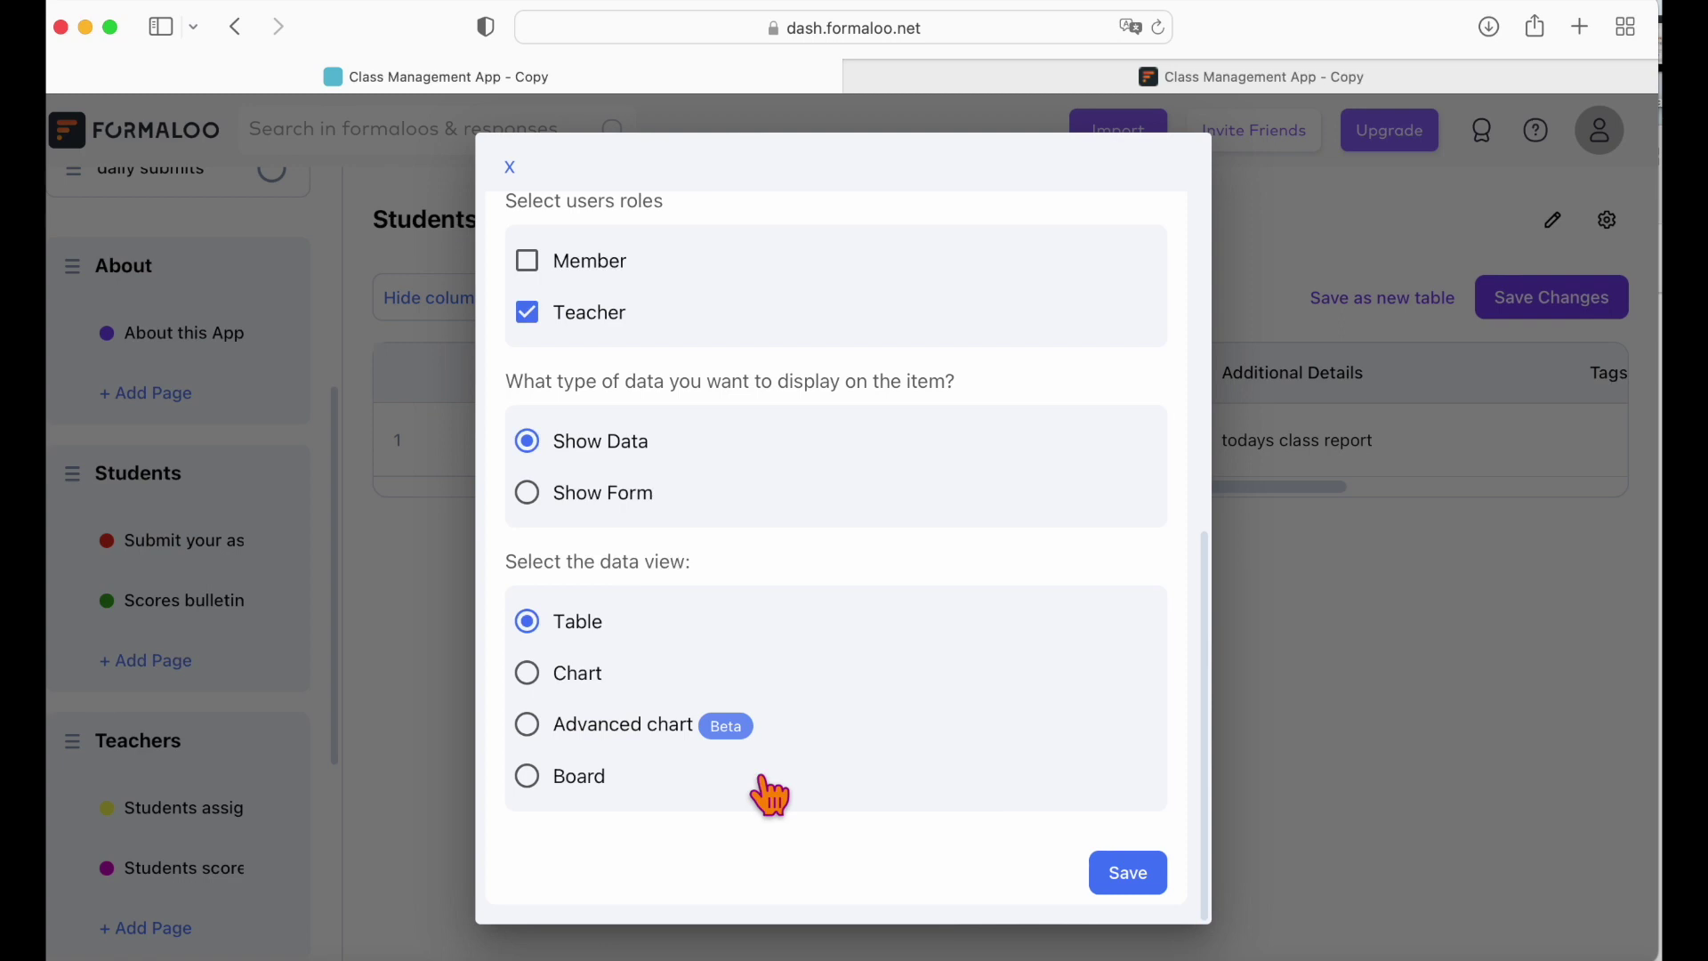
left_click(1128, 877)
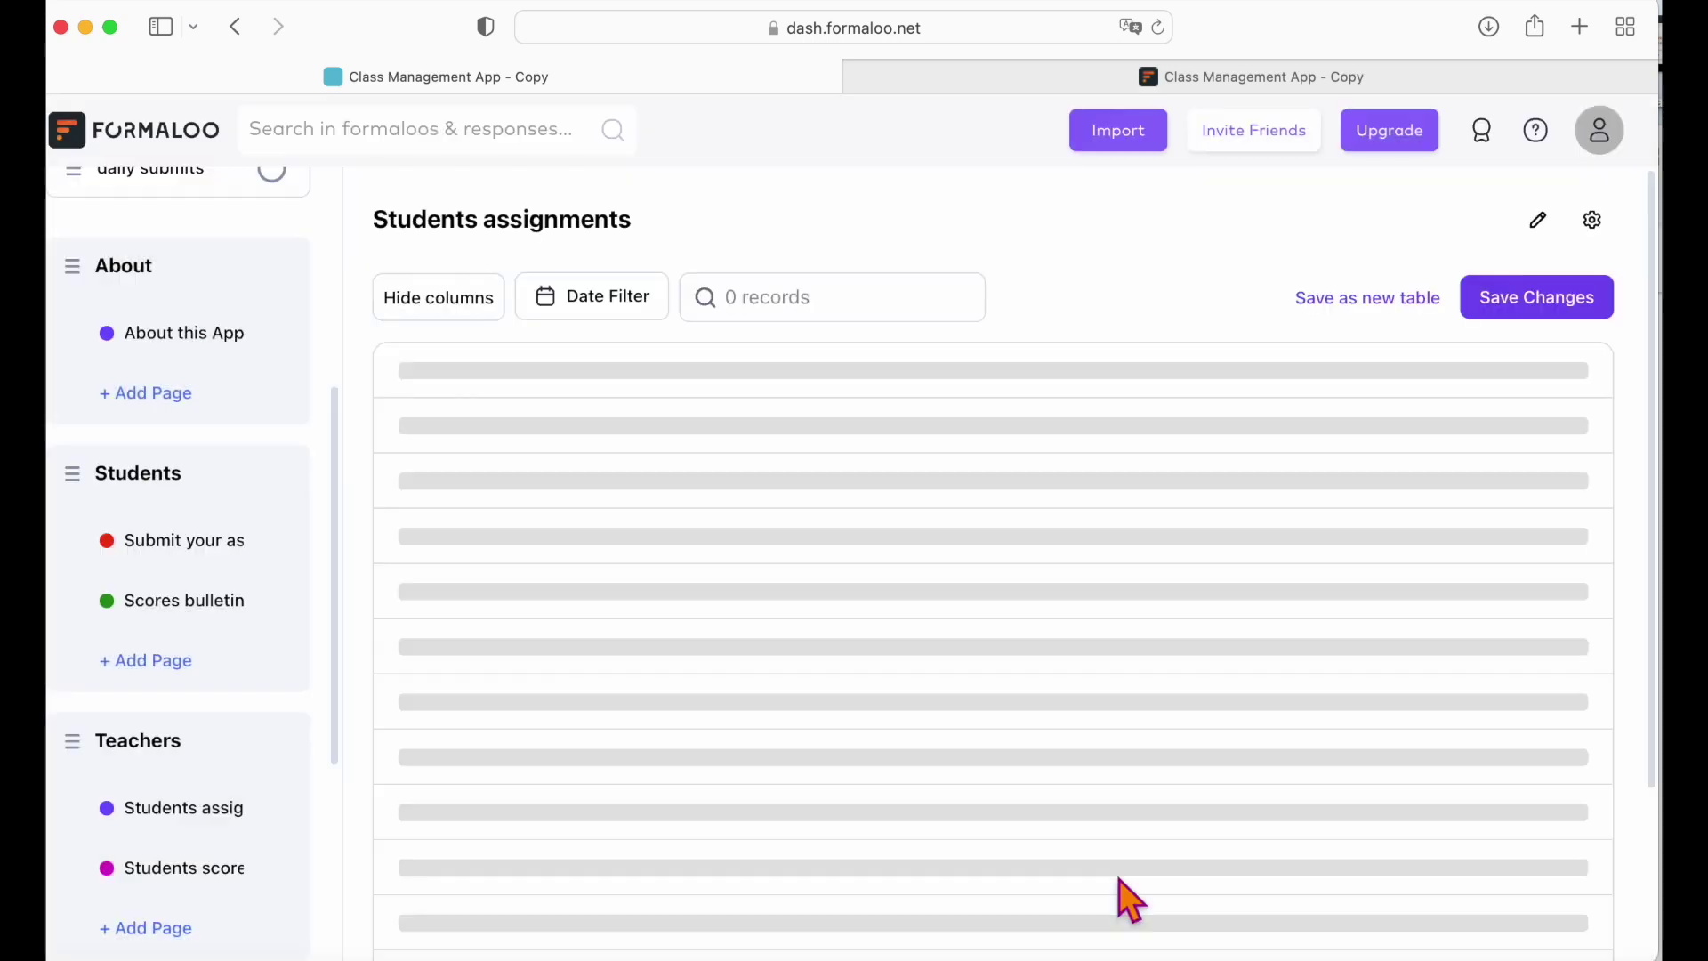
scroll(178, 412, "up", 5)
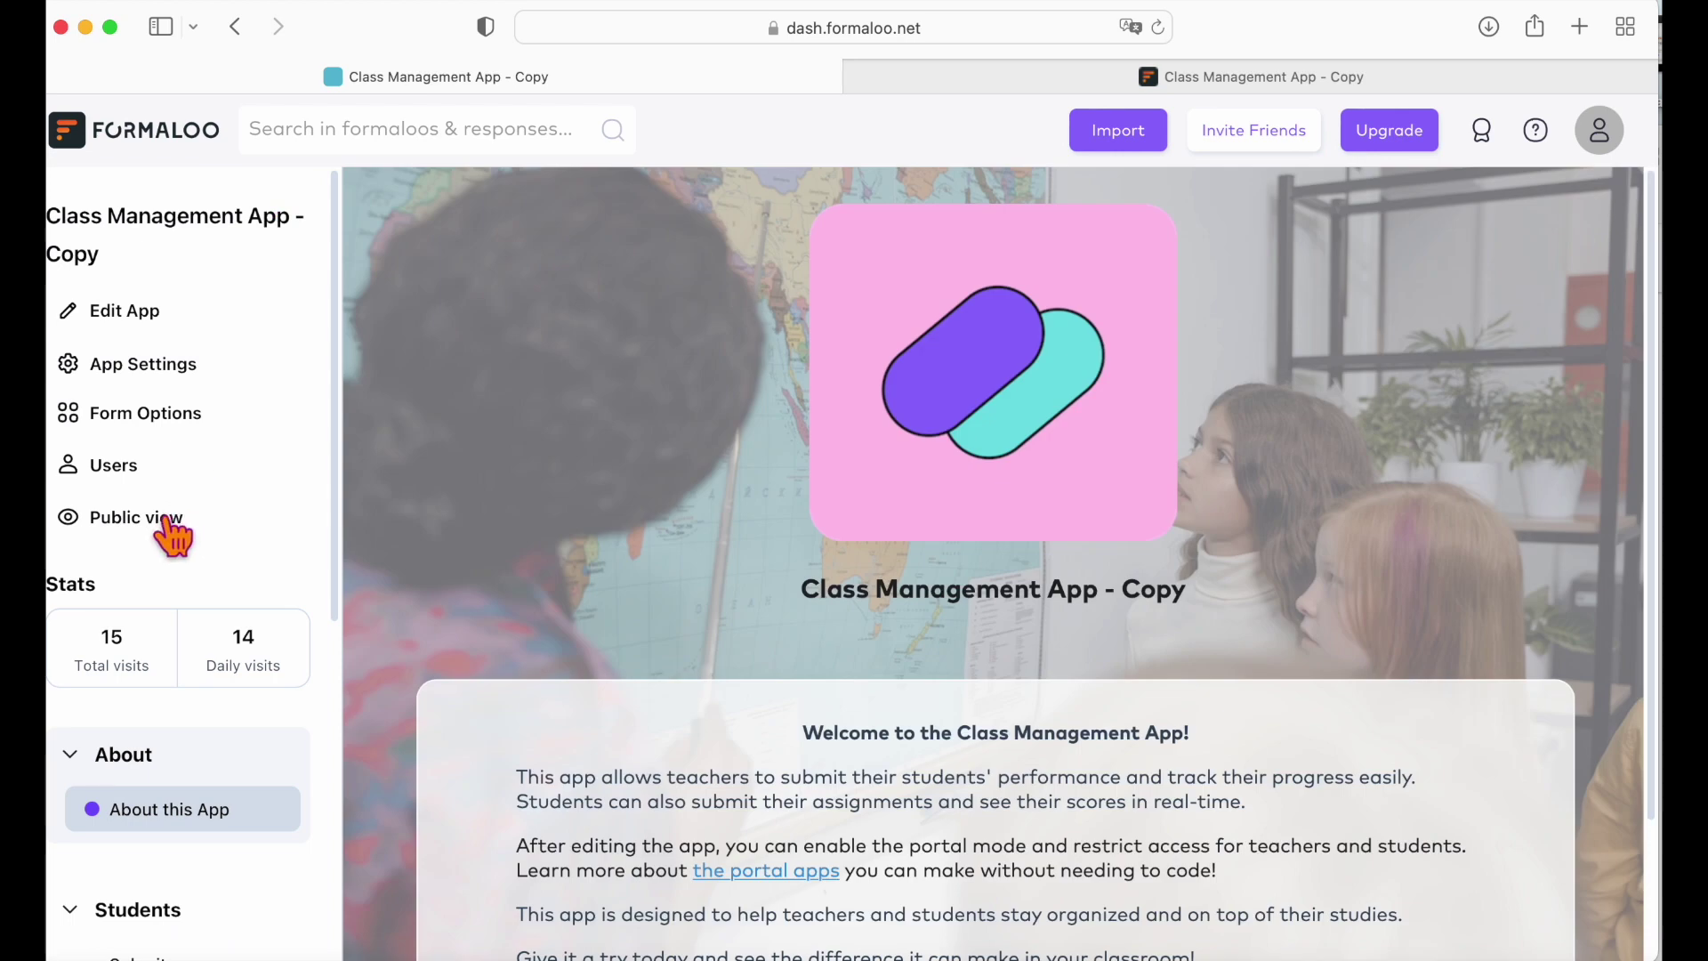
- Open the public portal in a new tab, check Students assignments, then go to the account page
left_click(167, 521)
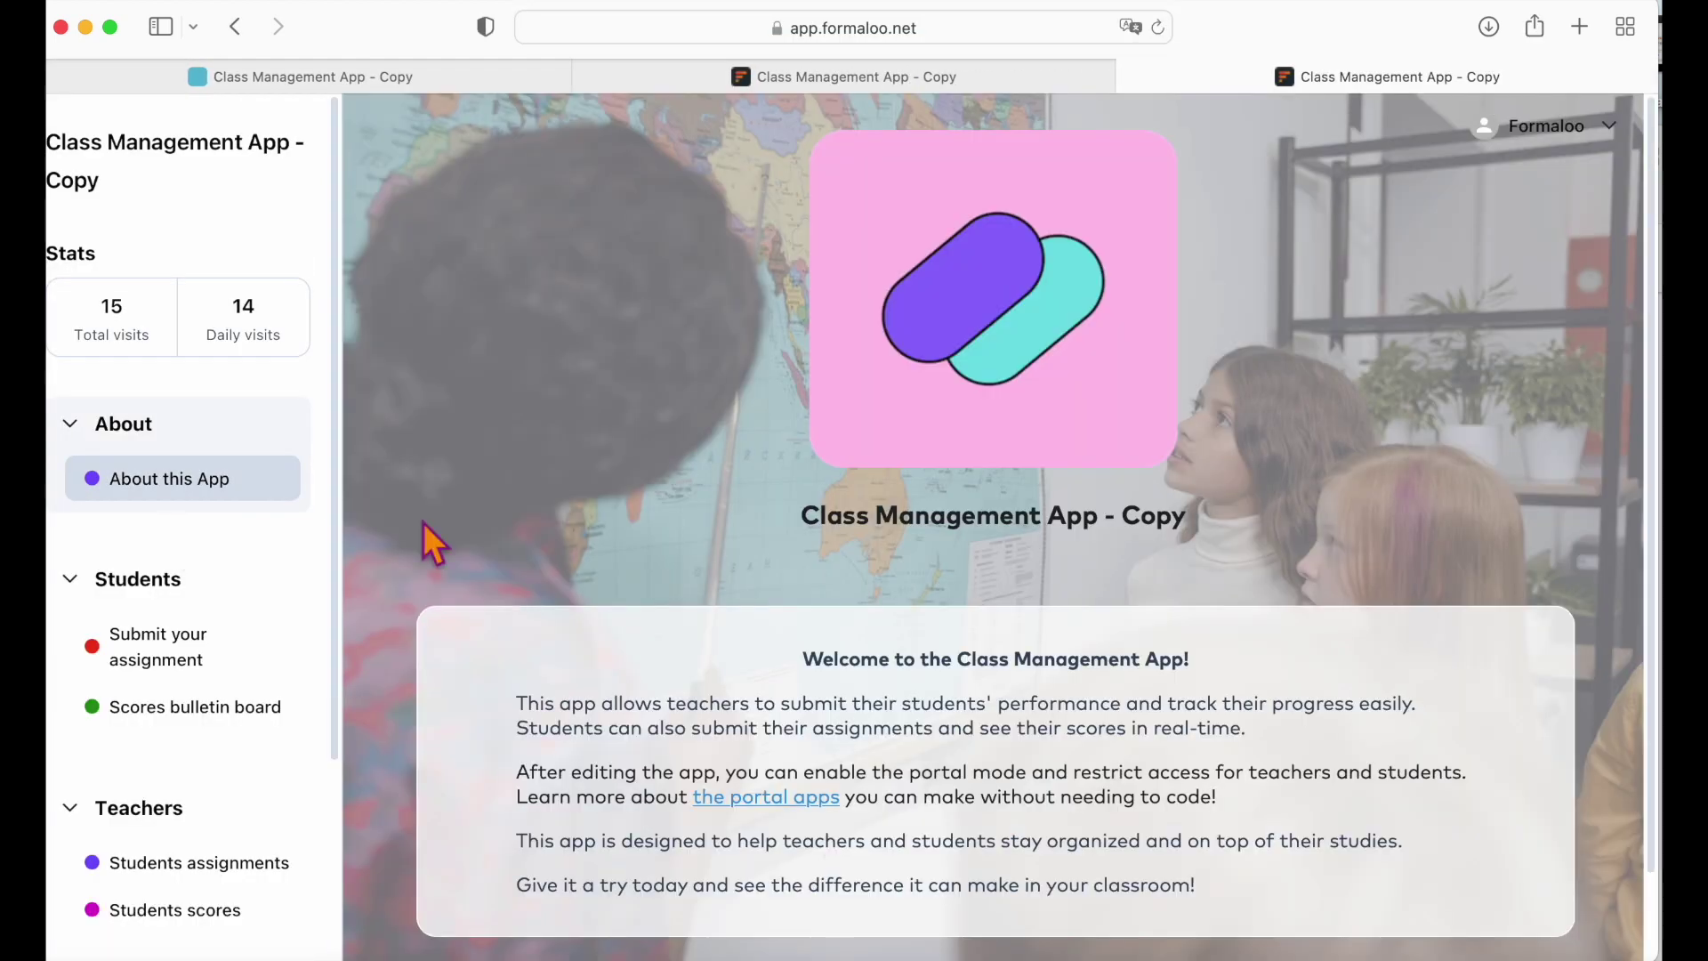
scroll(229, 679, "down", 3)
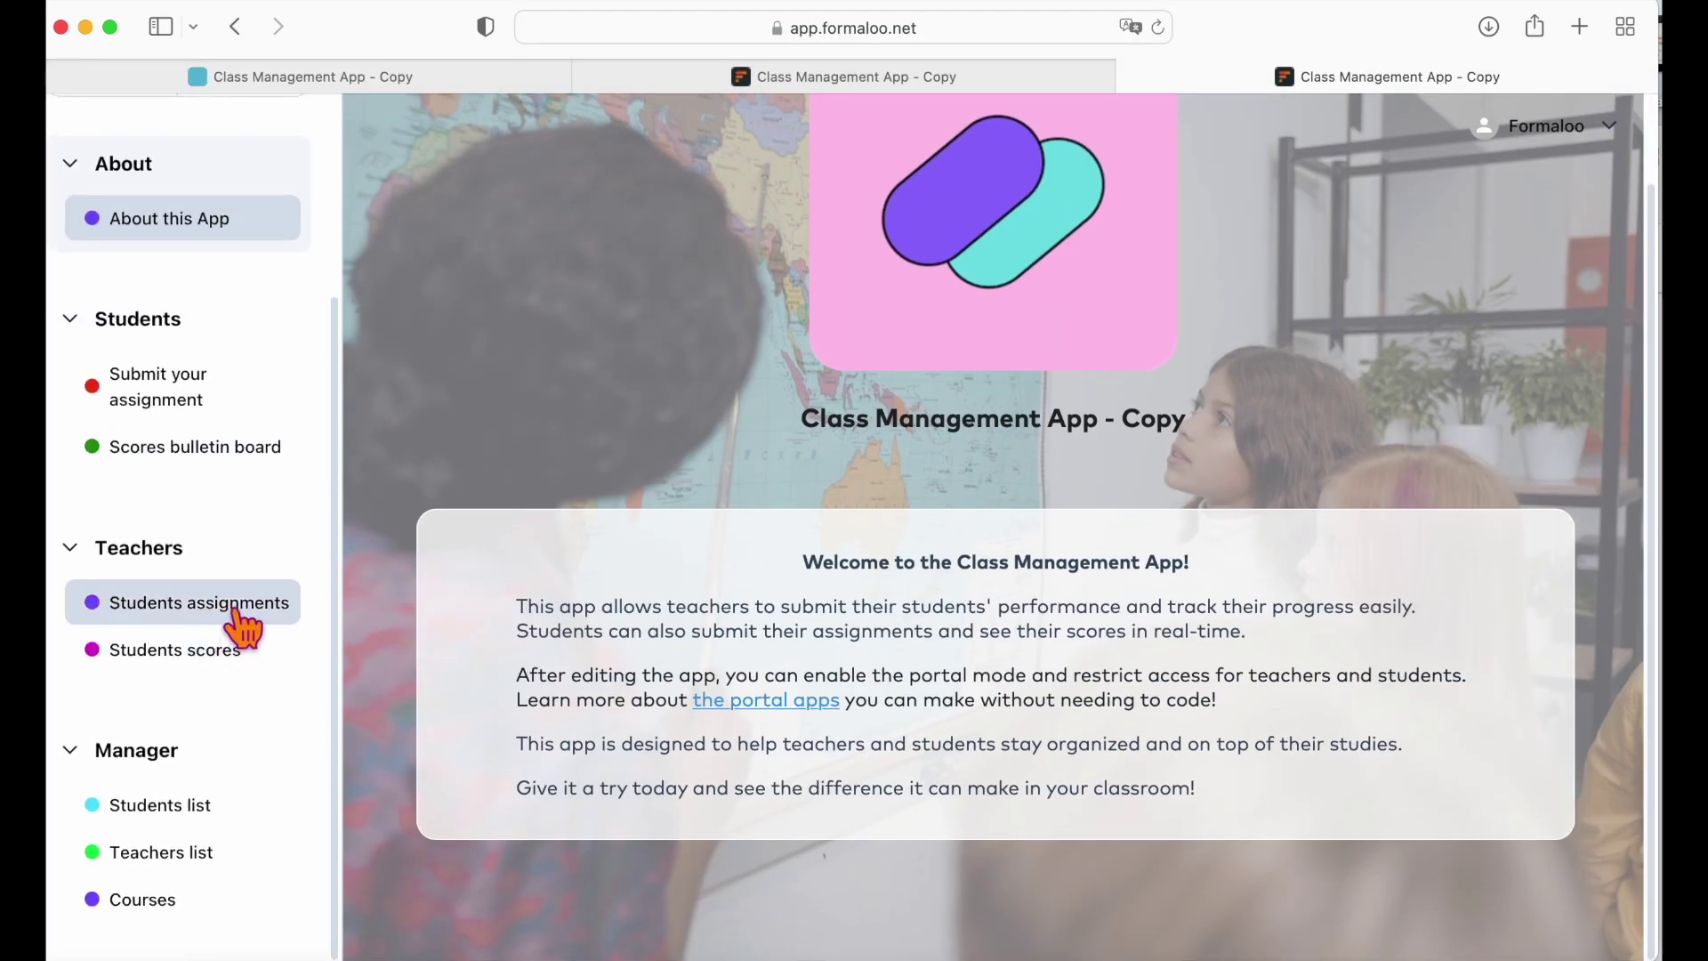
left_click(238, 612)
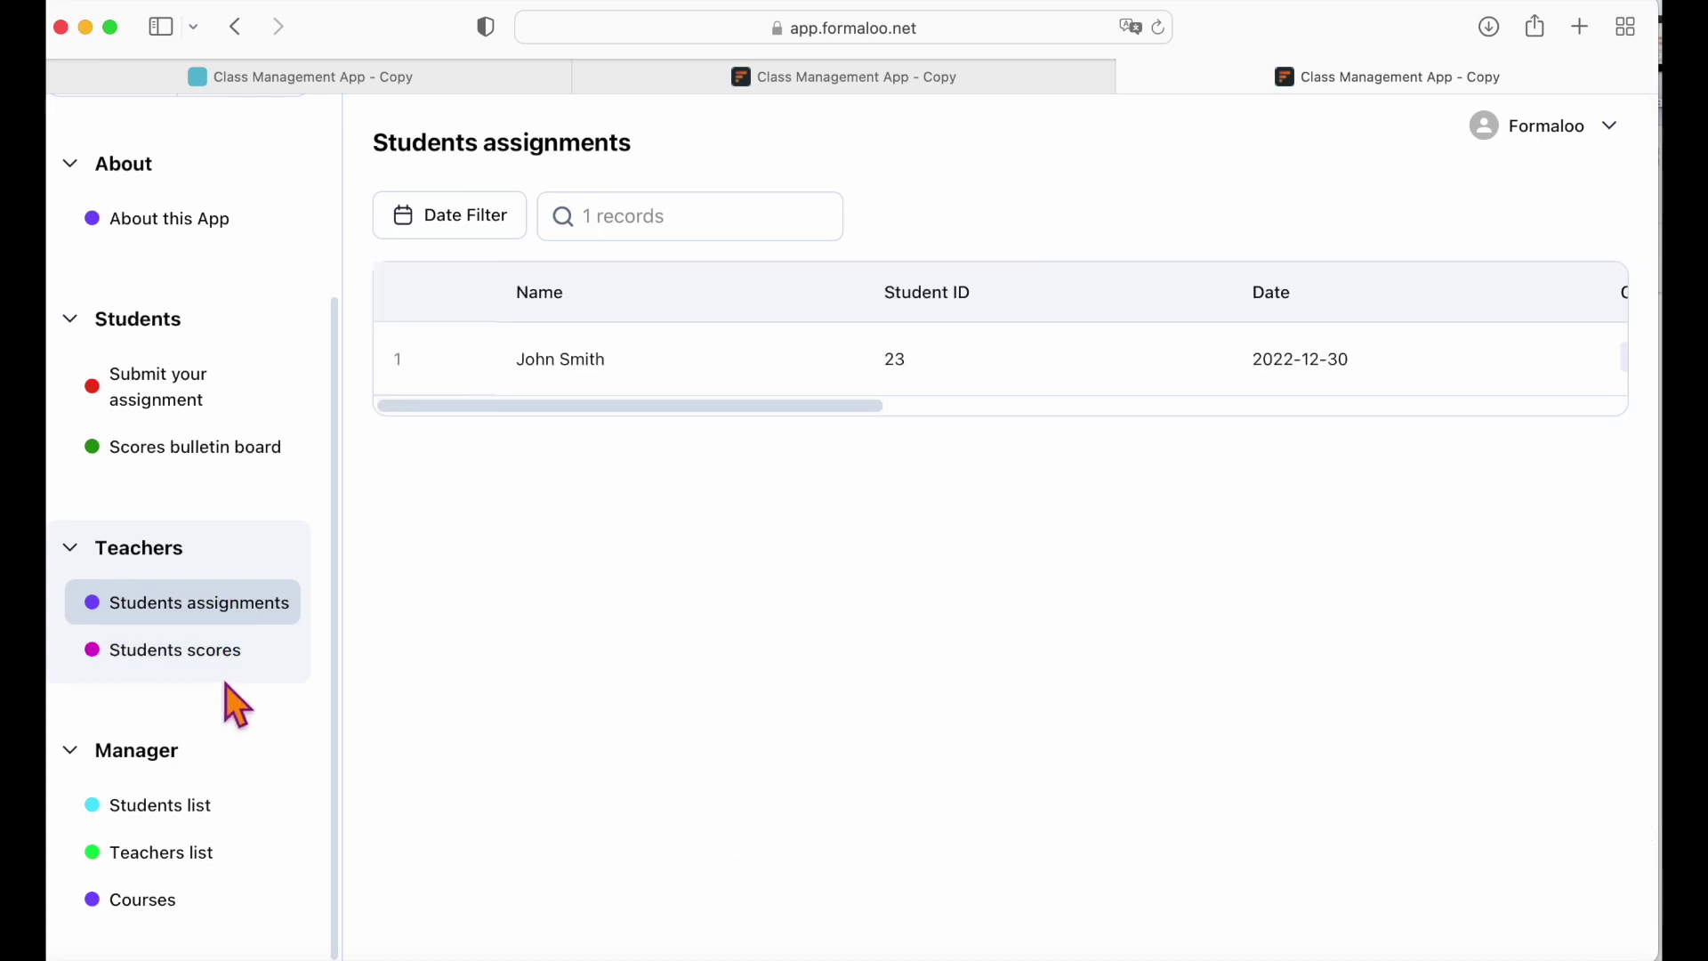
left_click(1601, 127)
left_click(1586, 188)
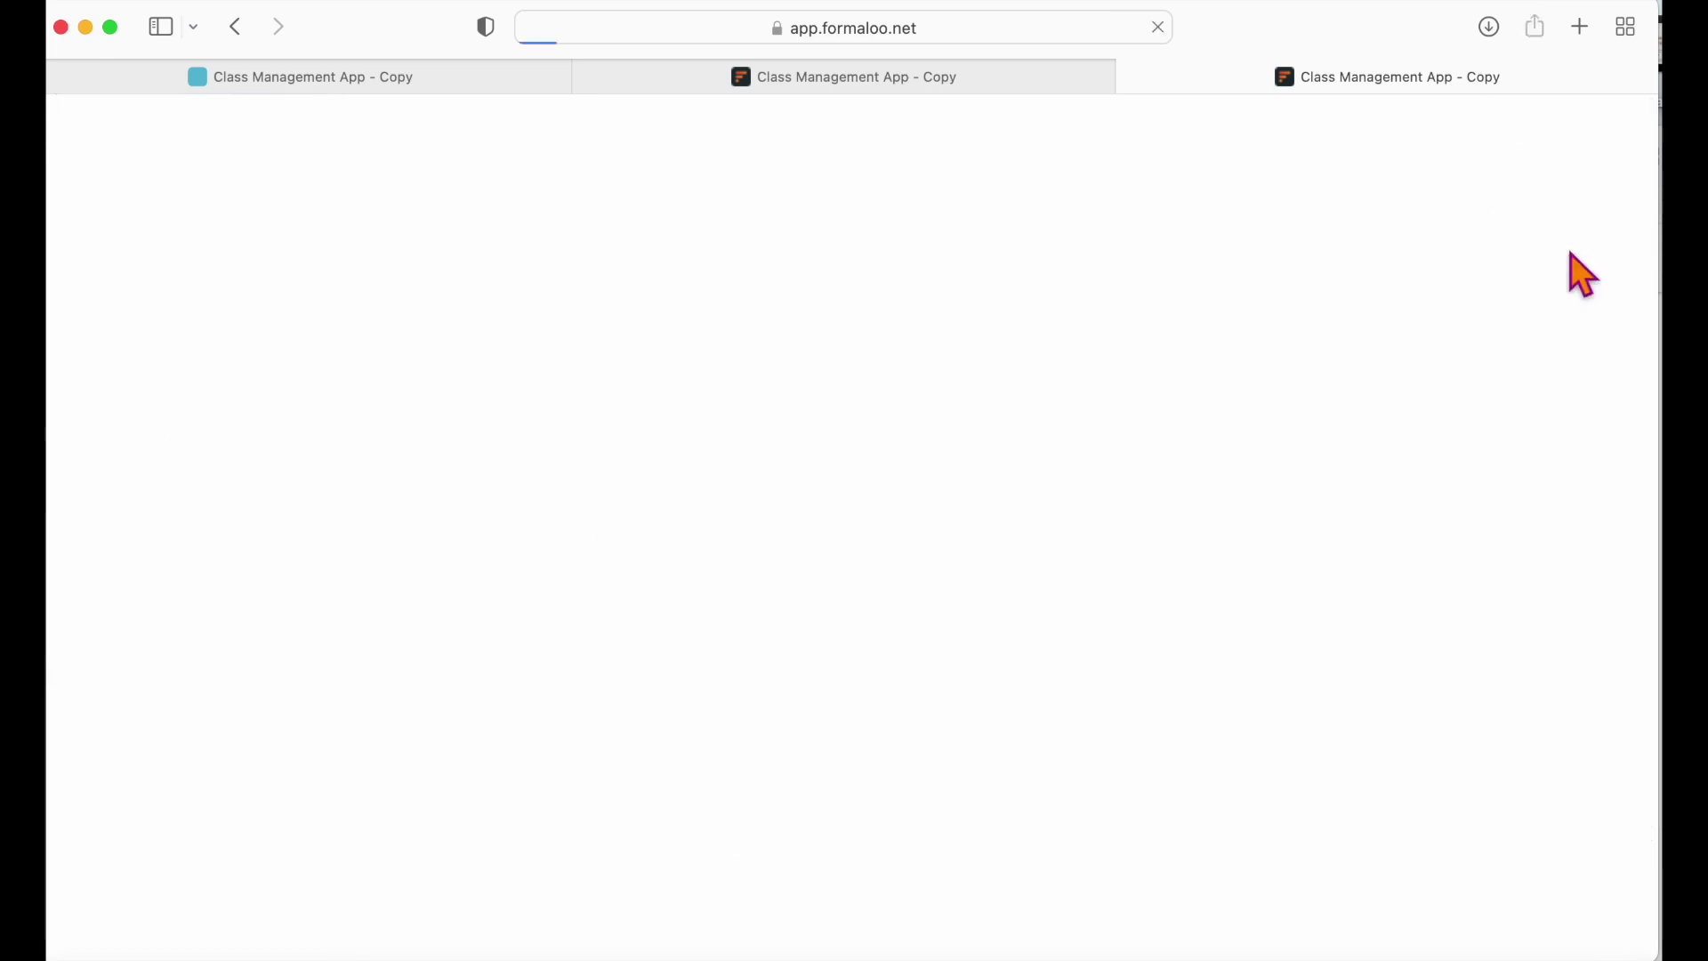
scroll(222, 749, "down", 4)
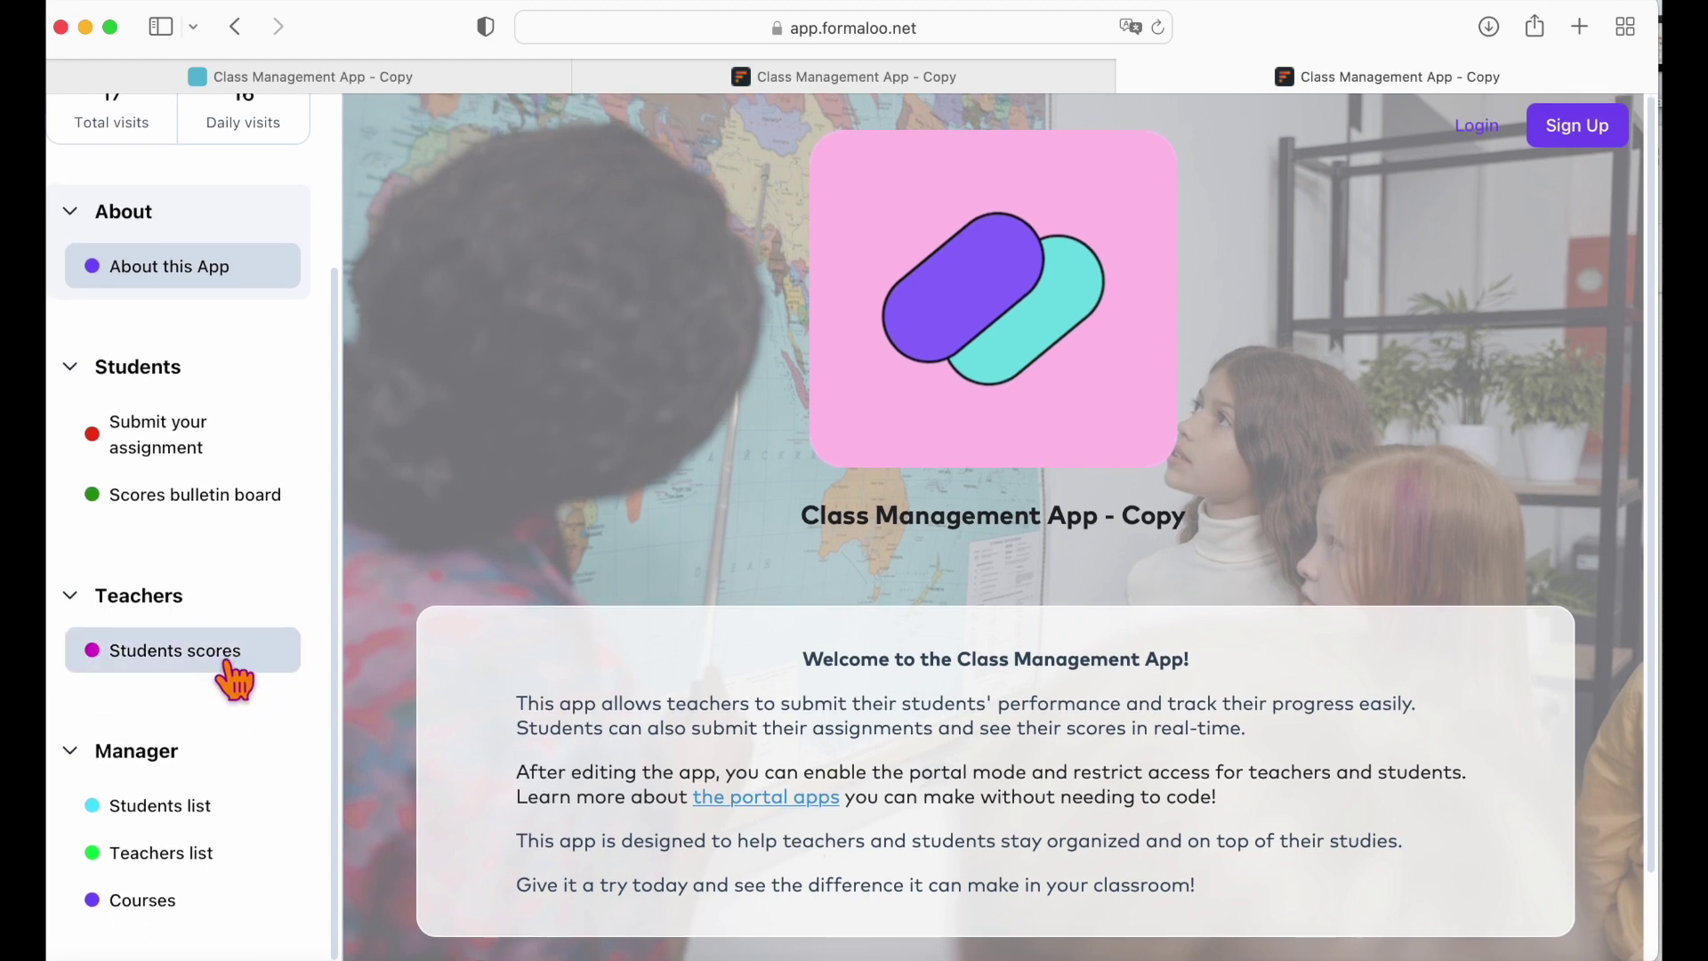
- Fill the assignment form: name Formaloo, student ID 121212, date 26/1/2023, class First grade
left_click(203, 450)
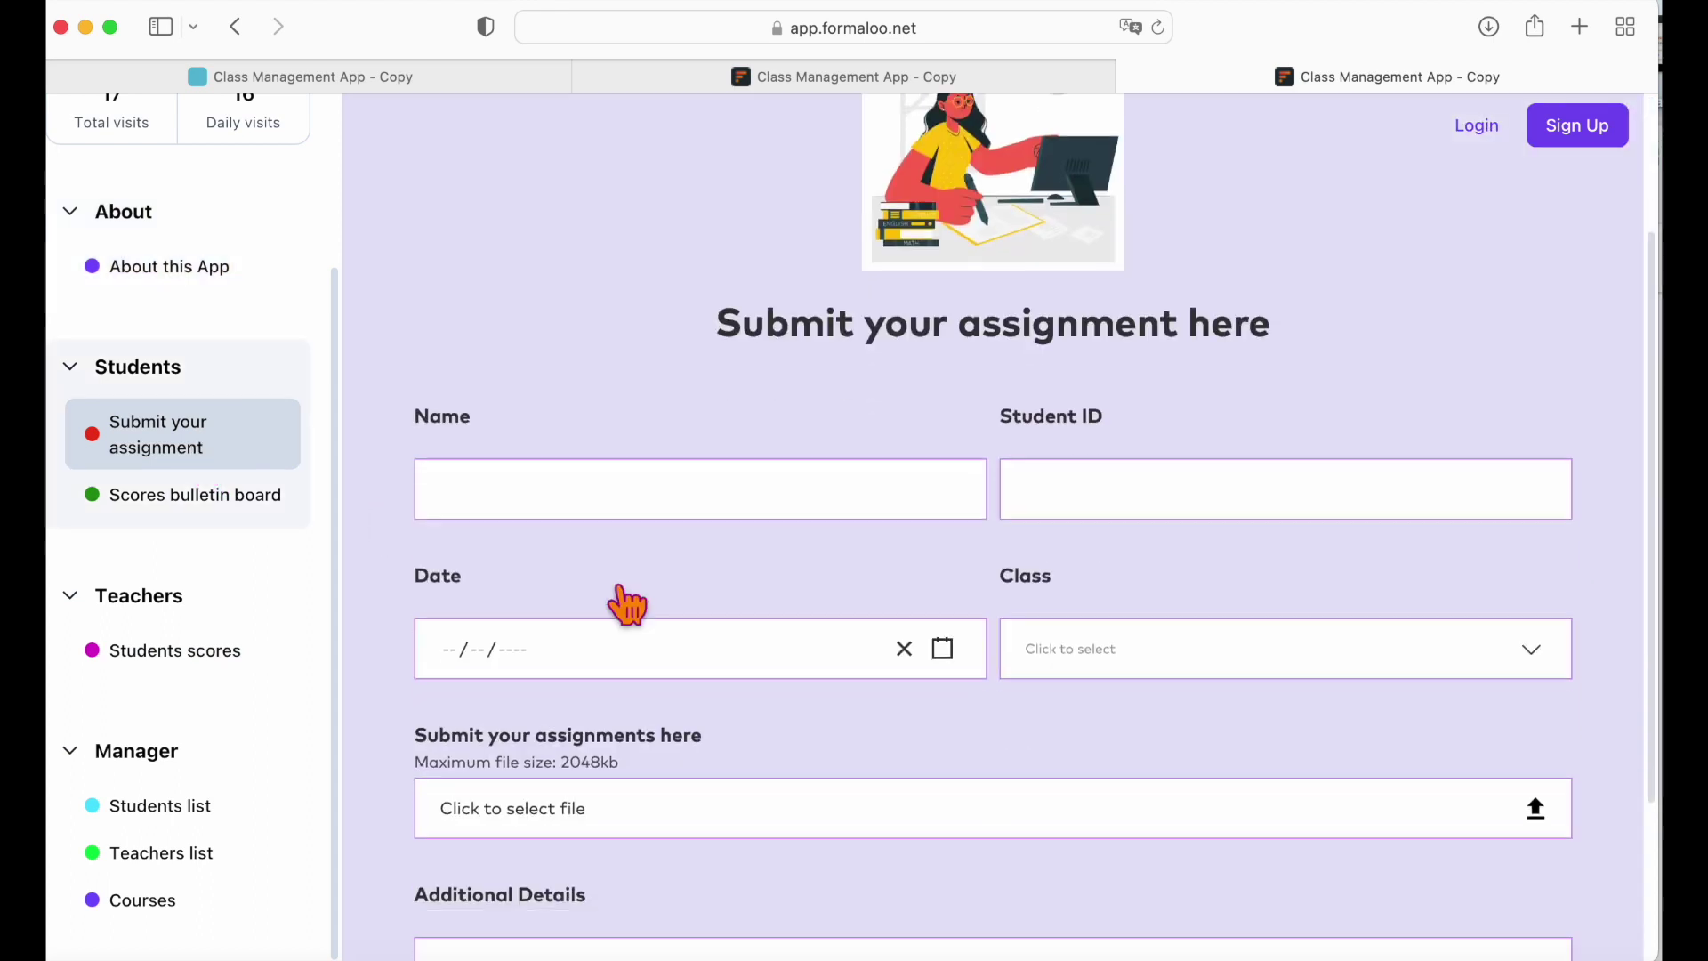
left_click(584, 495)
type("Formaloo")
key("Tab")
type("121212")
left_click(942, 648)
left_click(1121, 648)
left_click(1067, 705)
left_click(537, 778)
- Enter 'Formaloo' as additional details, submit the assignment, and sign in with the saved login details
scroll(686, 648, "down", 3)
left_click(1160, 752)
type("Formaloo")
left_click(1074, 889)
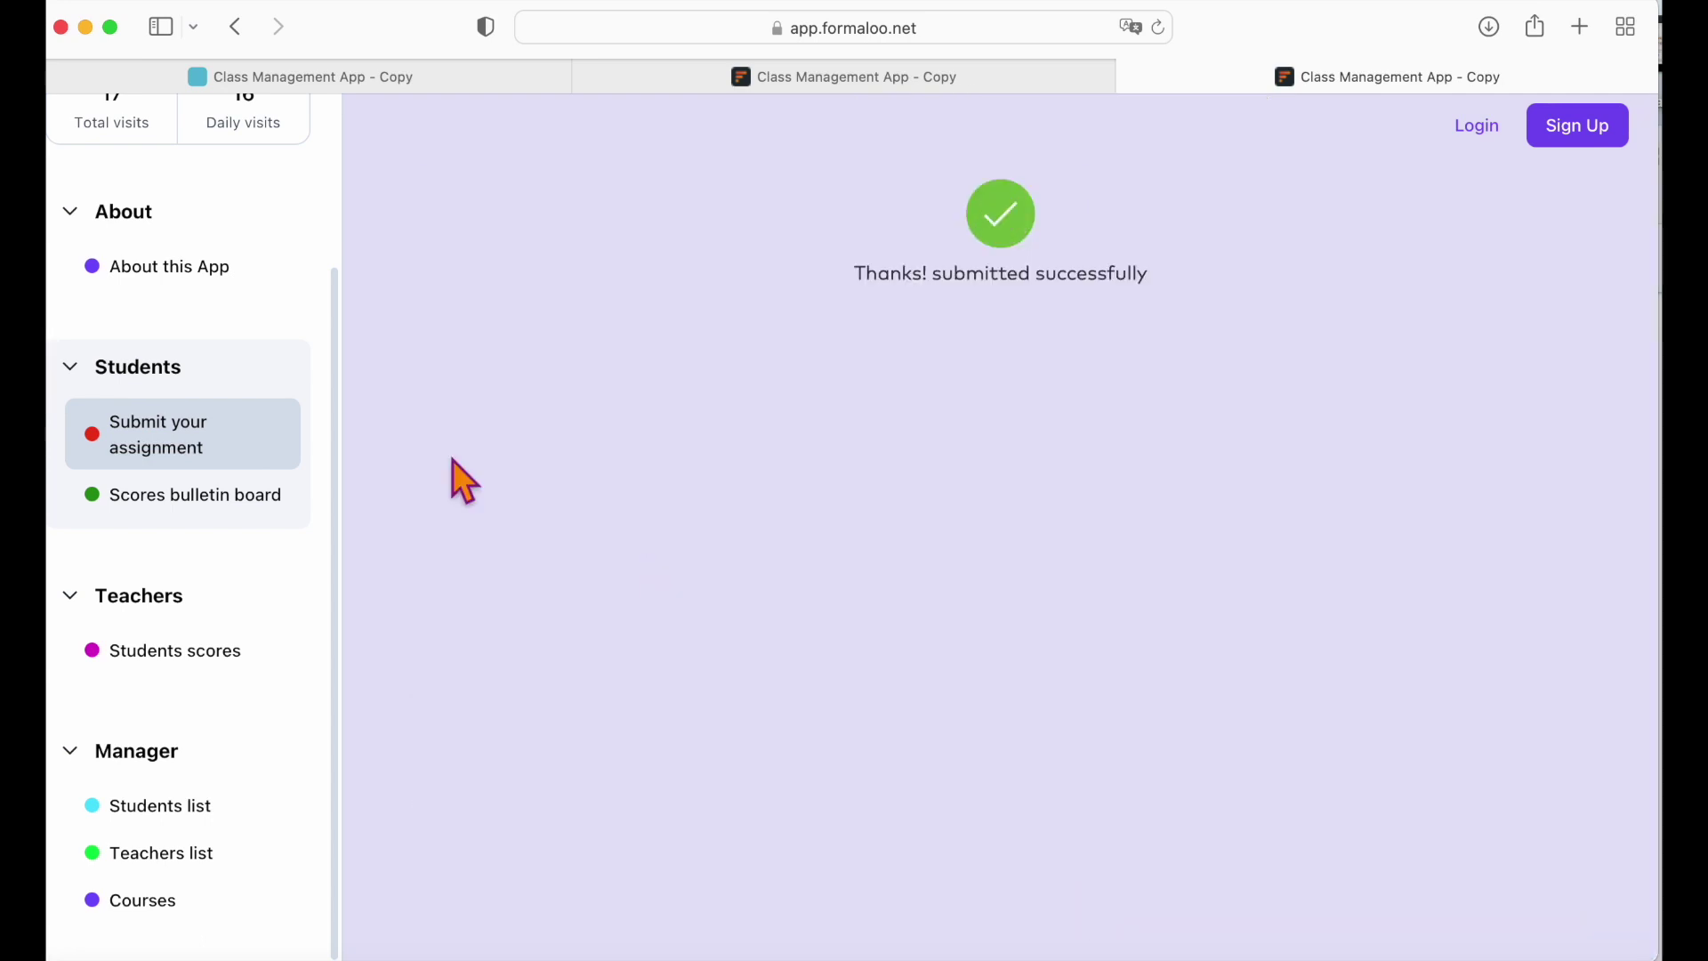
left_click(1477, 126)
left_click(812, 488)
- Finish signing in and find the Formaloo submission in the Students assignments table
left_click(790, 538)
left_click(779, 717)
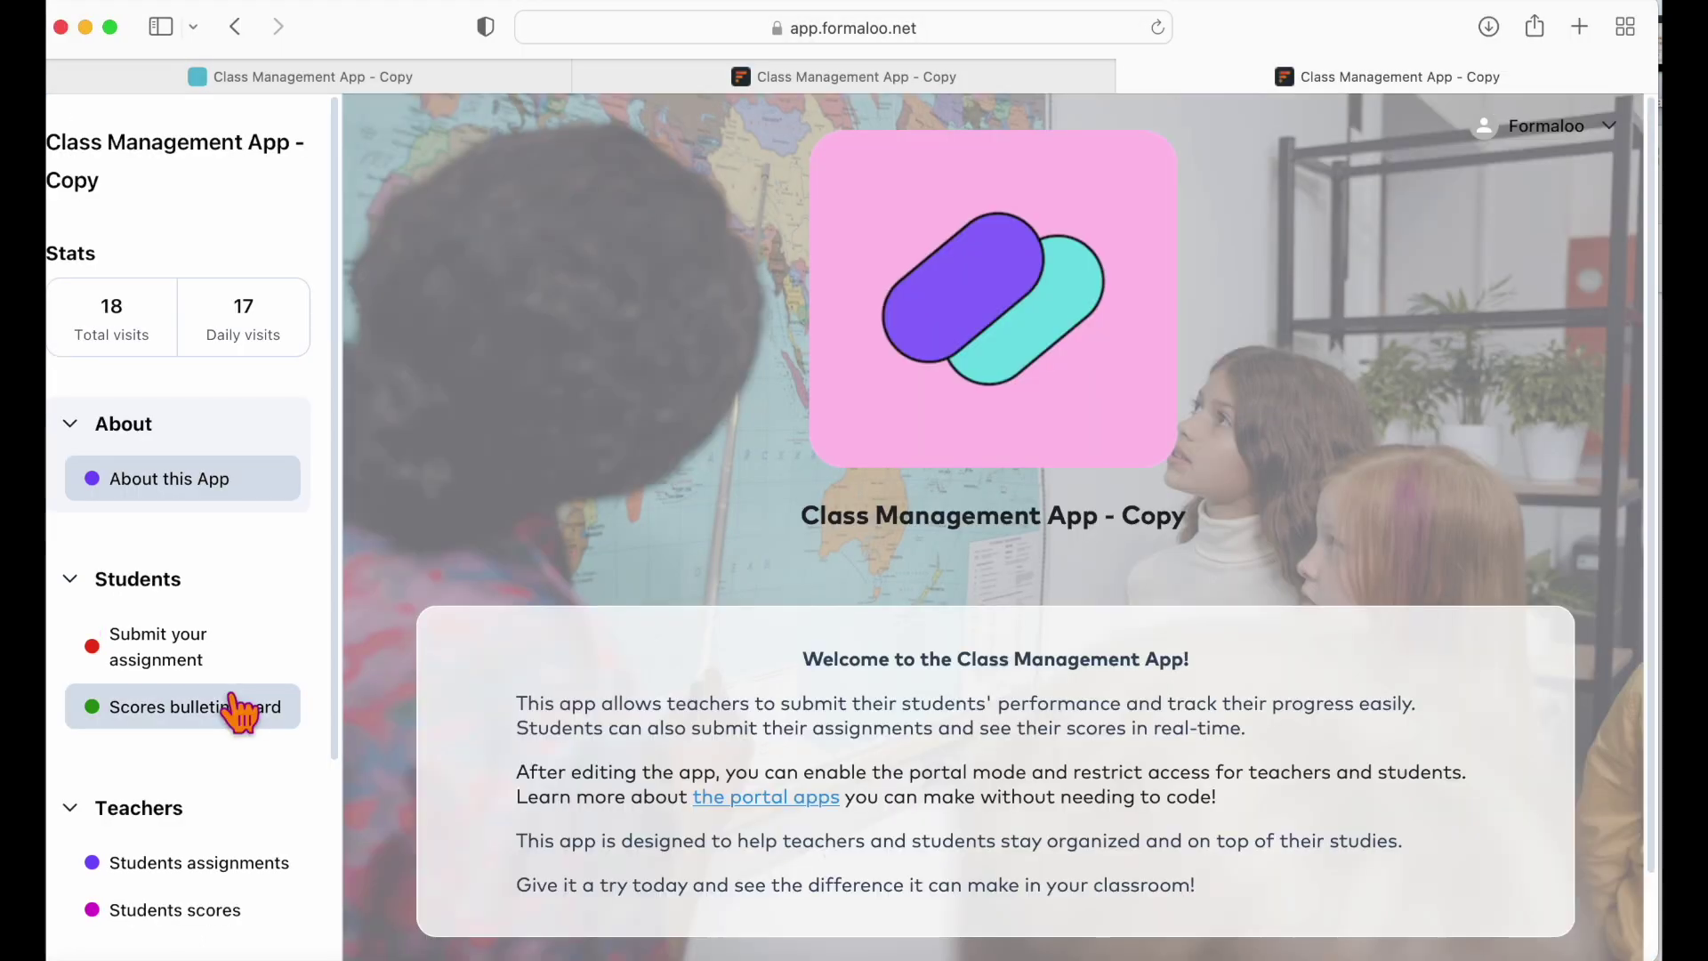
scroll(238, 711, "down", 3)
left_click(237, 660)
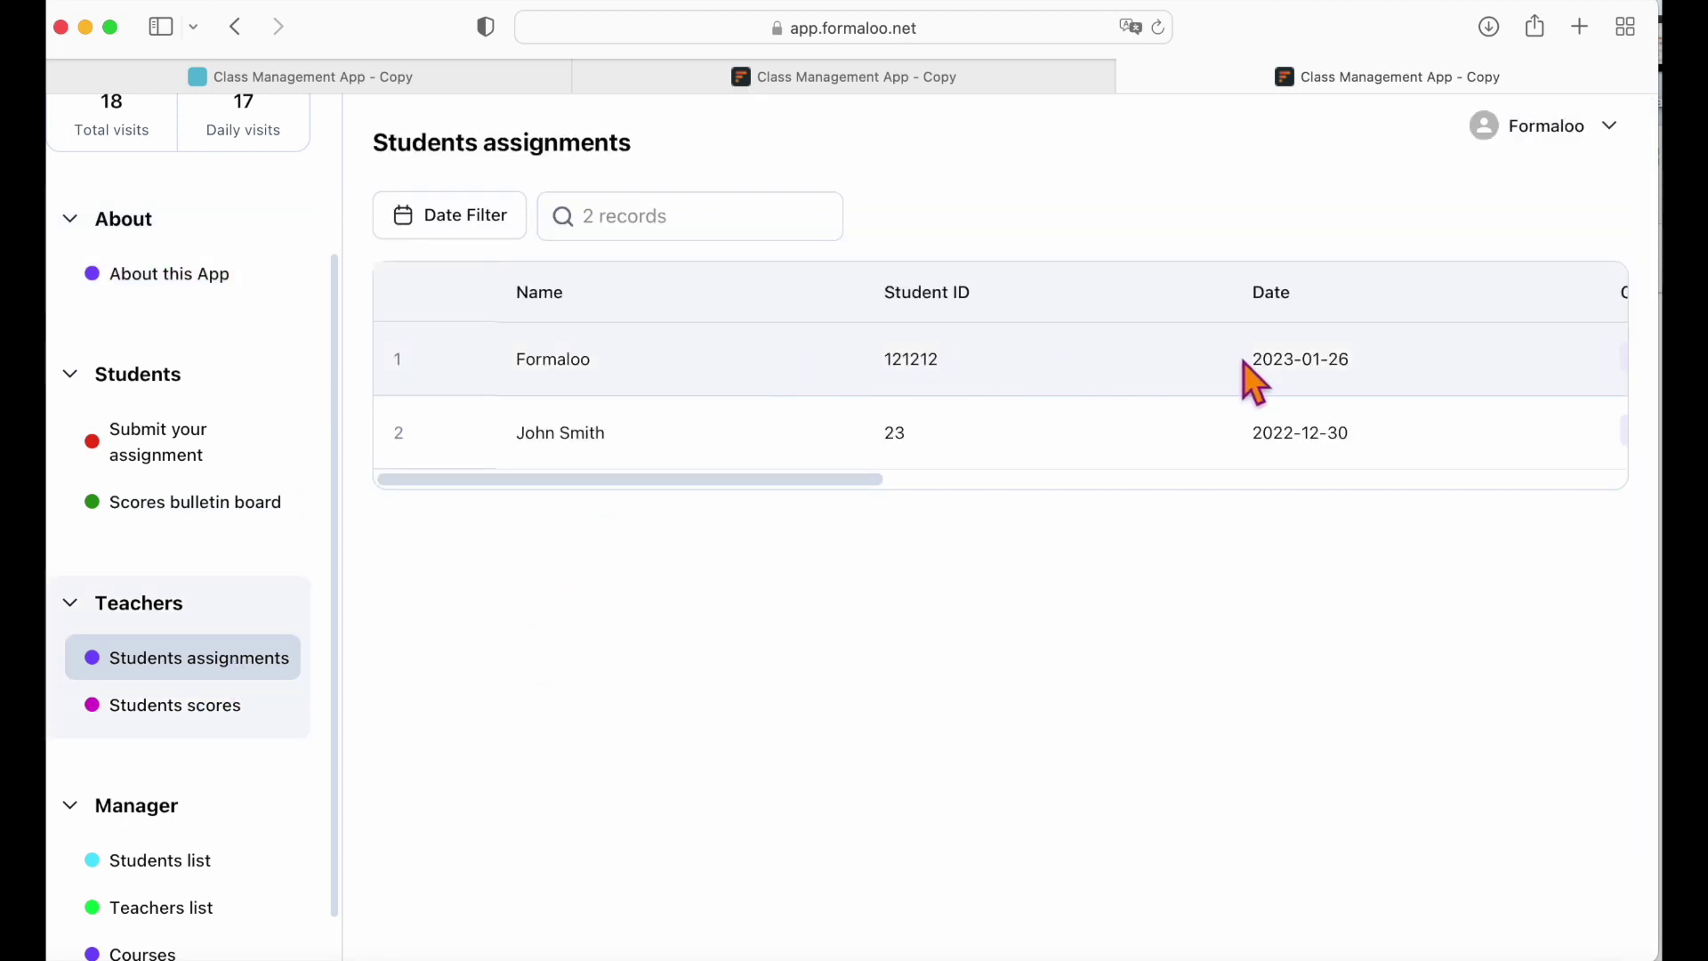
left_click_drag(879, 476, 1588, 503)
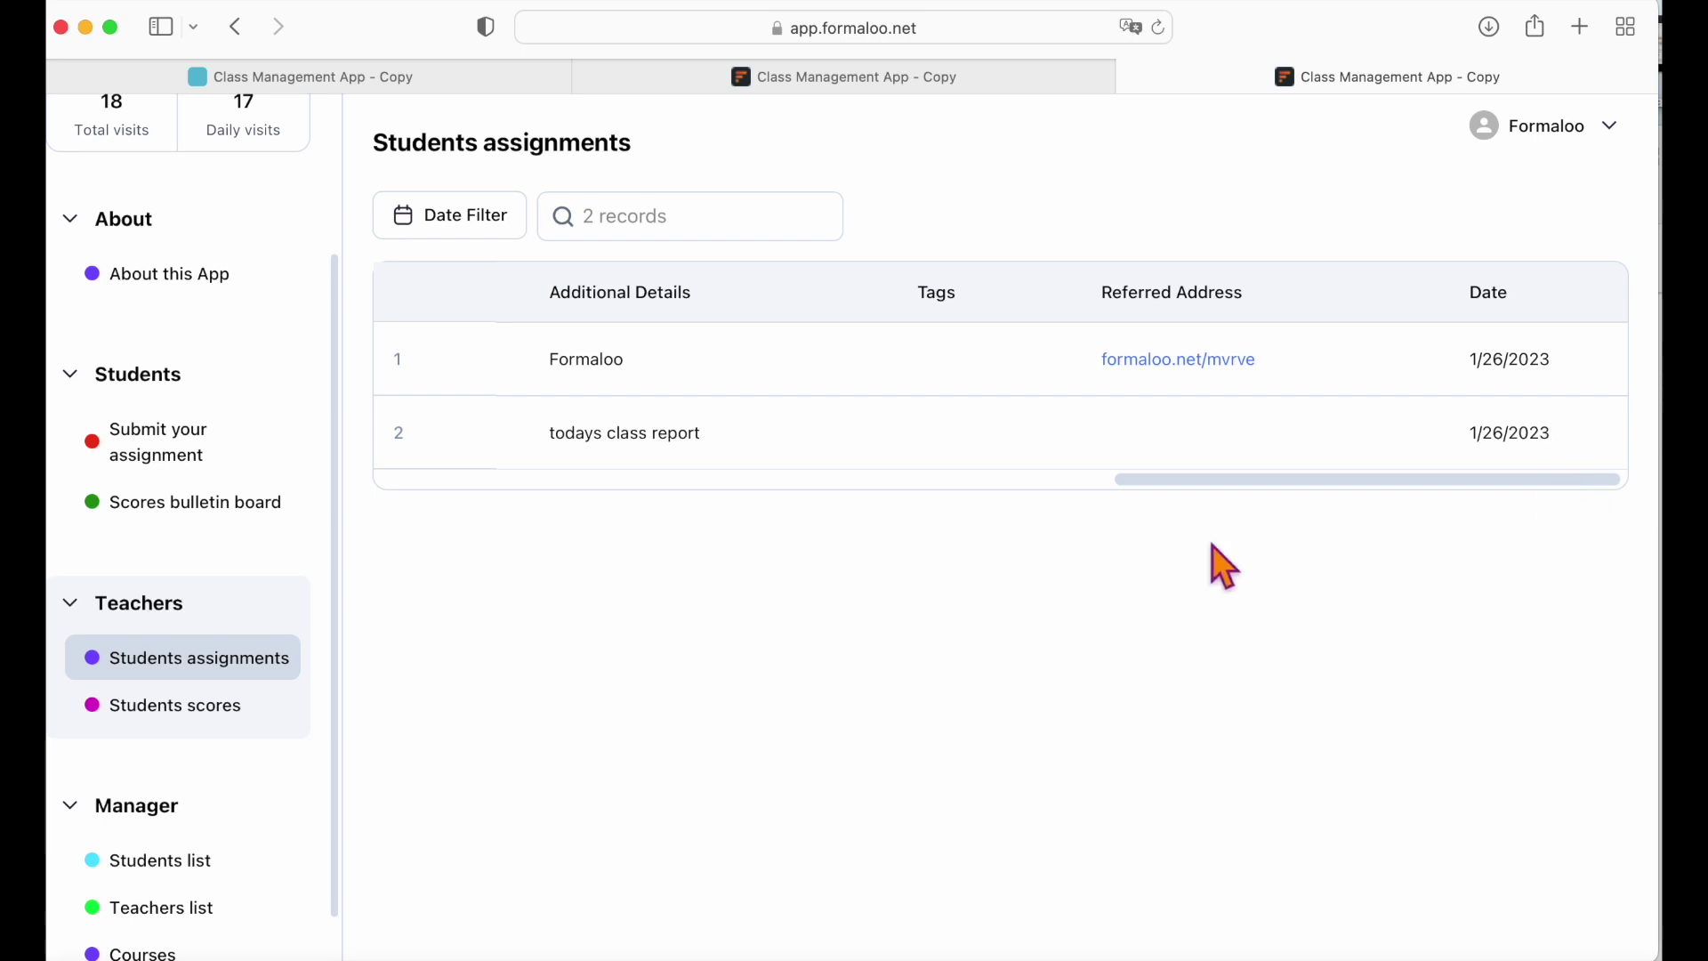
- Visit the Submit your assignment form, then open the Scores bulletin board page
scroll(233, 384, "up", 3)
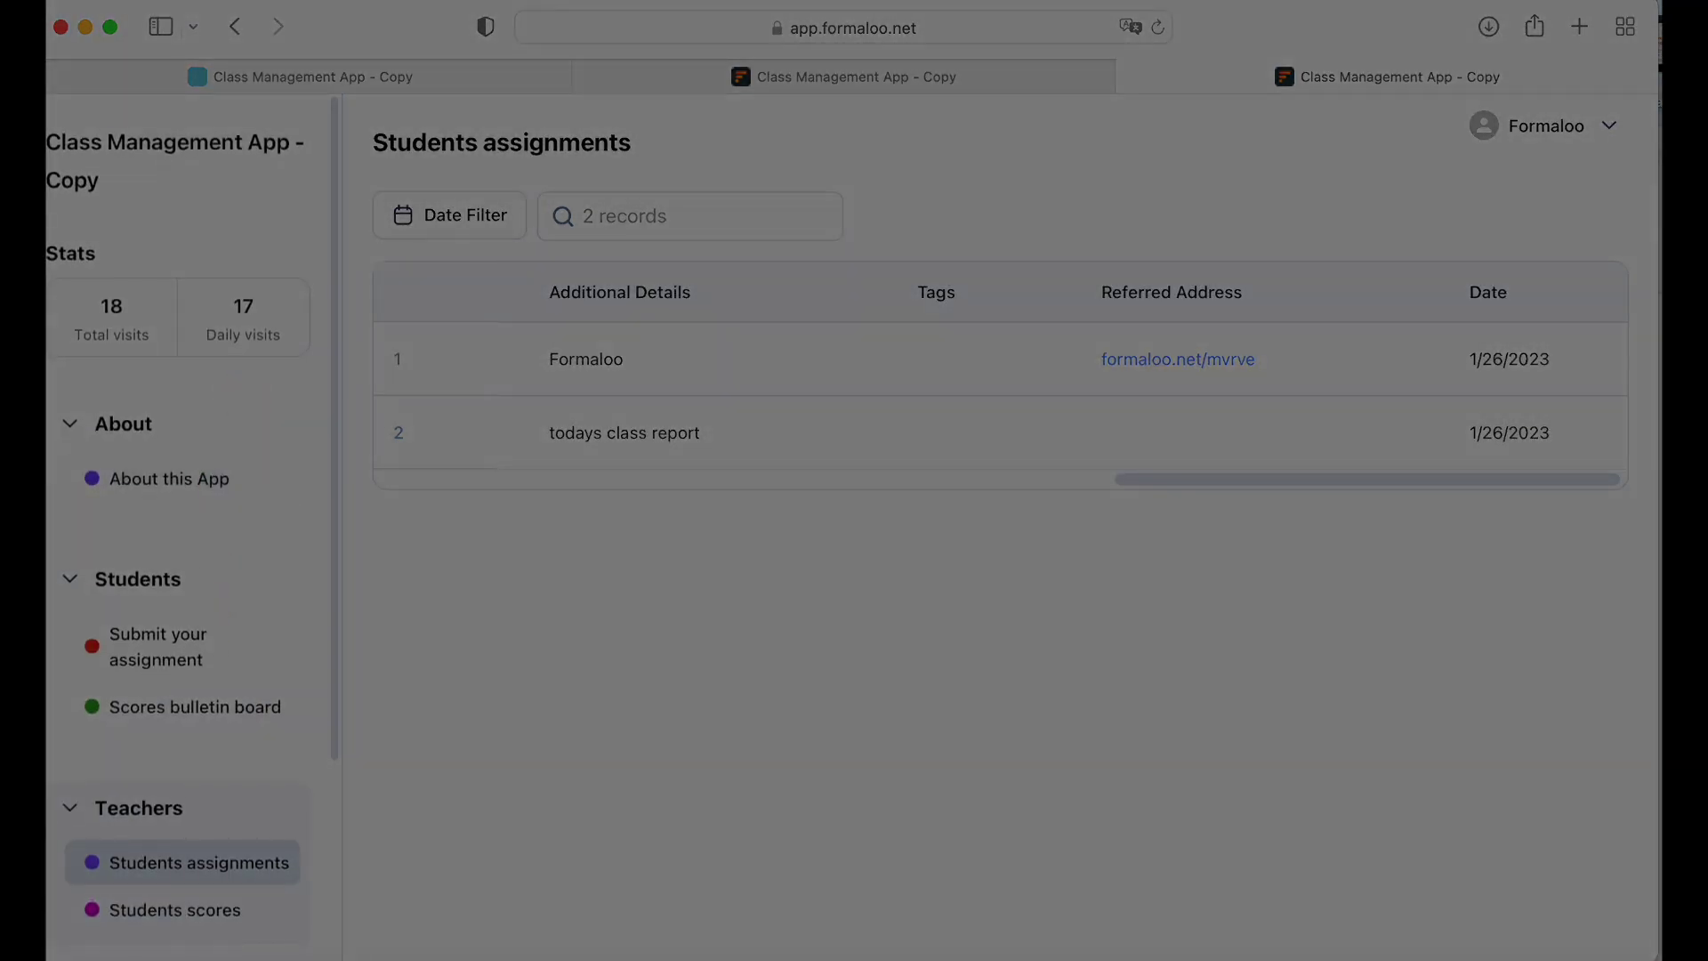
left_click(200, 640)
scroll(207, 761, "down", 2)
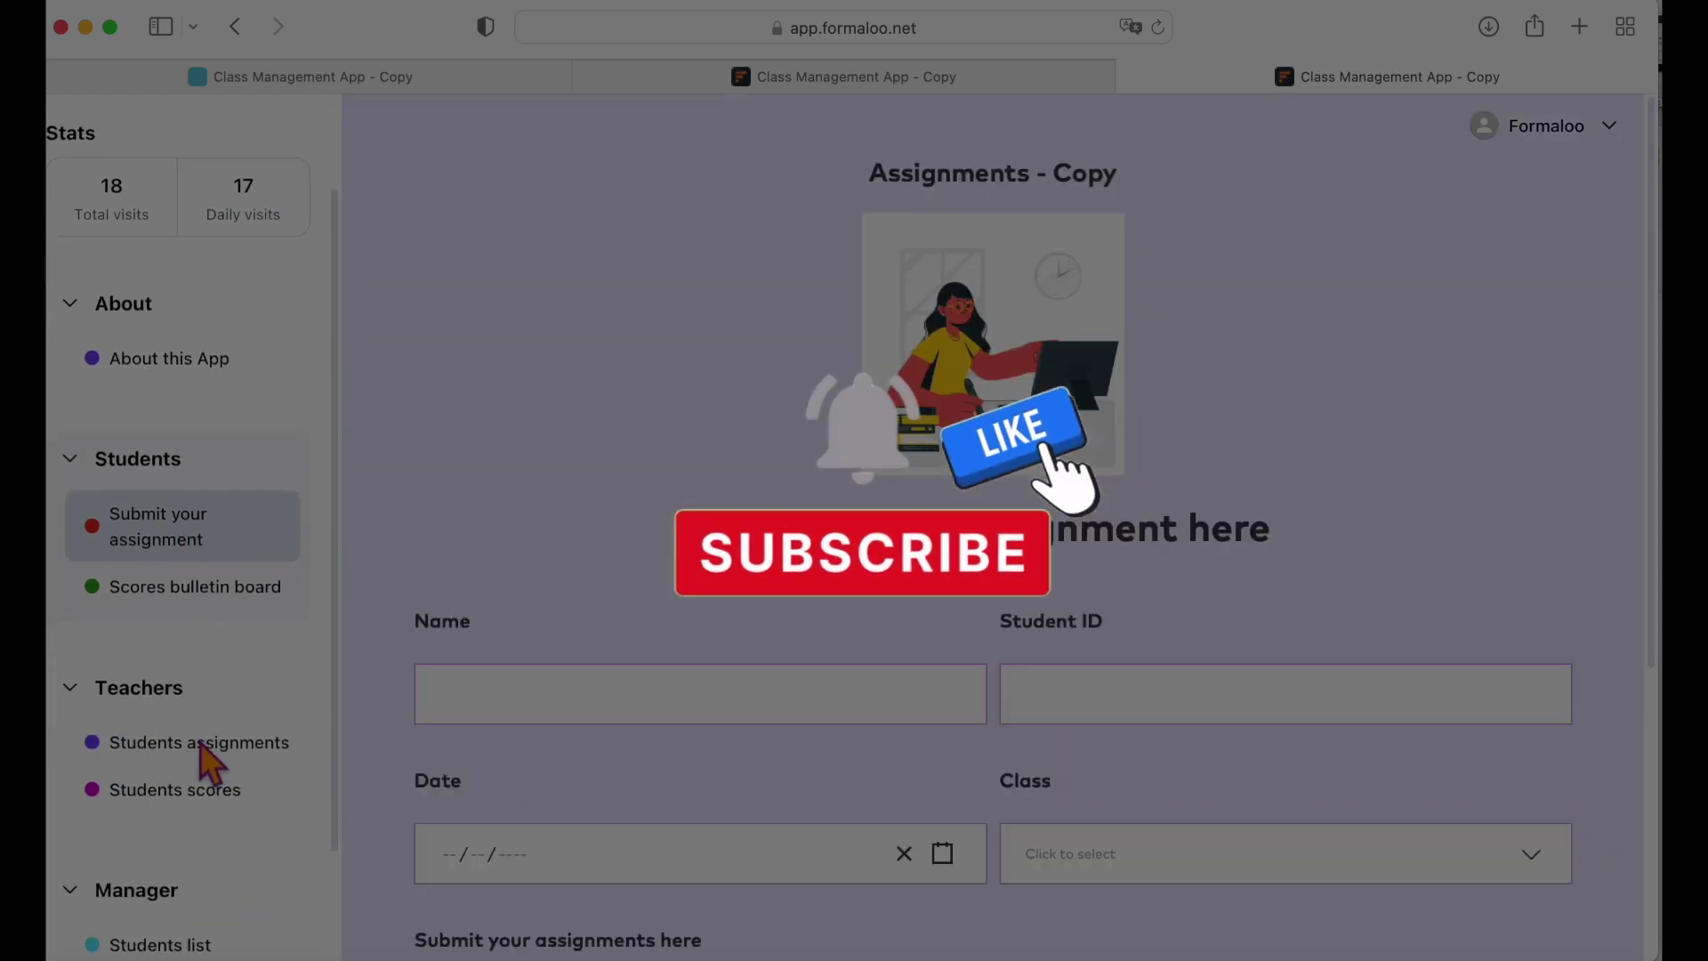
left_click(222, 580)
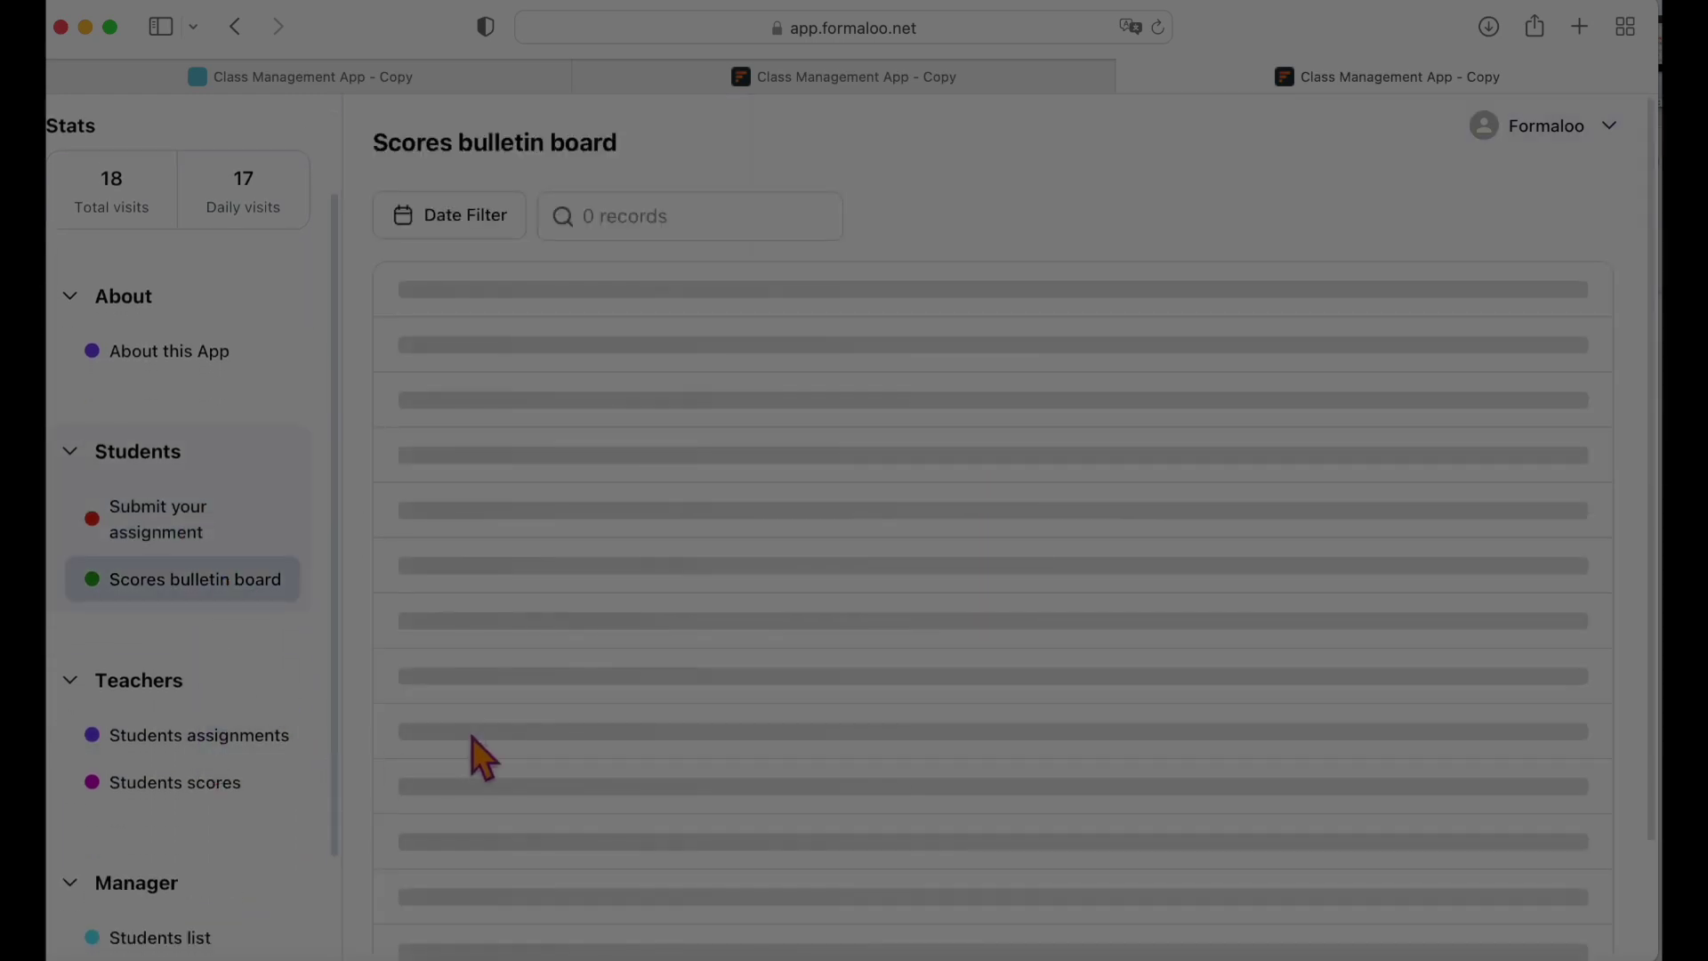